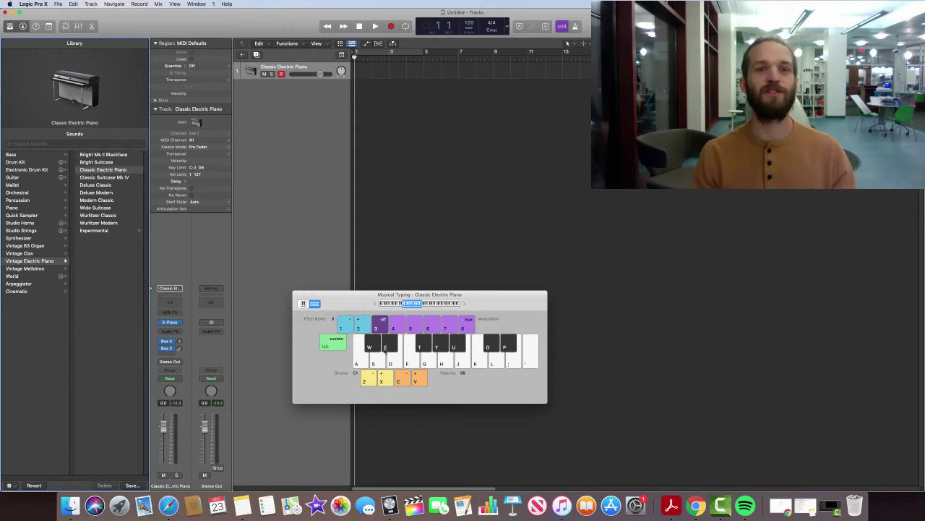
Step: Audition a few notes of the Classic Electric Piano using Musical Typing
key(w)
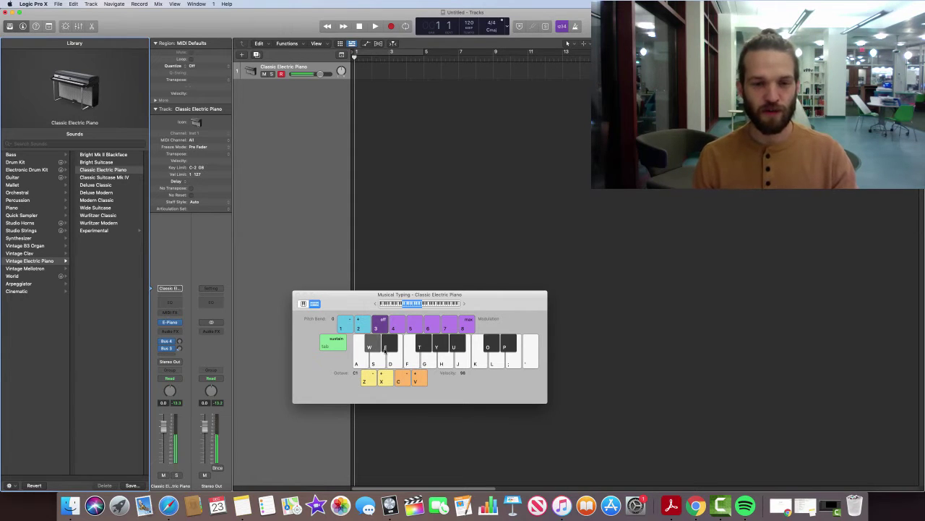
key(e)
key(f)
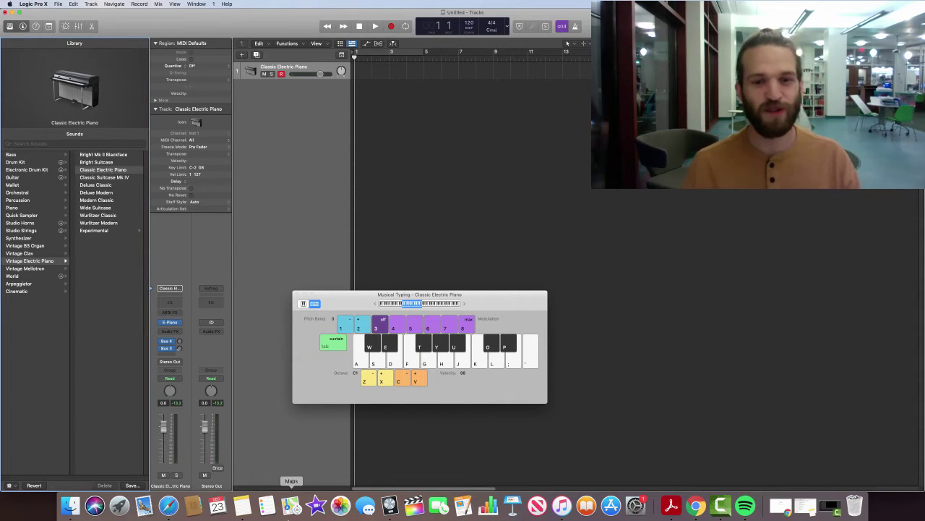
Step: Load the Four on the Floor drum kit onto the track and test its sounds in different octaves, ending at C1
click(21, 163)
click(90, 193)
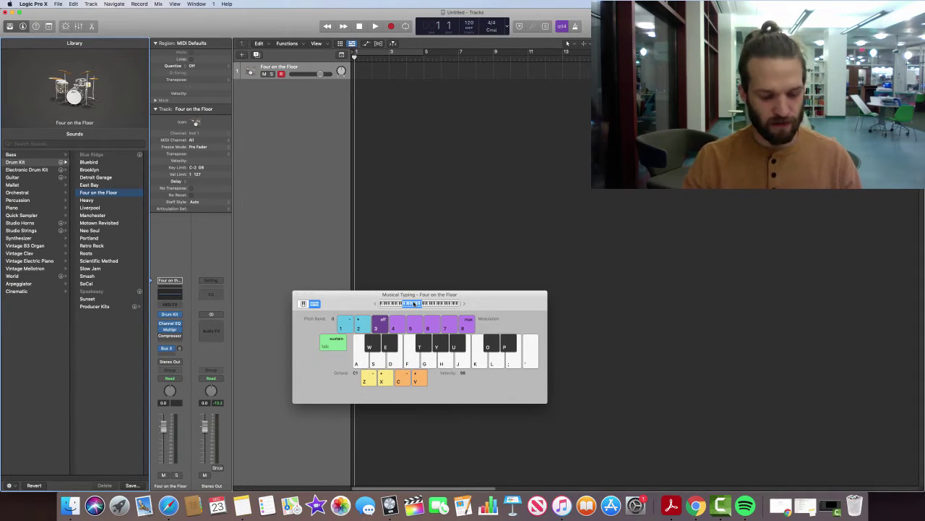
key(a)
key(x)
key(a)
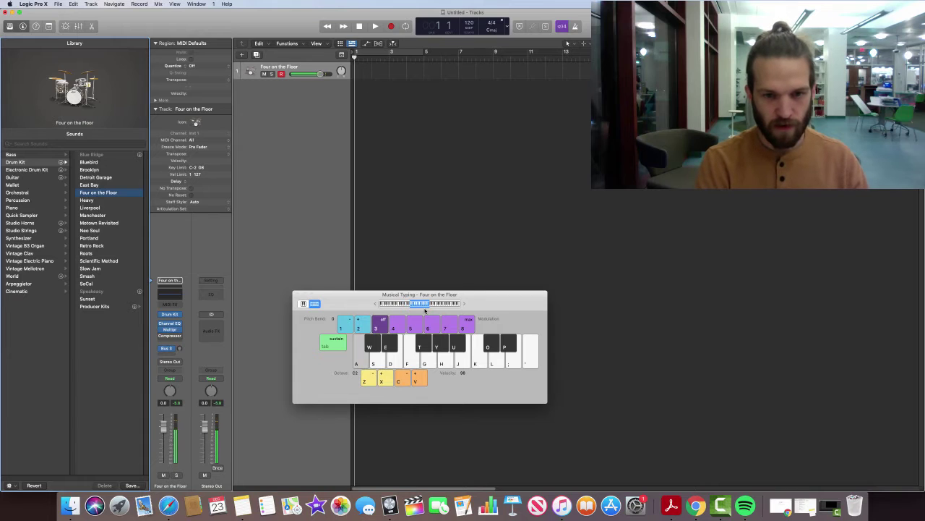
key(x)
key(z)
key(z)
key(a)
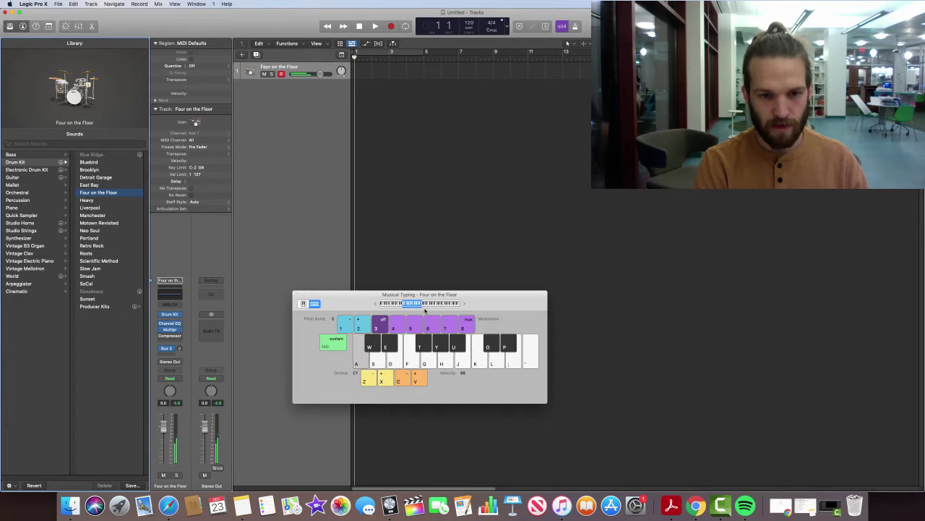
key(z)
key(a)
key(x)
key(a)
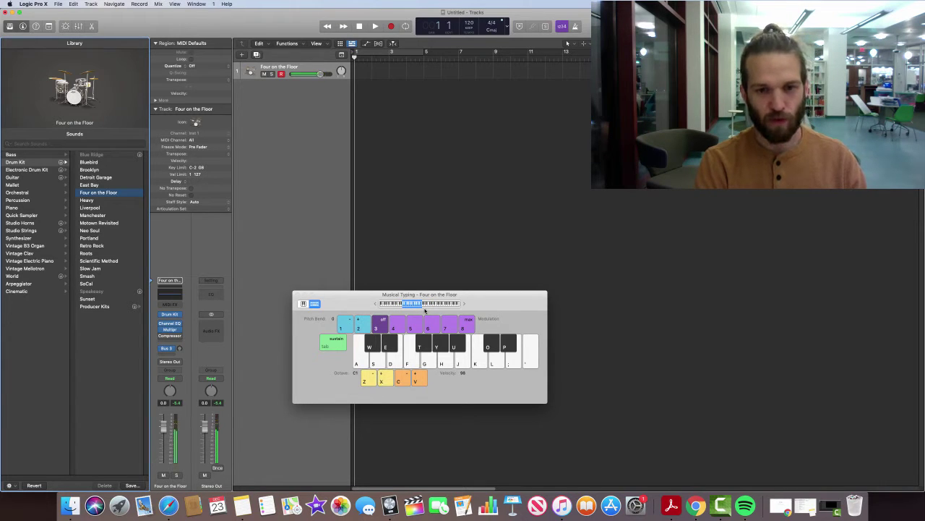
Step: Rehearse a drum beat on the Musical Typing keyboard with the kick, snare and hi-hat sounds of the C1 octave
key(j)
key(a)
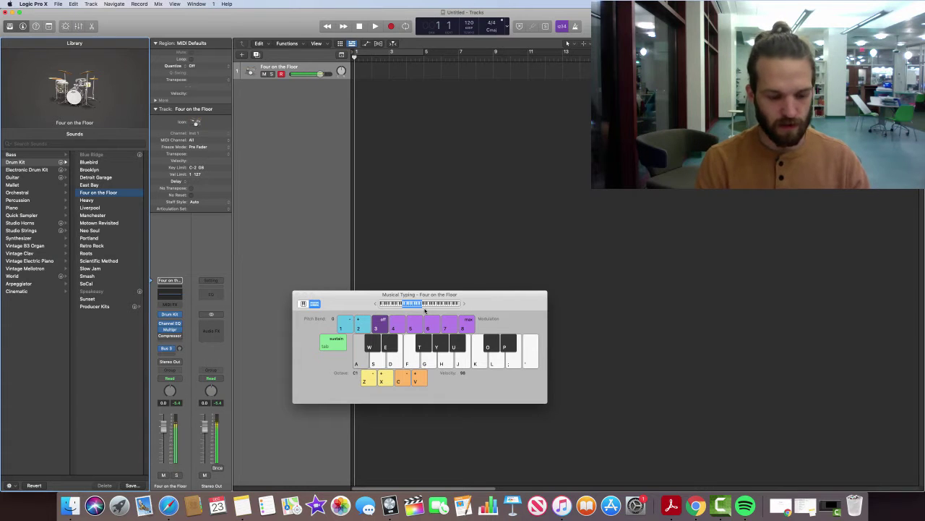
key(a)
key(d)
key(d)
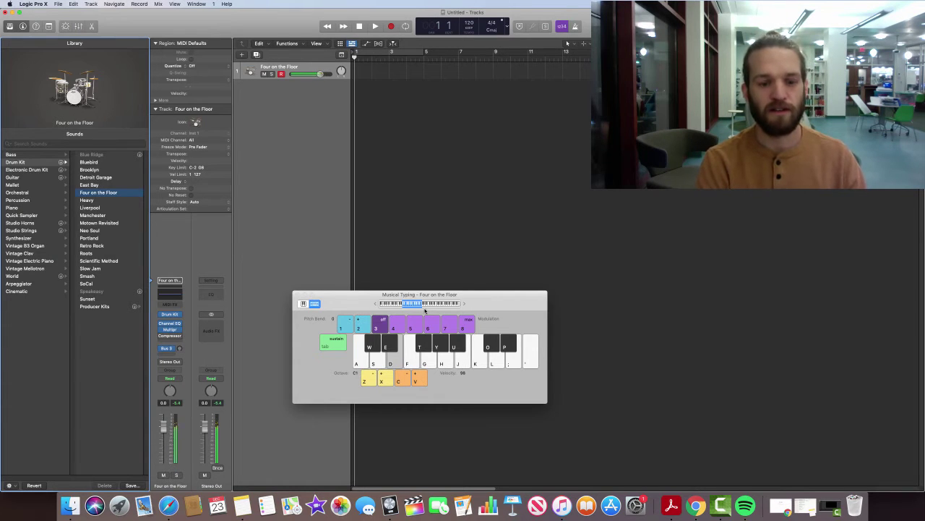
key(a)
key(d)
key(a)
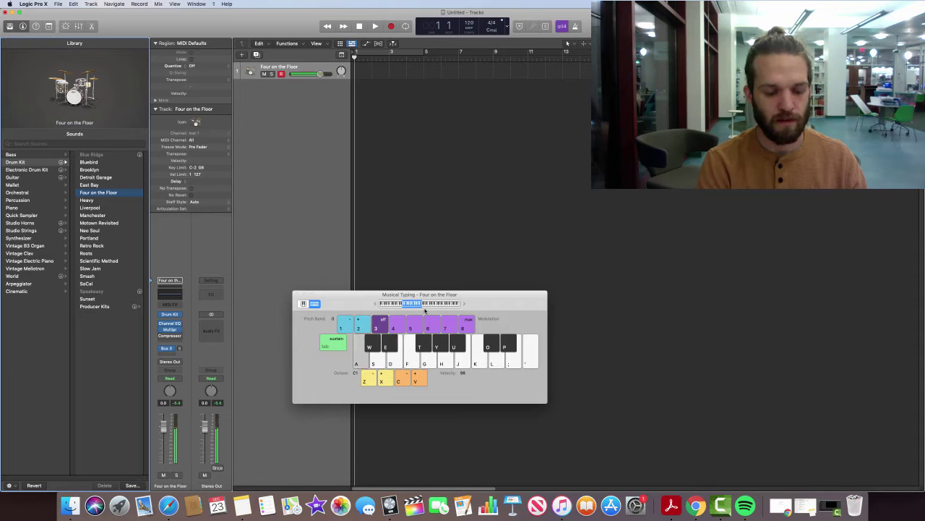
key(a)
key(d)
key(a)
key(y)
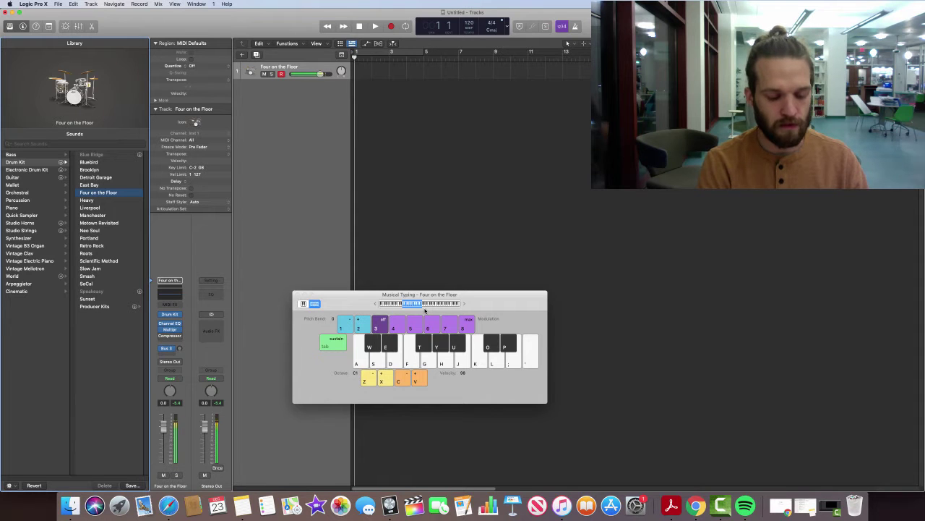
key(y)
key(d)
key(a)
key(y)
key(d)
key(y)
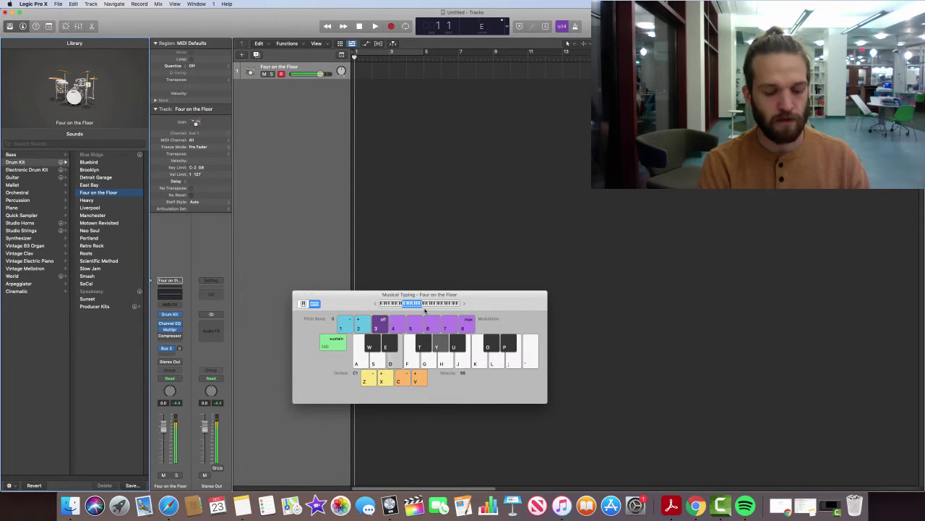
key(y)
key(a)
key(d)
key(y)
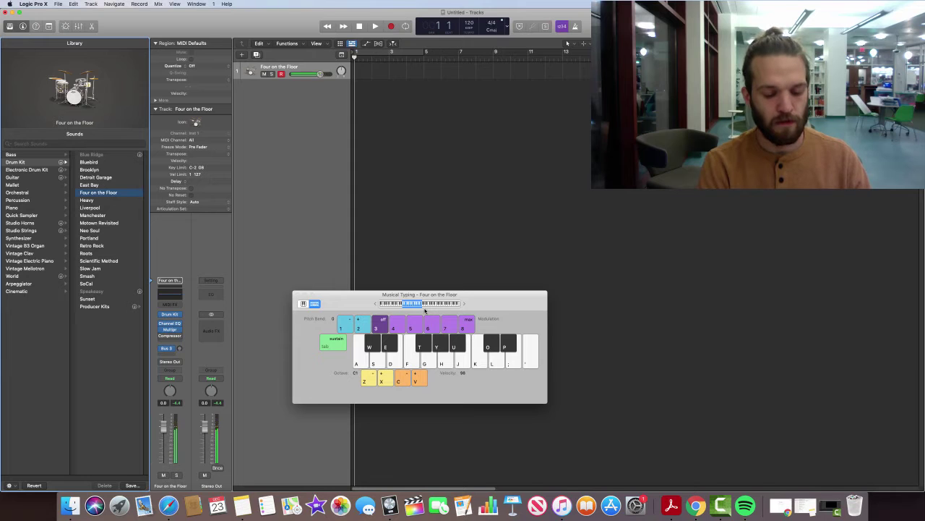
key(y)
key(a)
key(d)
key(y)
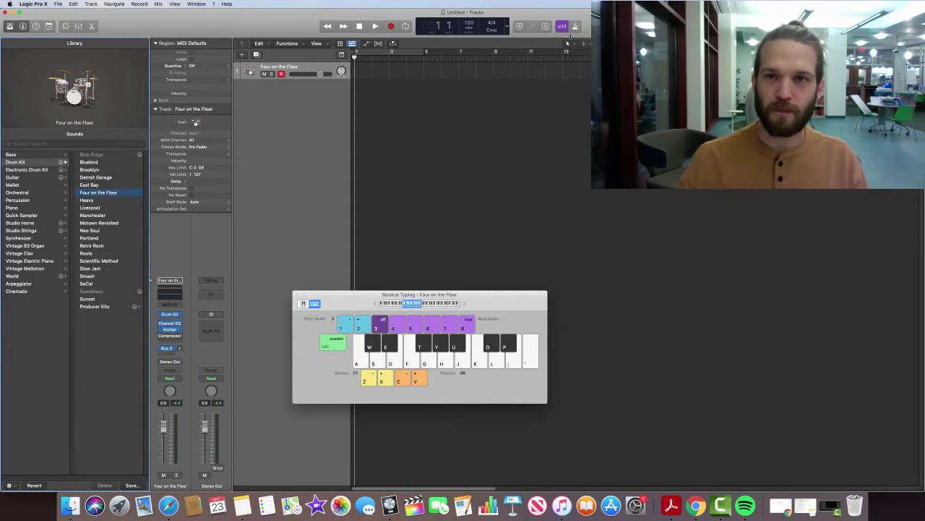
Step: Turn on the metronome, briefly play its click from the start, and leave the count-in enabled
click(575, 26)
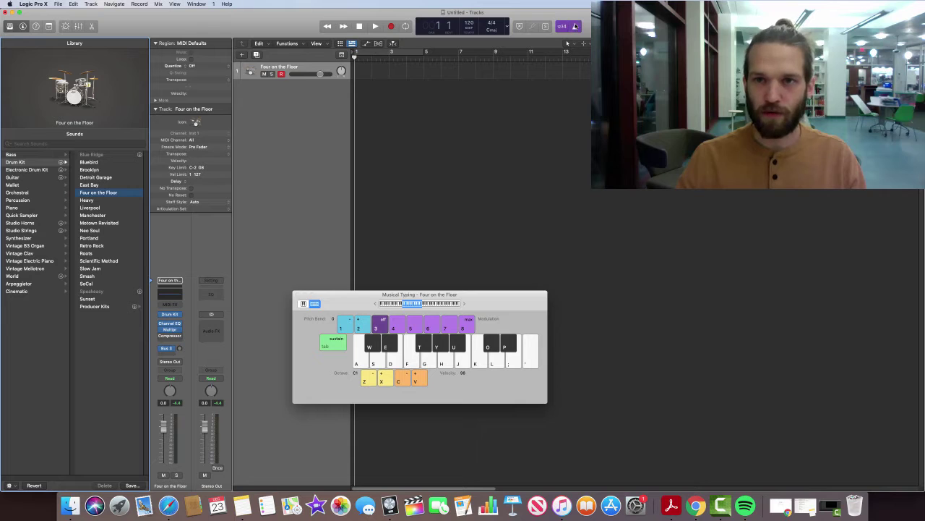
click(562, 26)
key(space)
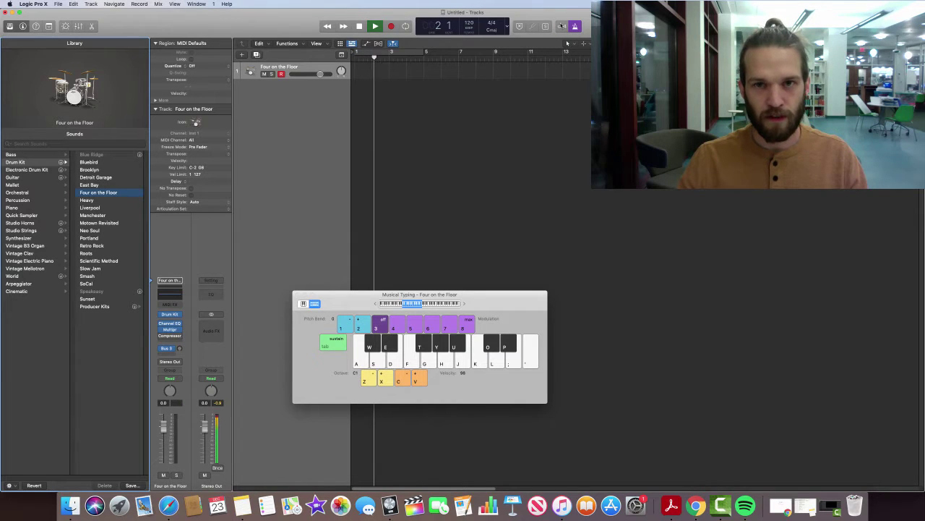
key(space)
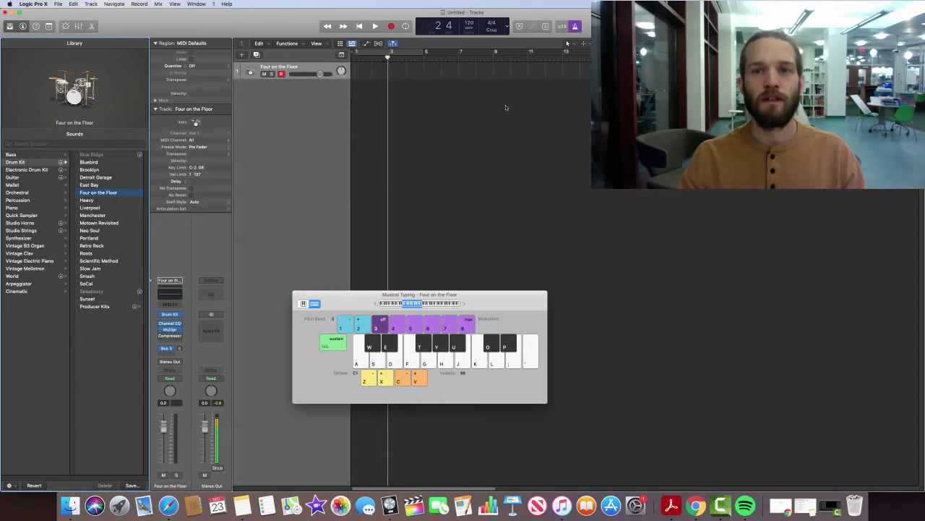
key(Return)
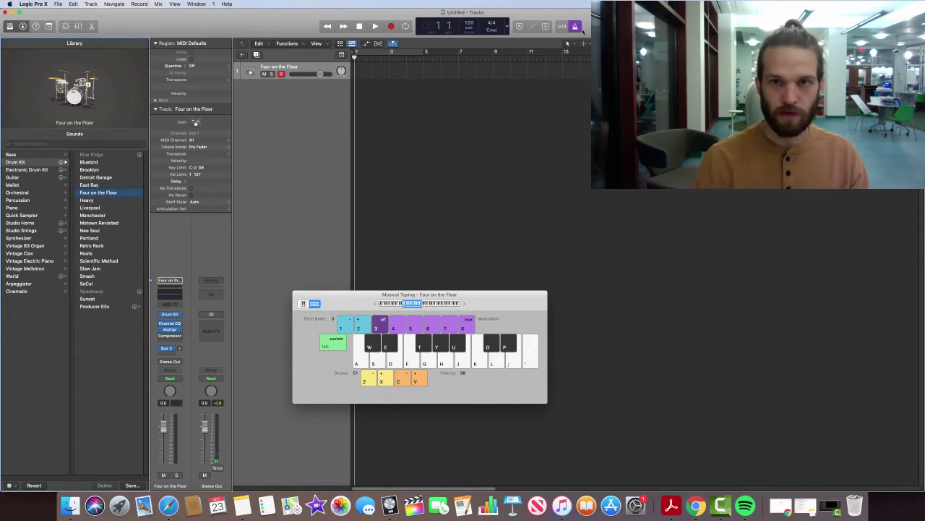
click(564, 26)
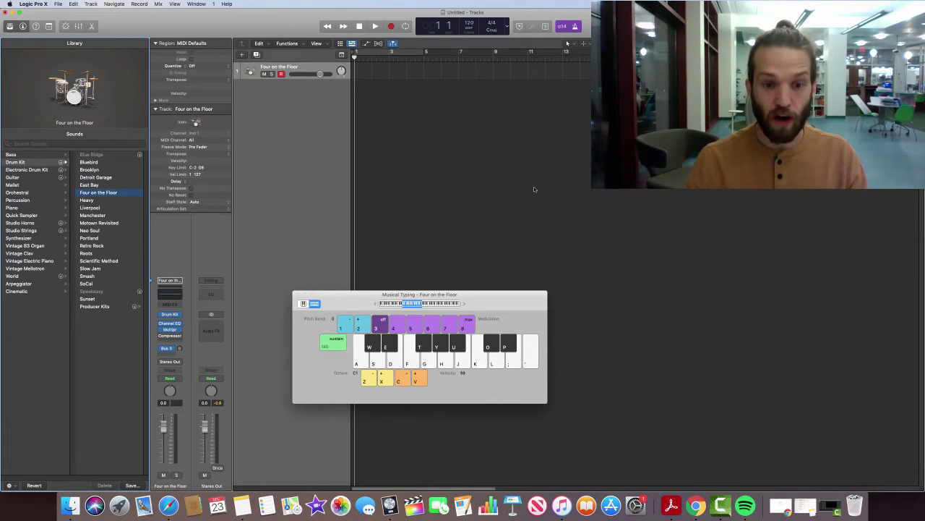
Step: Record a four-bar drum beat of kick, snare and closed hi-hat on the Four on the Floor track from bar 1
key(r)
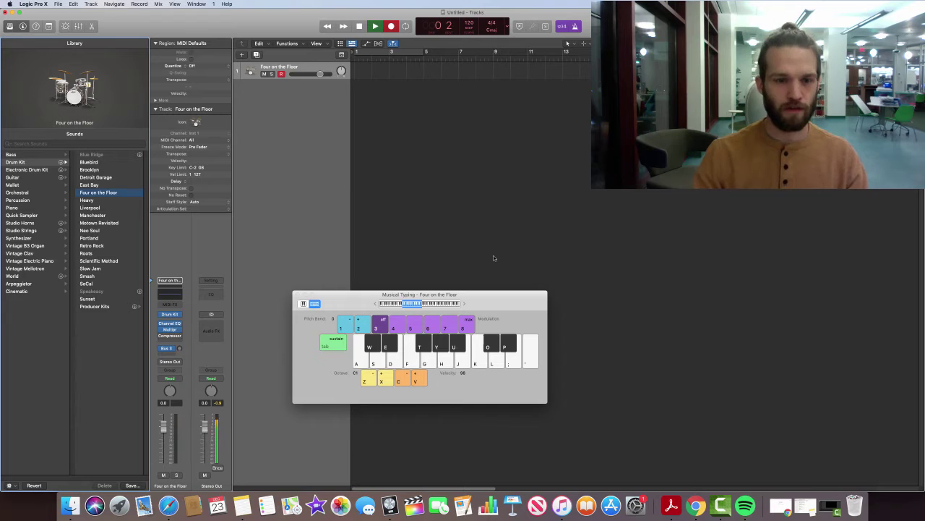
key(a)
key(t)
key(t)
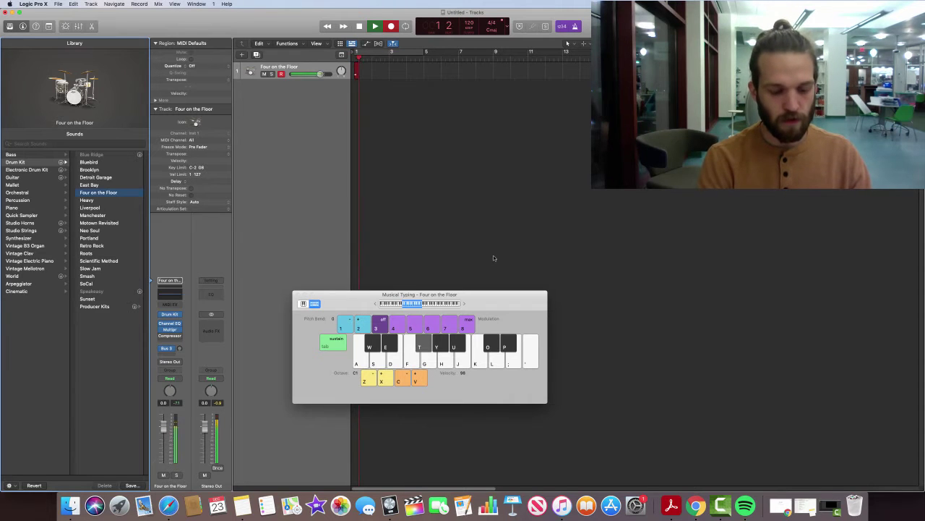
key(d)
key(t)
key(a)
key(t)
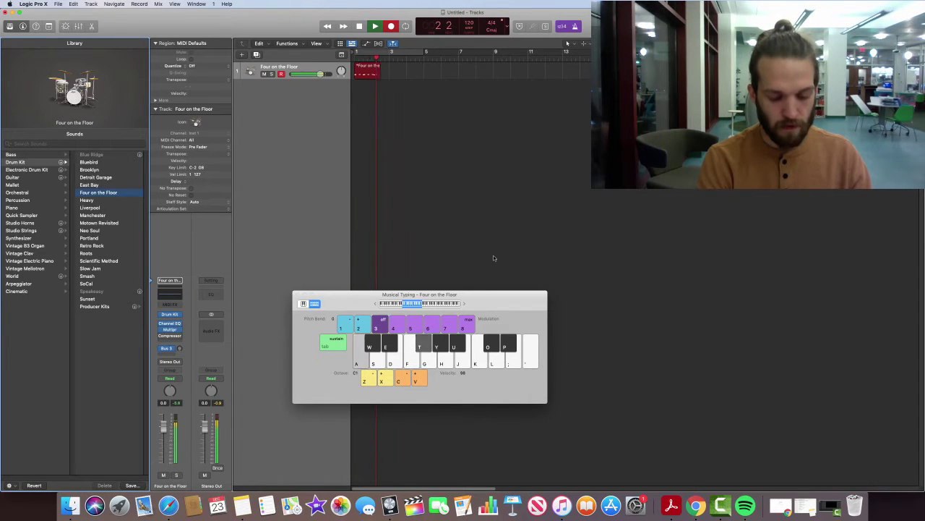
key(d)
key(t)
key(t)
key(a)
key(t)
key(t)
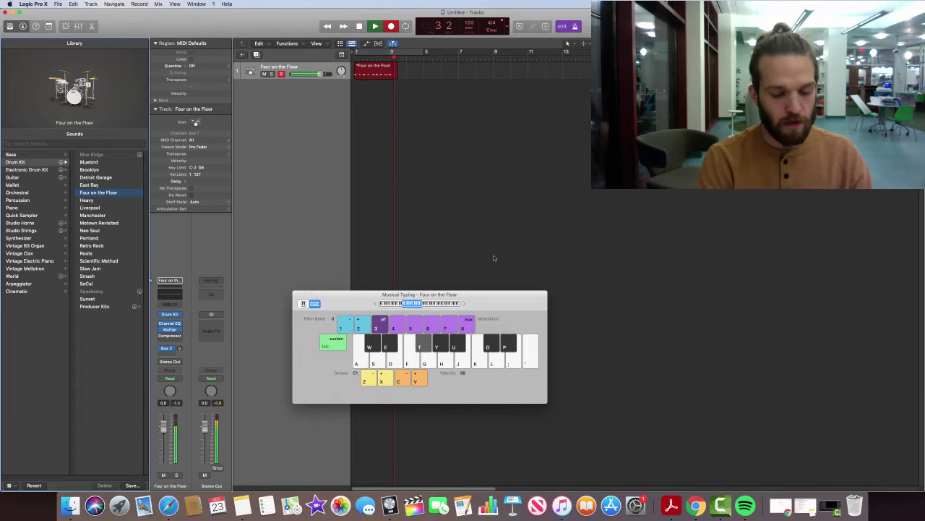
key(d)
key(t)
key(t)
key(t)
key(a)
key(t)
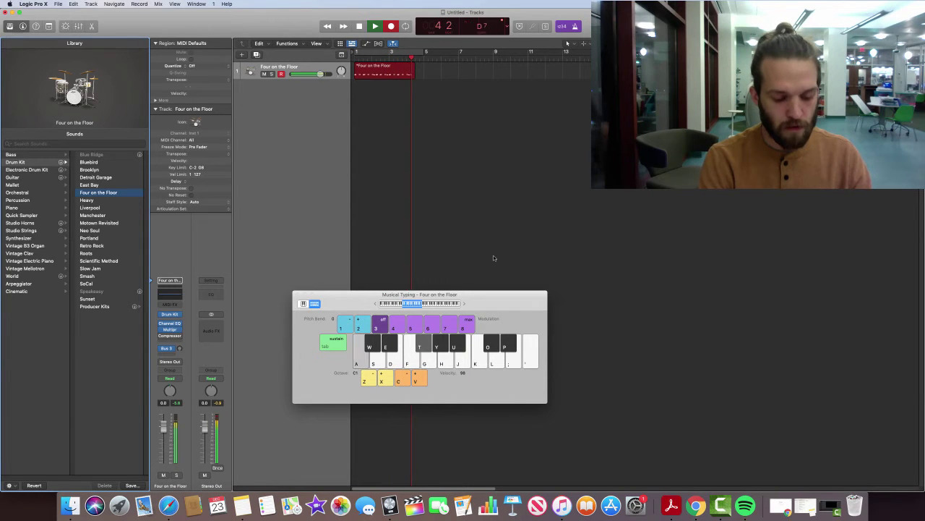
key(d)
key(t)
key(a)
key(space)
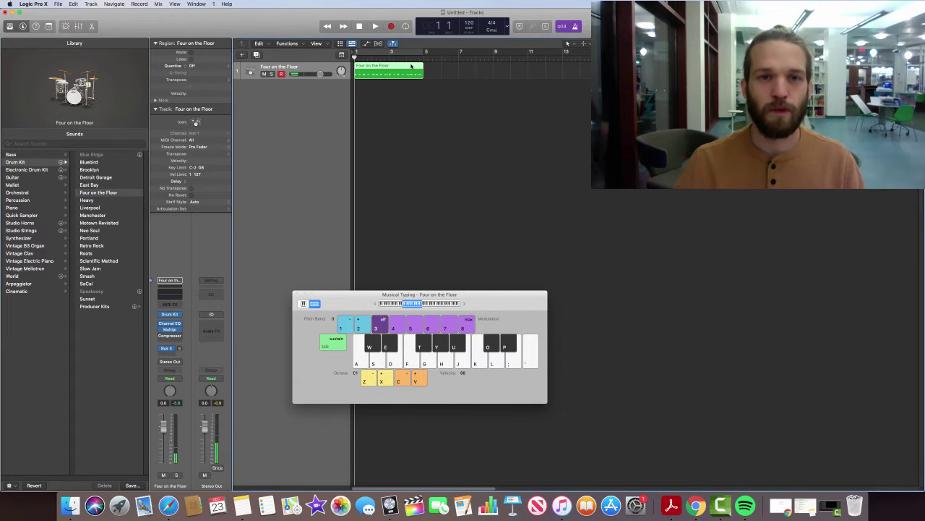
Step: Play back the recorded drum region and cycle playback over its length from bar 1 to bar 5
key(space)
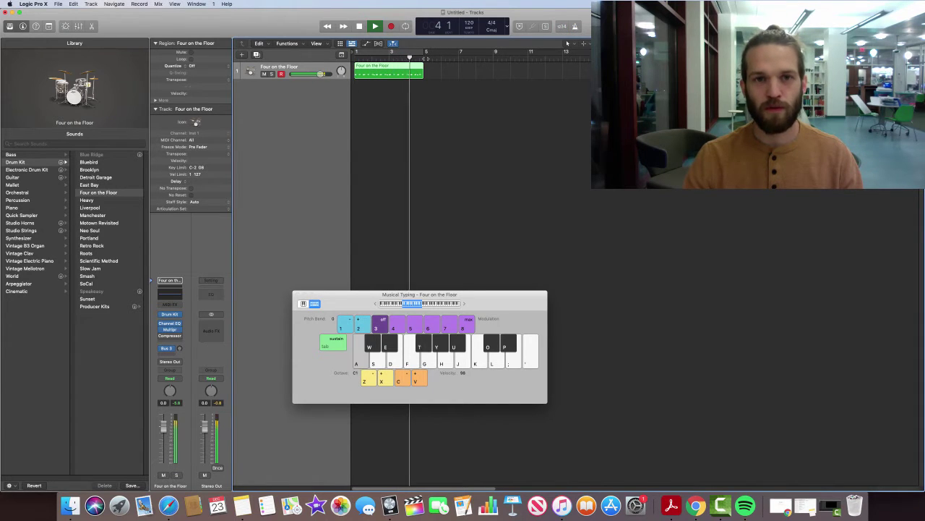
key(space)
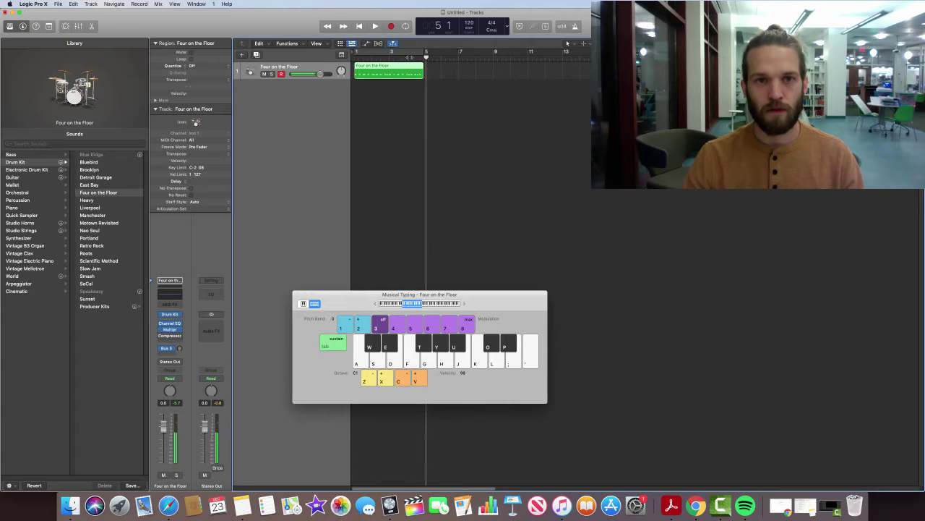
click(397, 52)
key(space)
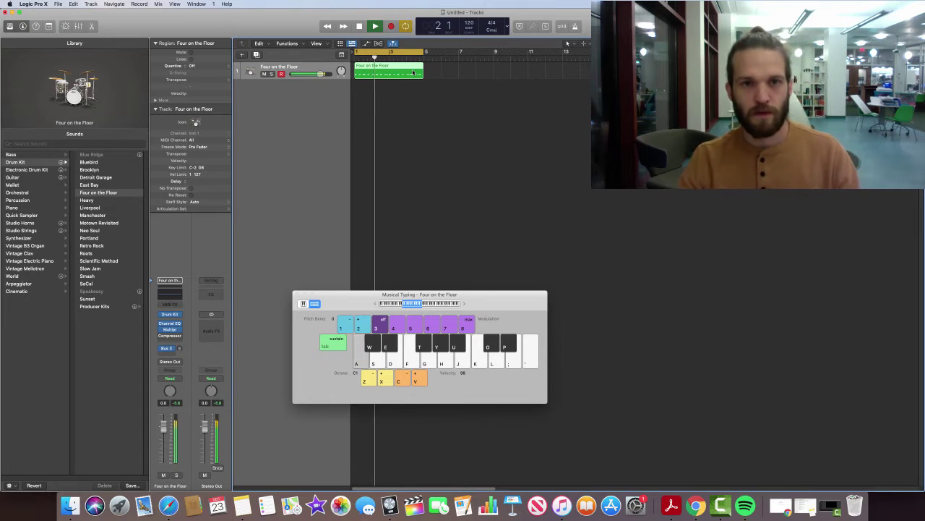
key(space)
Step: Open the drum region in the Piano Roll with Musical Typing closed, and select all its notes
double_click(413, 73)
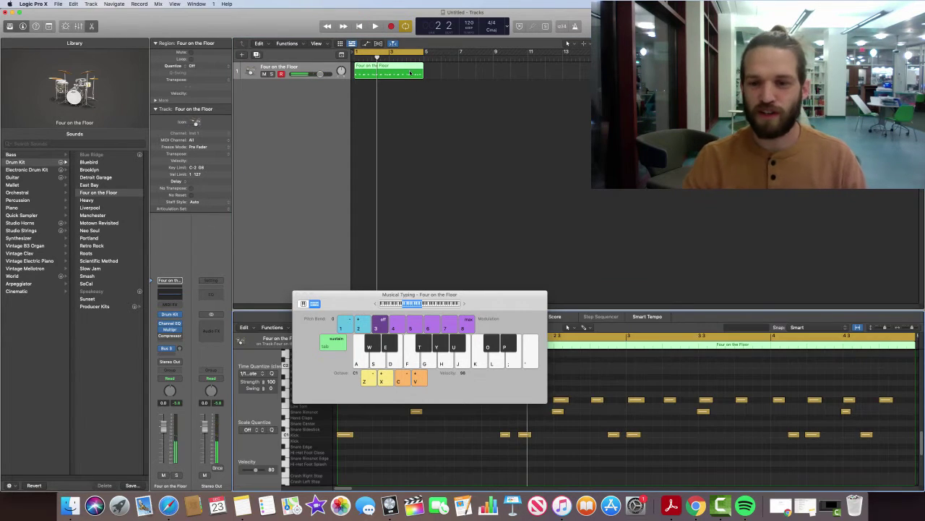
click(296, 294)
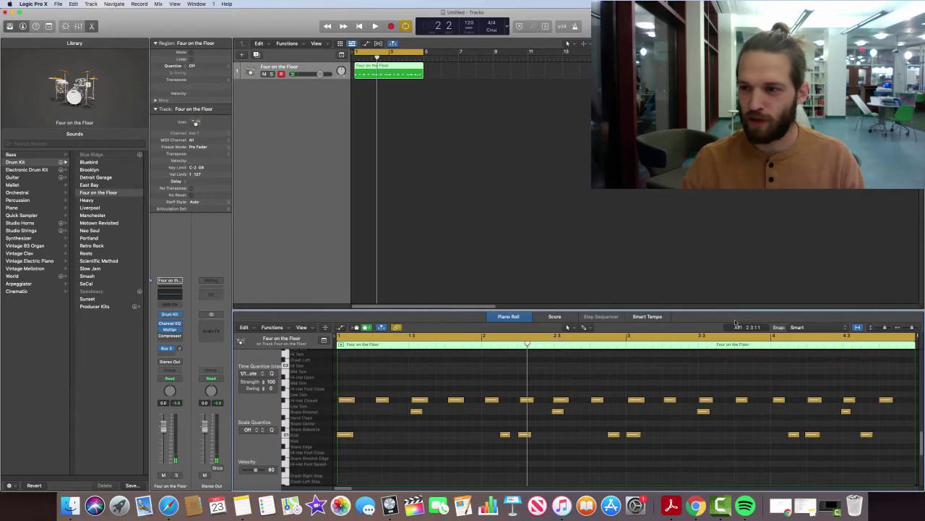
drag(912, 328, 909, 327)
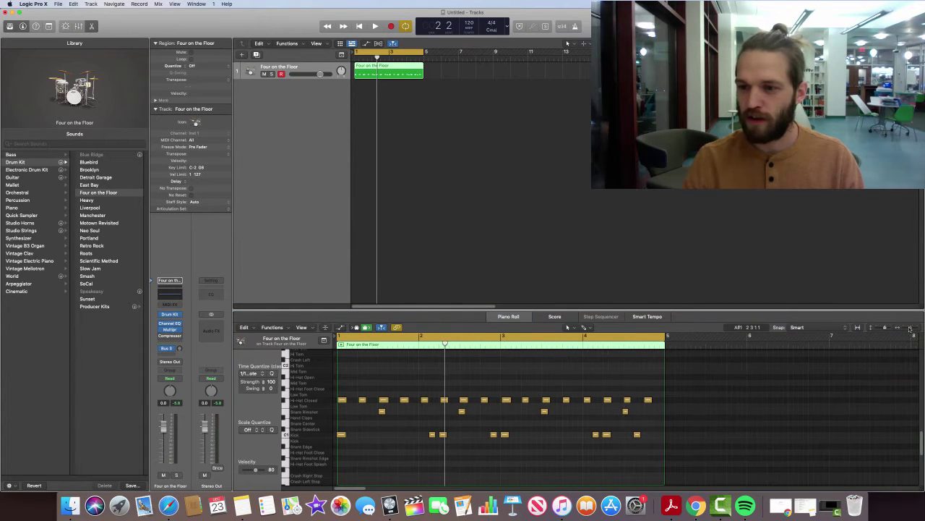
drag(726, 470, 323, 381)
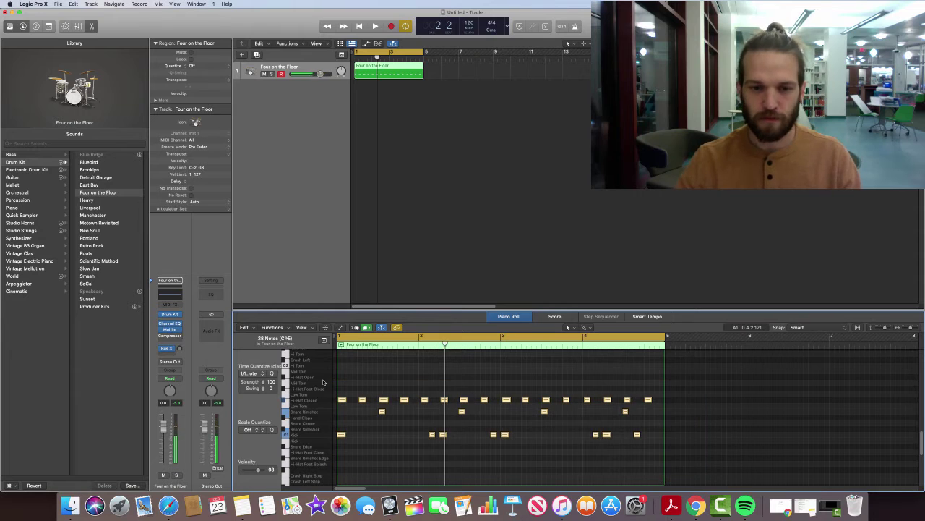
Step: Try quantizing the selected drum notes to 1/1 Note and play back the region
click(261, 373)
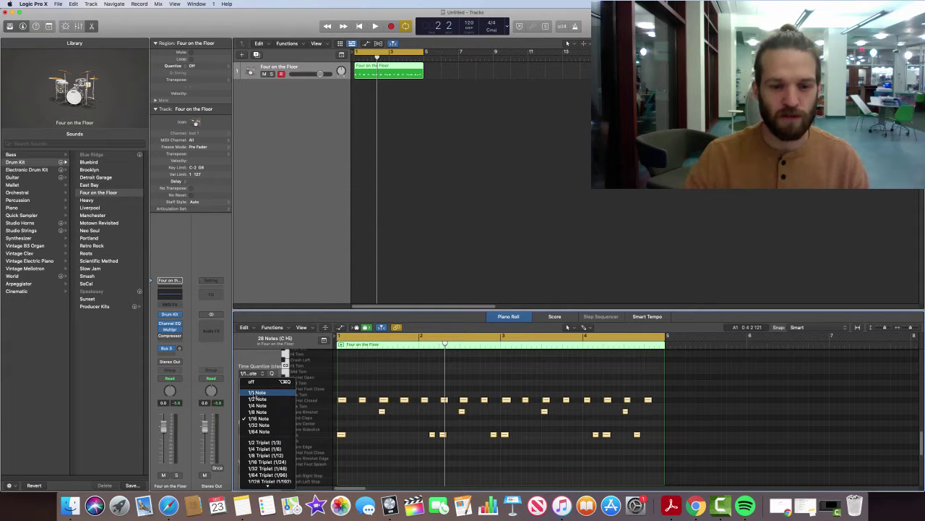
click(255, 394)
key(space)
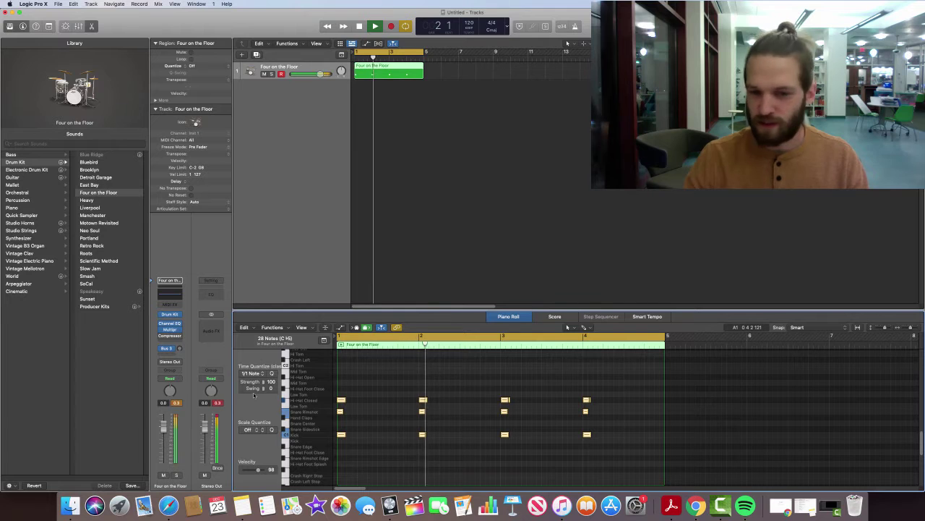
Step: Set the time quantization of the selected drum notes to 1/16 Note during playback
click(253, 374)
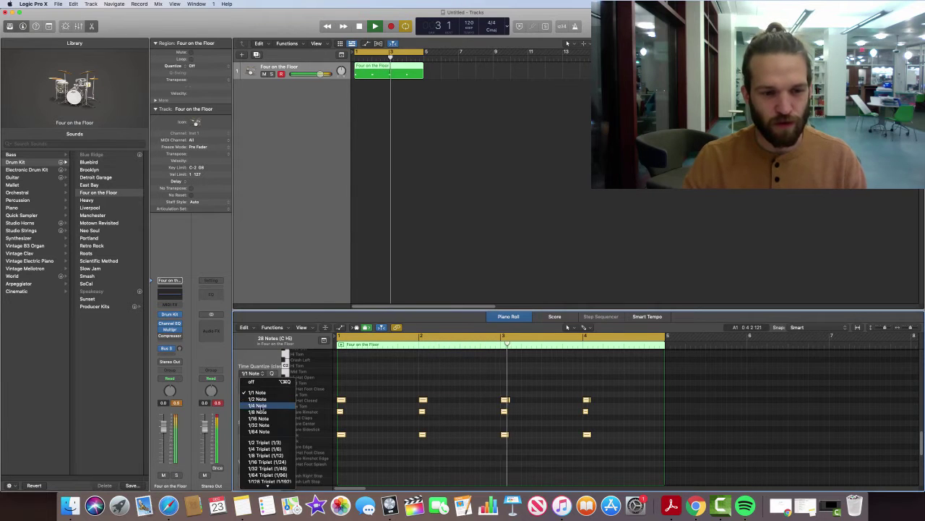
click(259, 425)
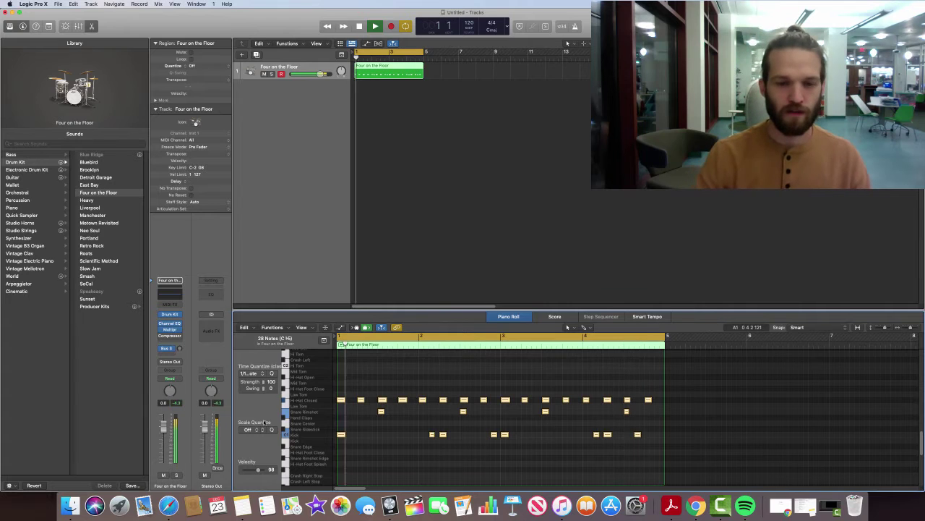
Step: Set the time quantization of the selected drum notes to 1/32 Note and play back the region
click(254, 373)
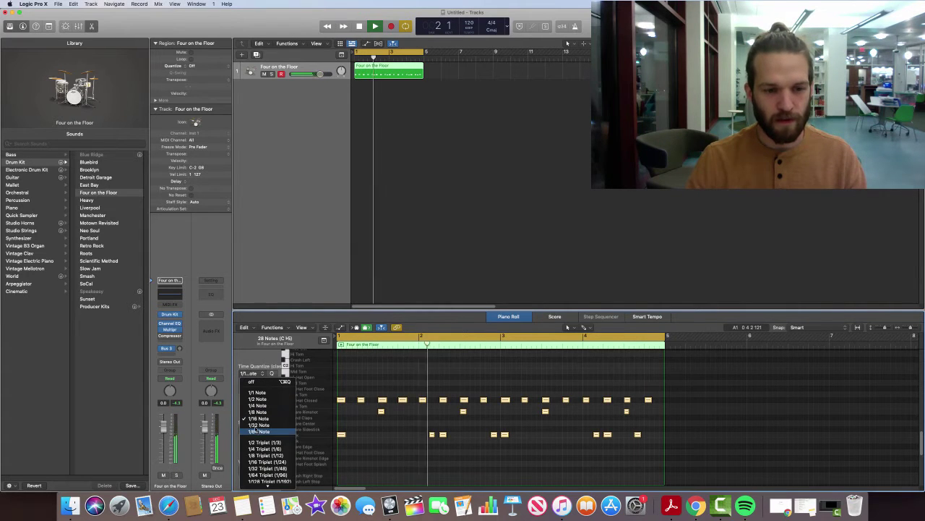
click(258, 425)
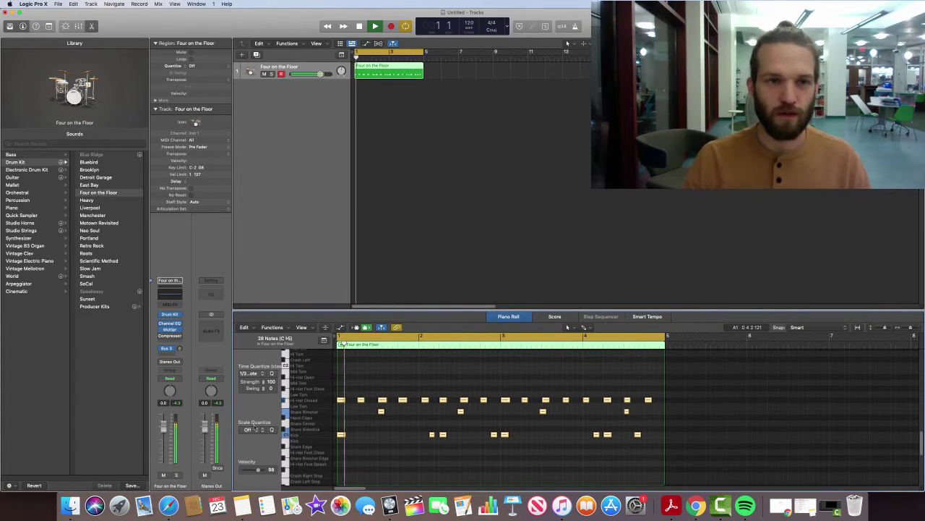
key(space)
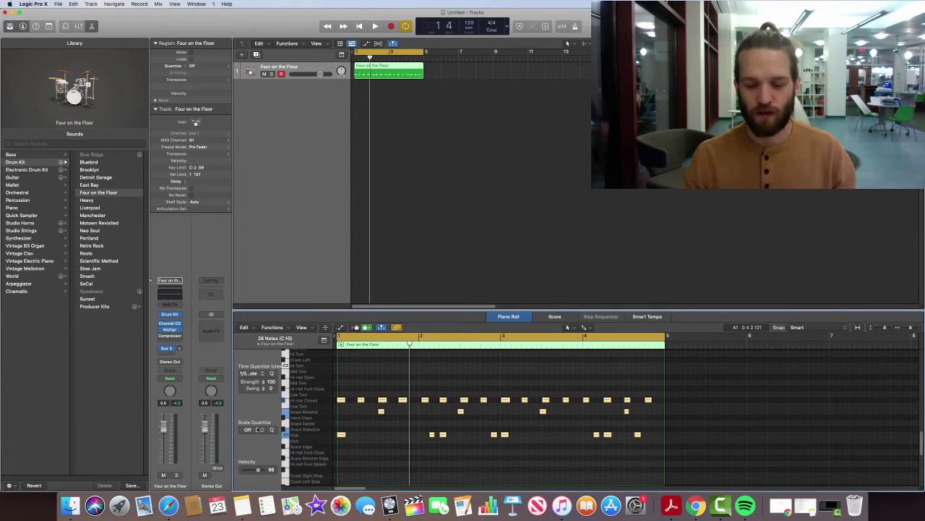
key(space)
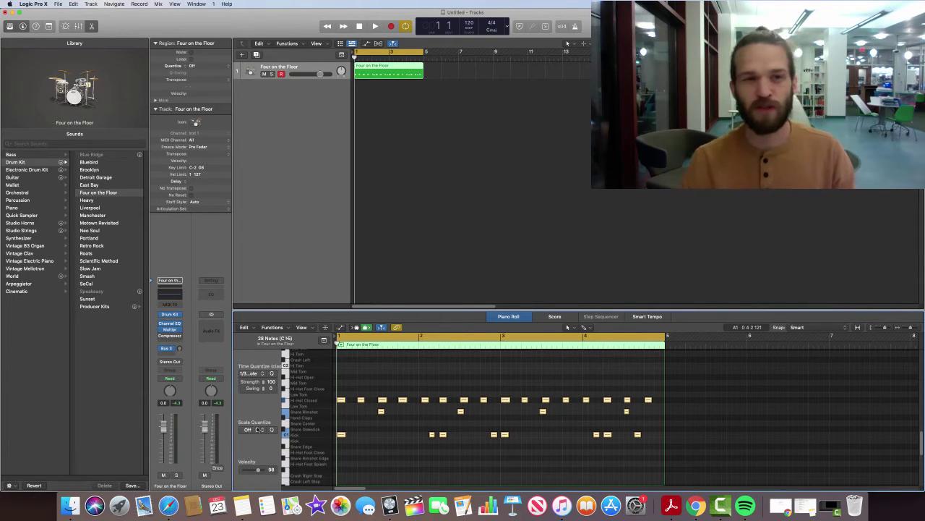
key(space)
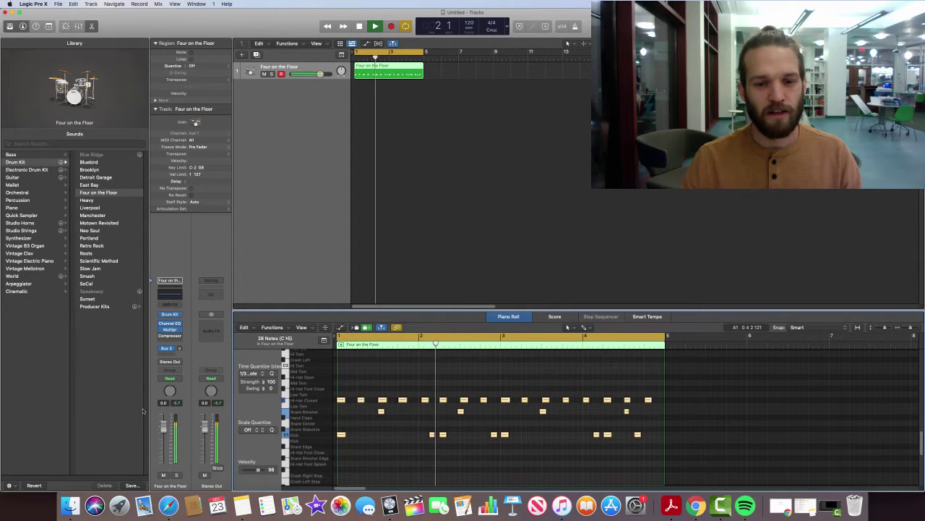
key(space)
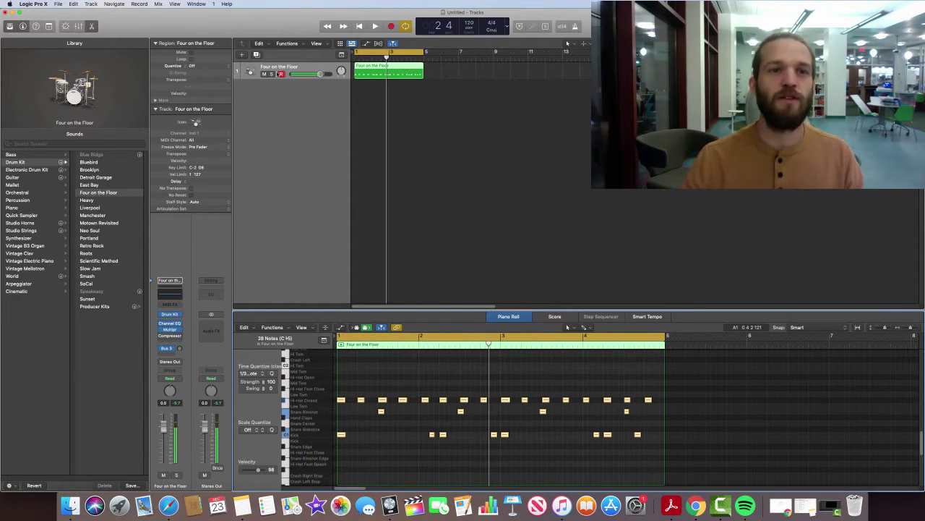
Step: Add a second Four on the Floor drum track below the first one and mute the first track
click(275, 67)
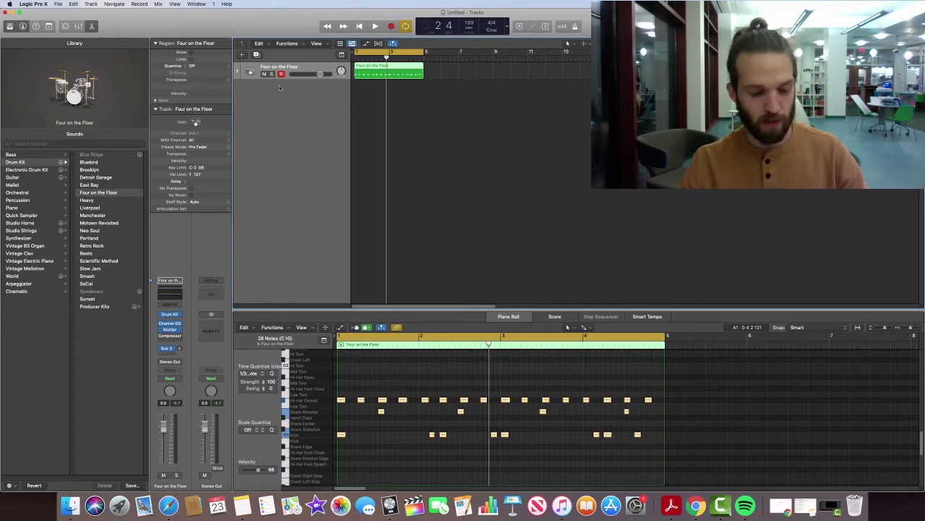
double_click(279, 87)
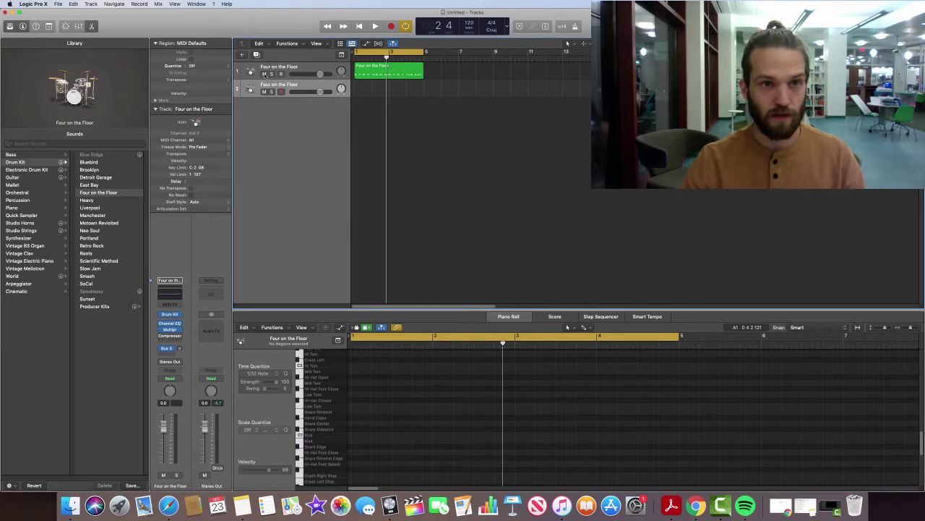
click(265, 73)
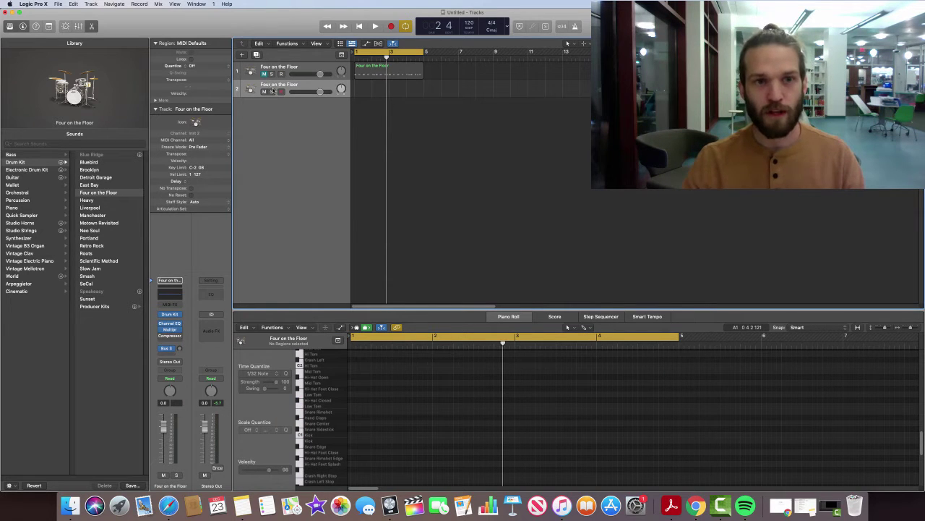
Step: Record an eight-note kick pattern over bars 1 to 4 on the second drum track with Musical Typing and the metronome
key(space)
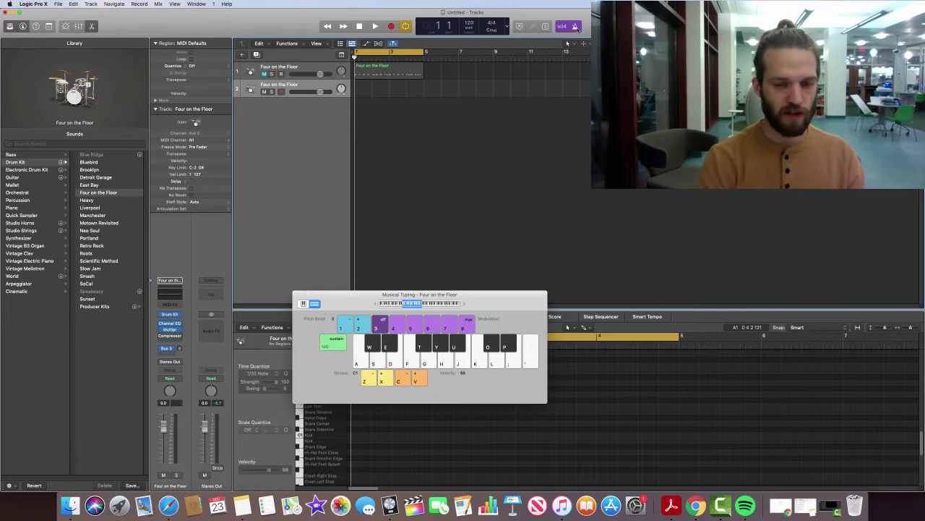
key(r)
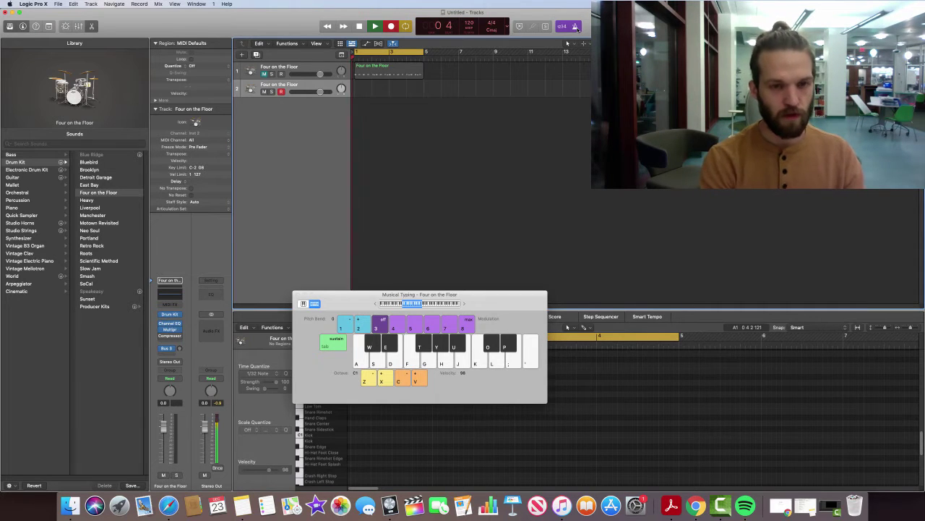
key(a)
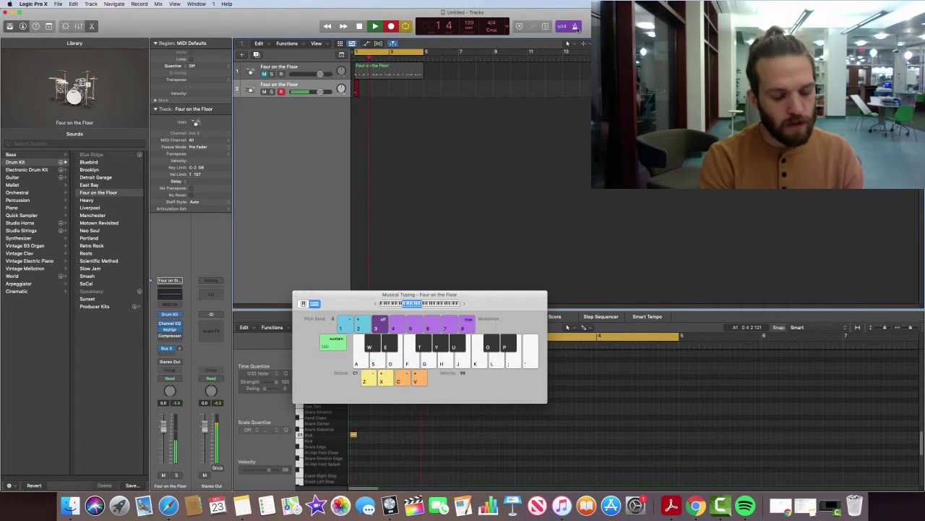
key(a)
key(a)
key(a)
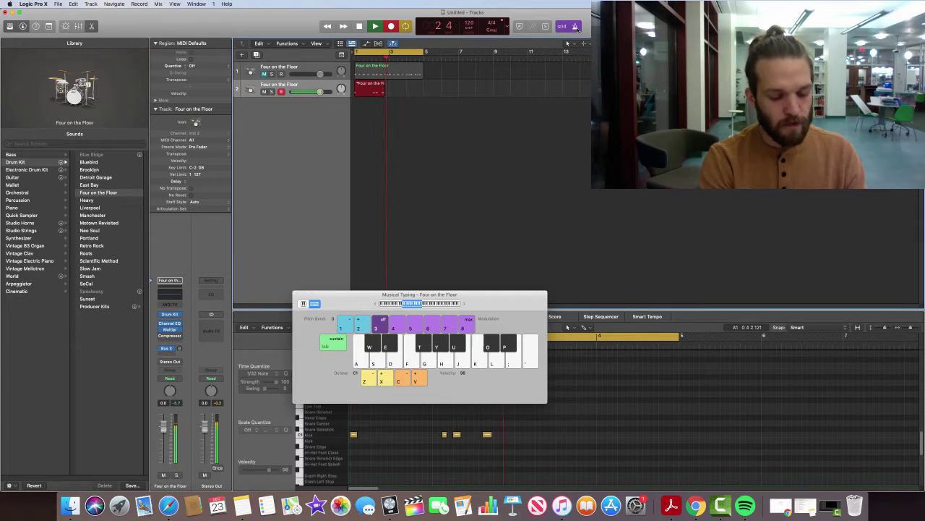
key(a)
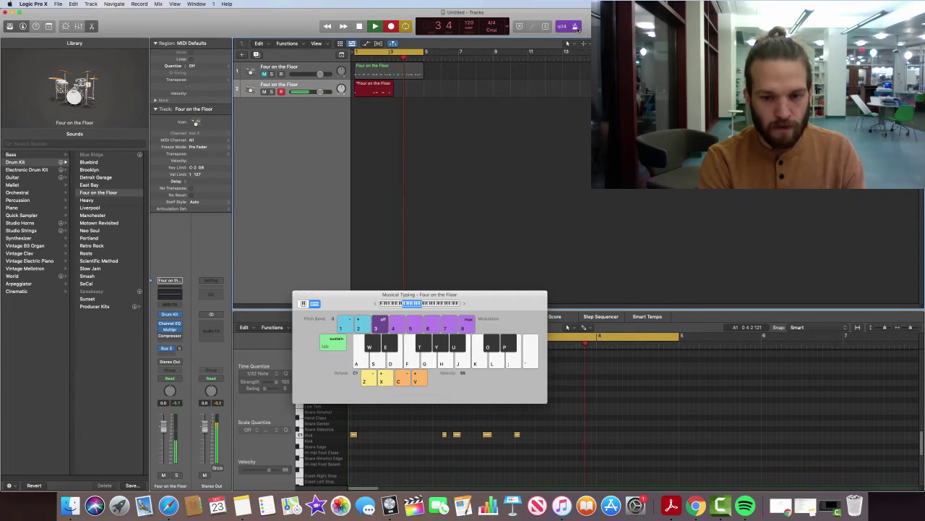
key(a)
key(a)
key(a)
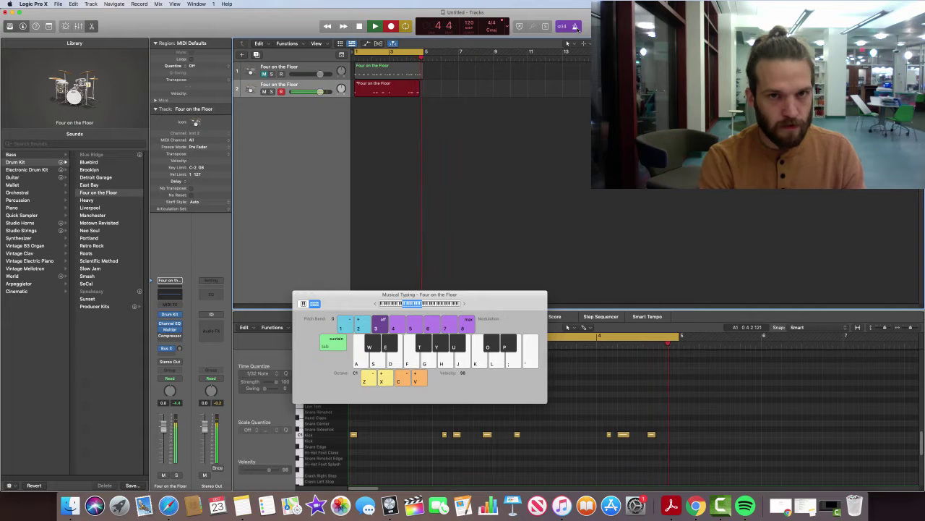
key(space)
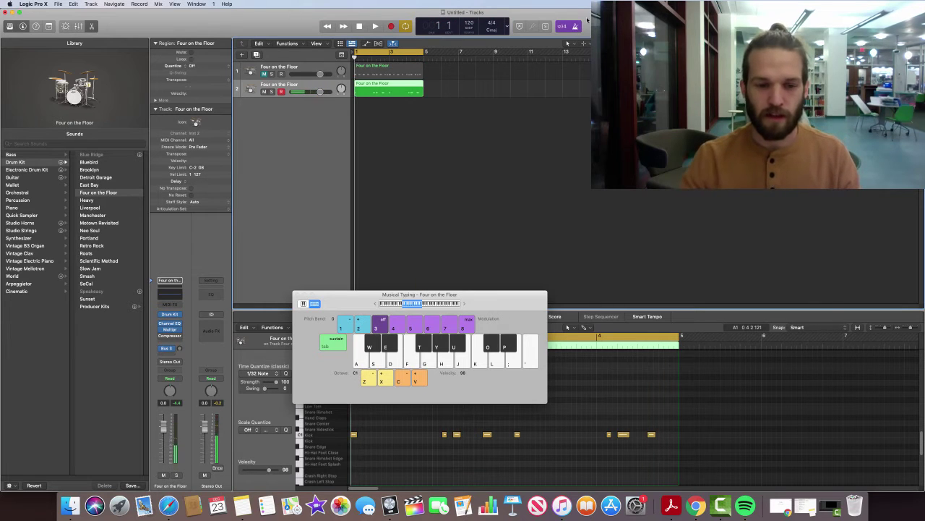
Step: Select all the recorded kick notes and quantize them to 1/16 Note during playback
key(space)
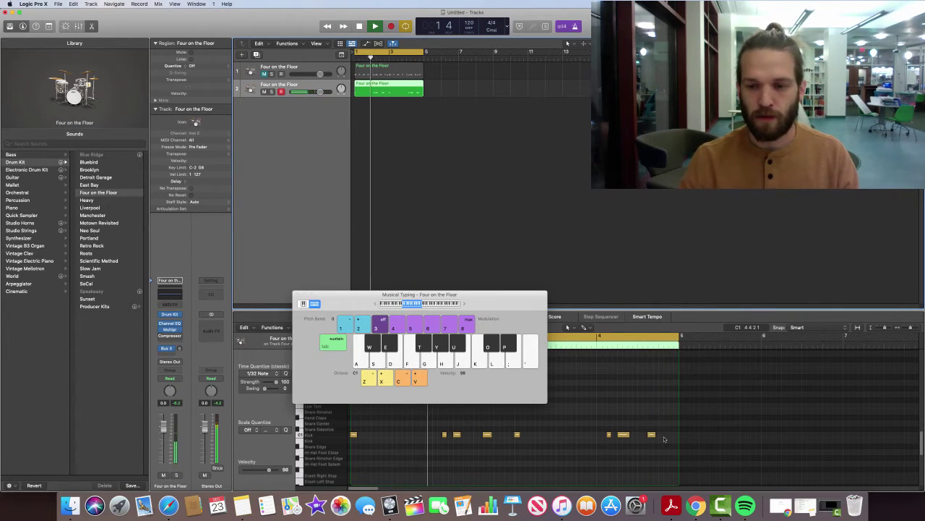
key(super+a)
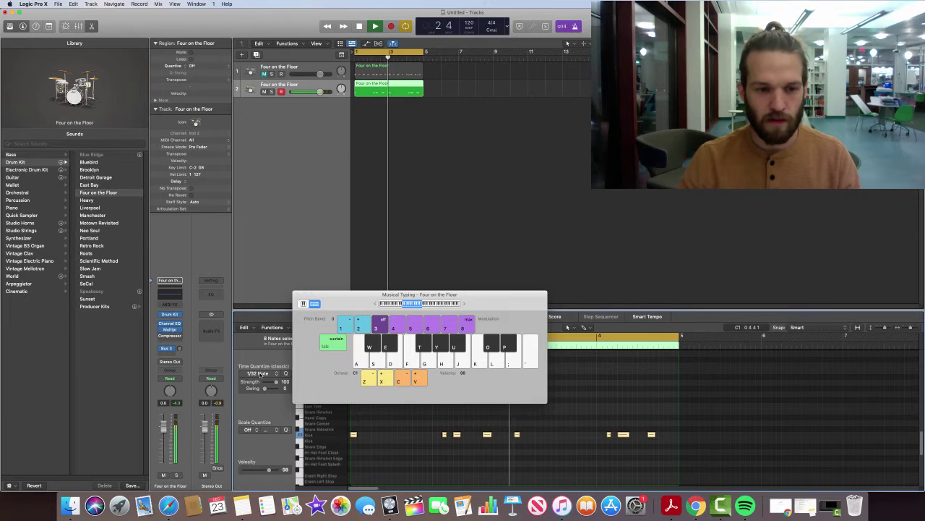
click(261, 374)
click(259, 422)
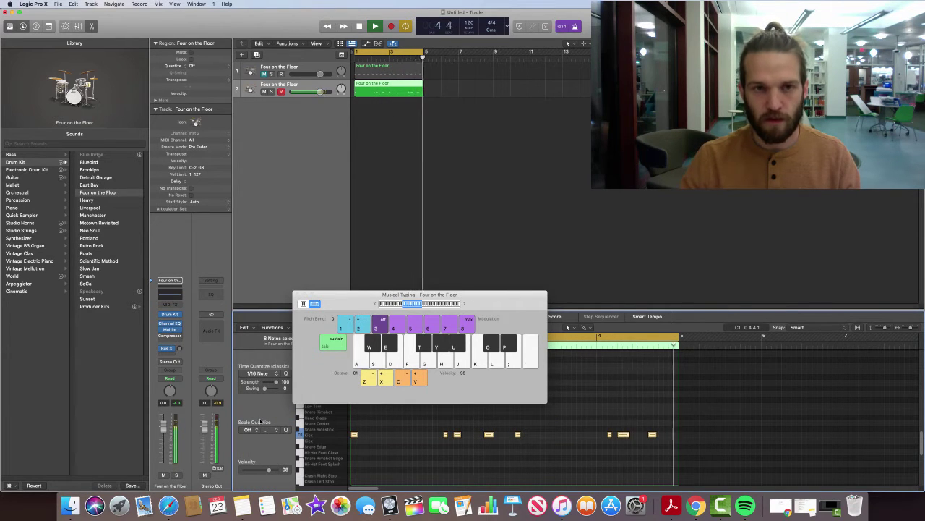
key(space)
Step: Rename the second drum track as Kick
double_click(311, 84)
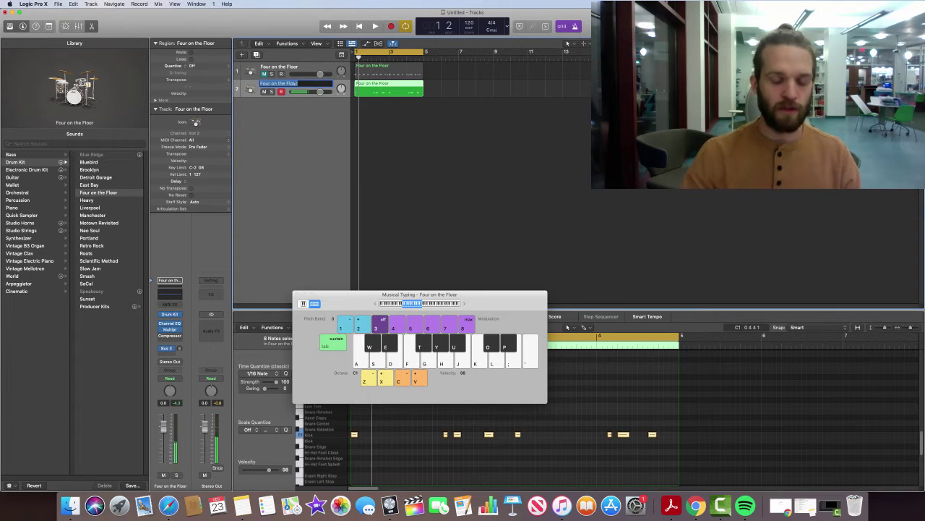
text(Kick)
key(Return)
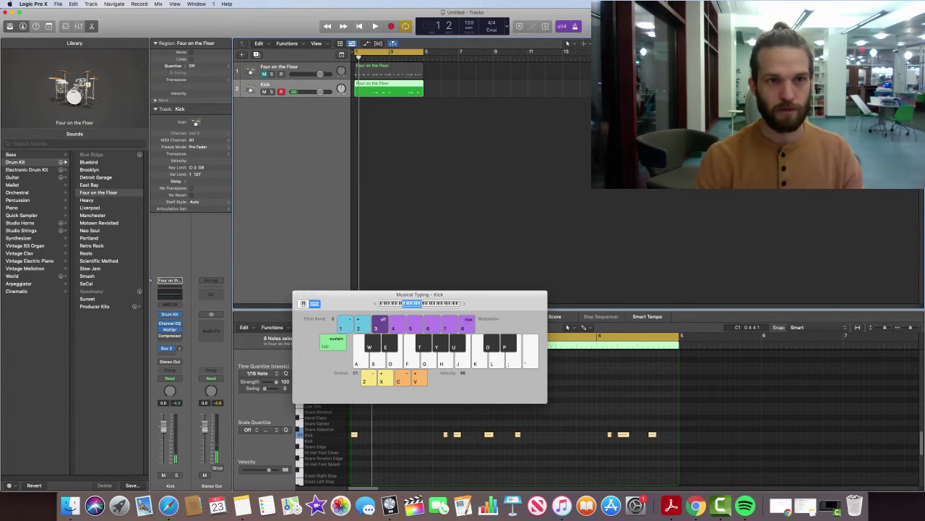
Step: Add a third drum track with the same kit below the Kick track and name it snare
double_click(283, 112)
double_click(267, 102)
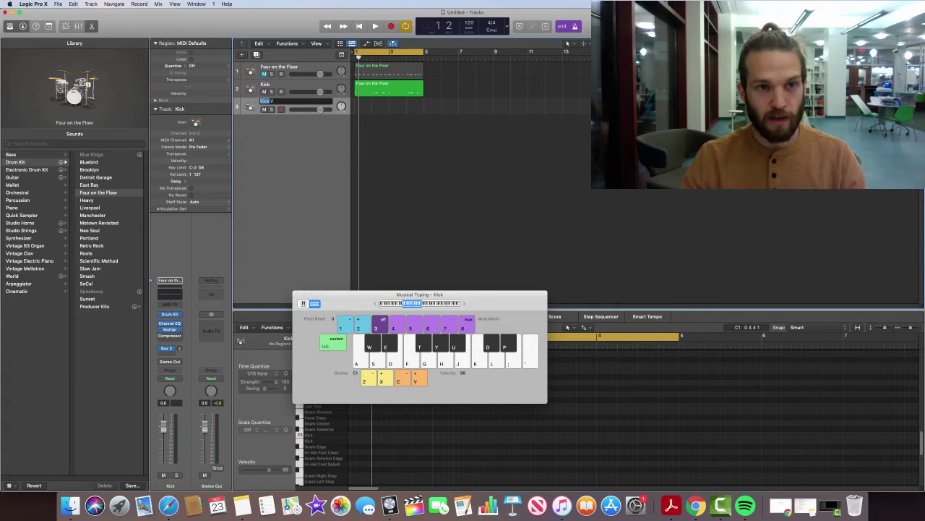
text(snare)
key(Return)
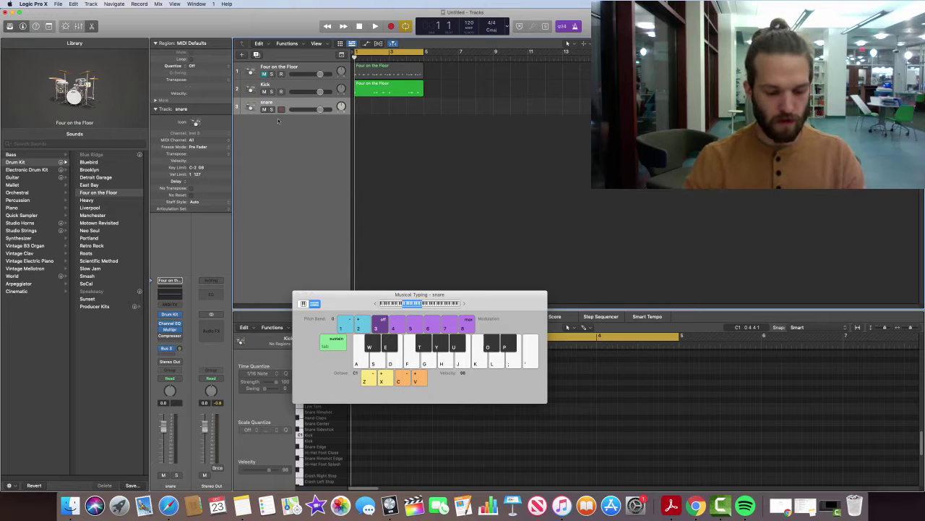
Step: Audition the kit's snare sounds on the snare track with Musical Typing
key(d)
key(d)
key(s)
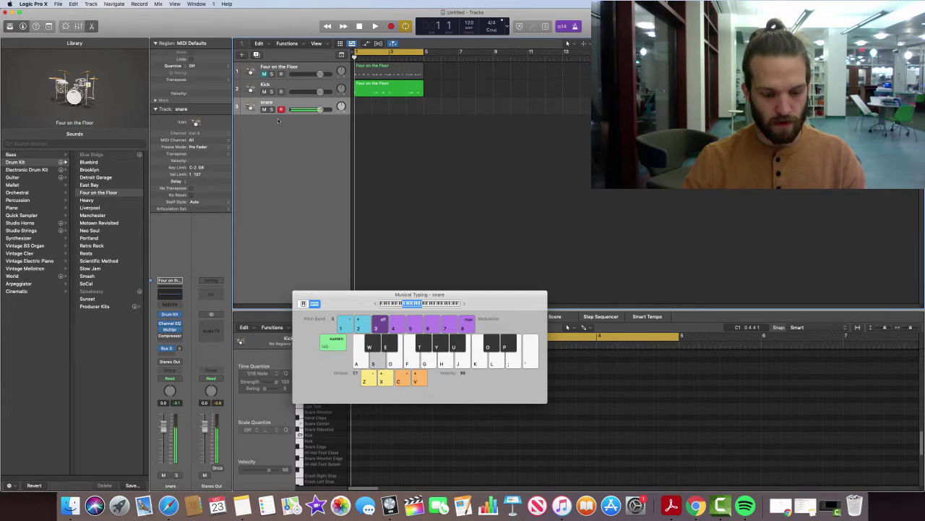
key(d)
key(s)
key(s)
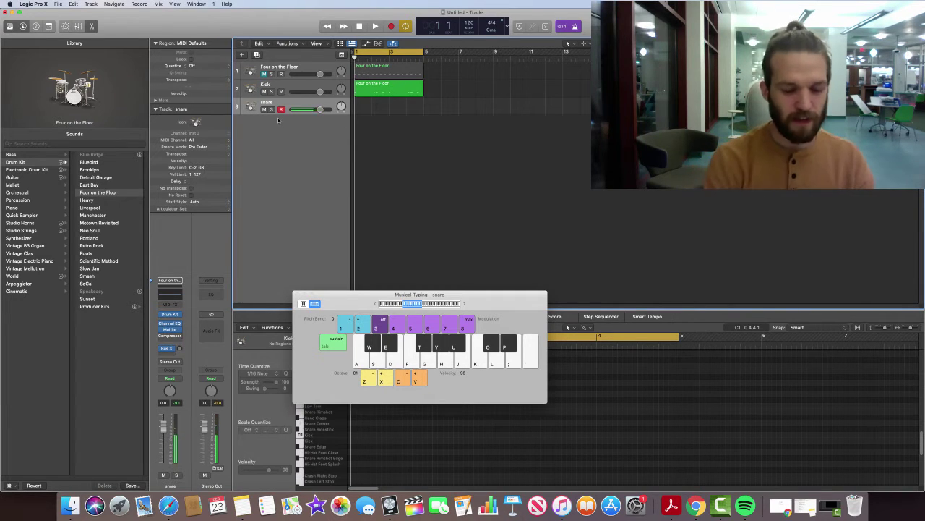
key(s)
Step: Record a Snare Center pattern over the four-bar cycle on the snare track, playing along with the kick
key(r)
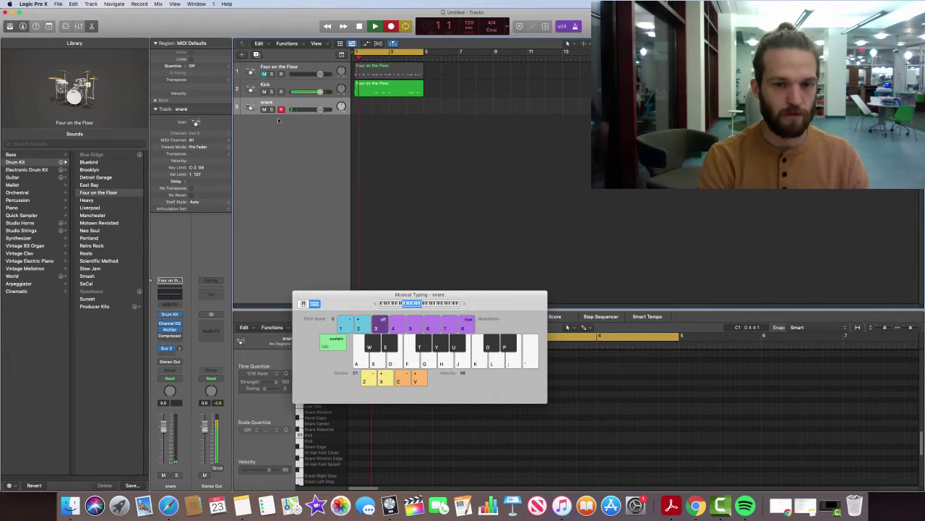
key(s)
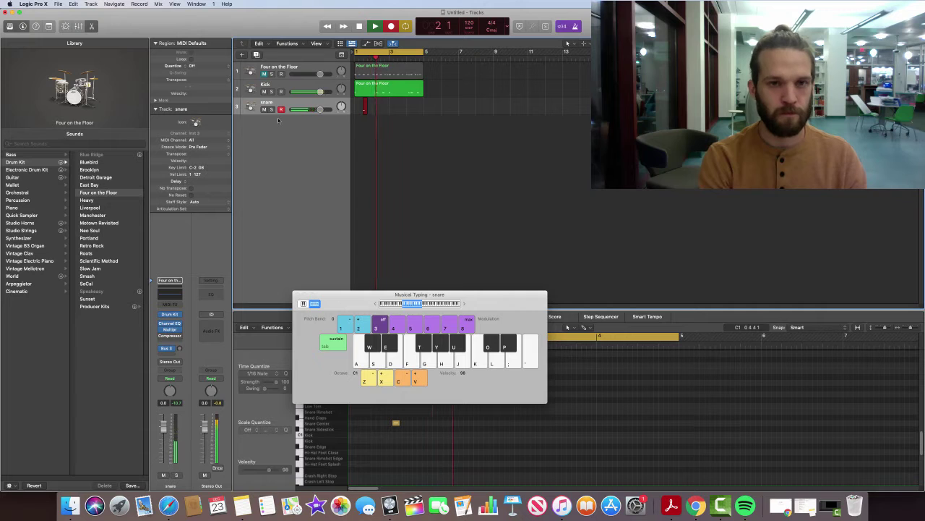
key(s)
key(s)
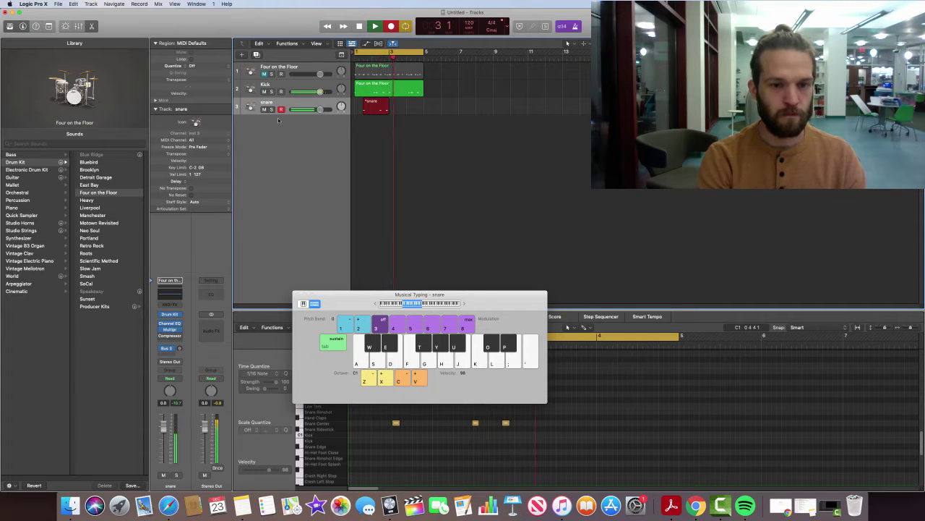
key(s)
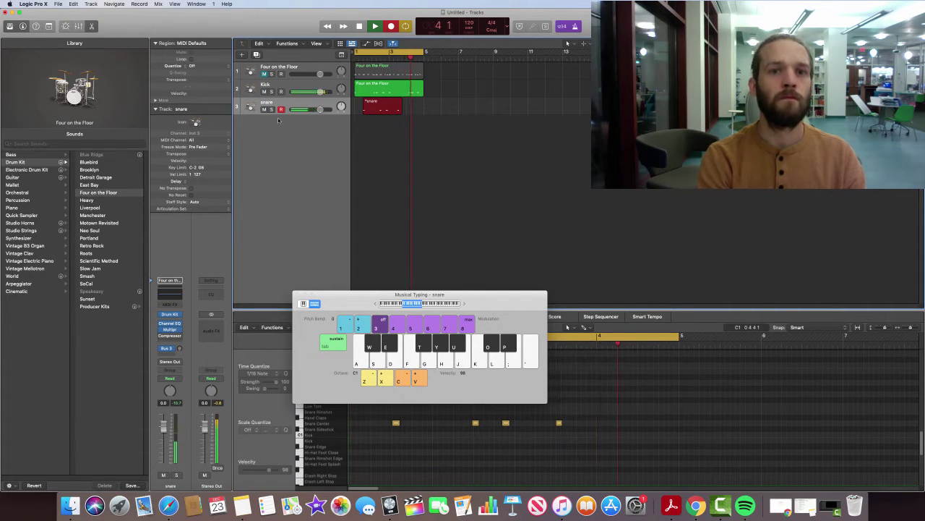
key(s)
key(s)
key(s)
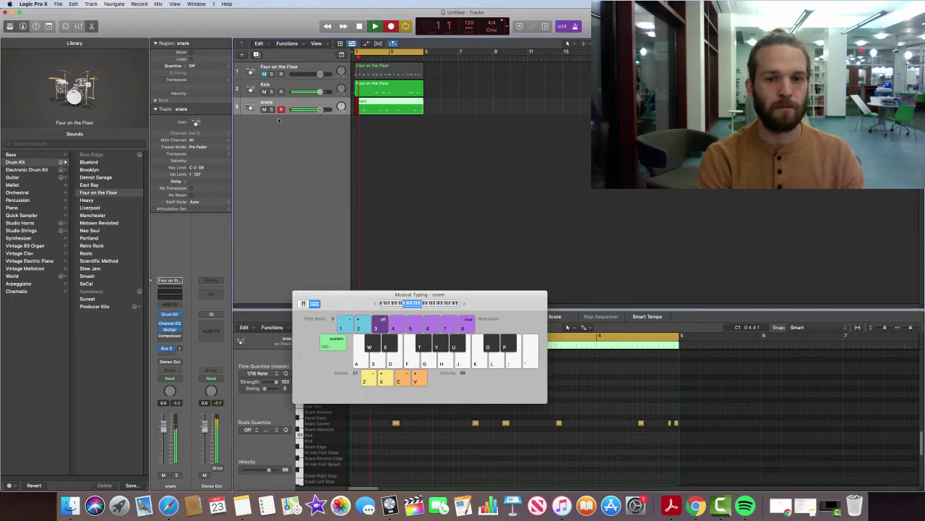
key(space)
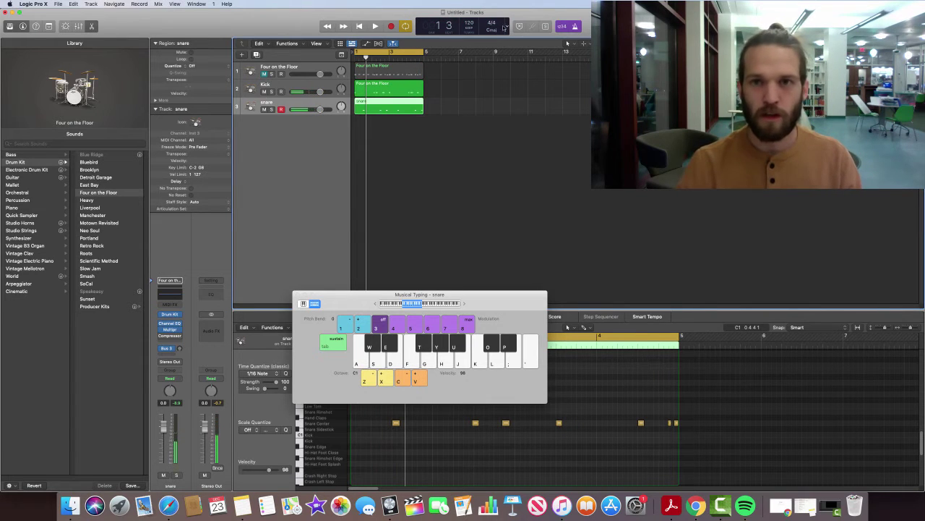
Step: Play back the kick and snare together with Musical Typing closed, and lower the snare track's volume to -3.1 dB
key(space)
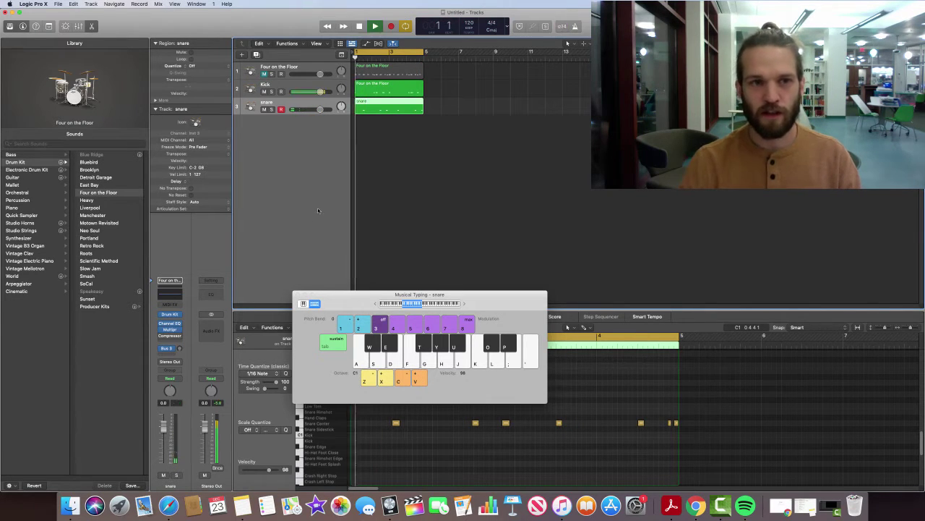
click(296, 294)
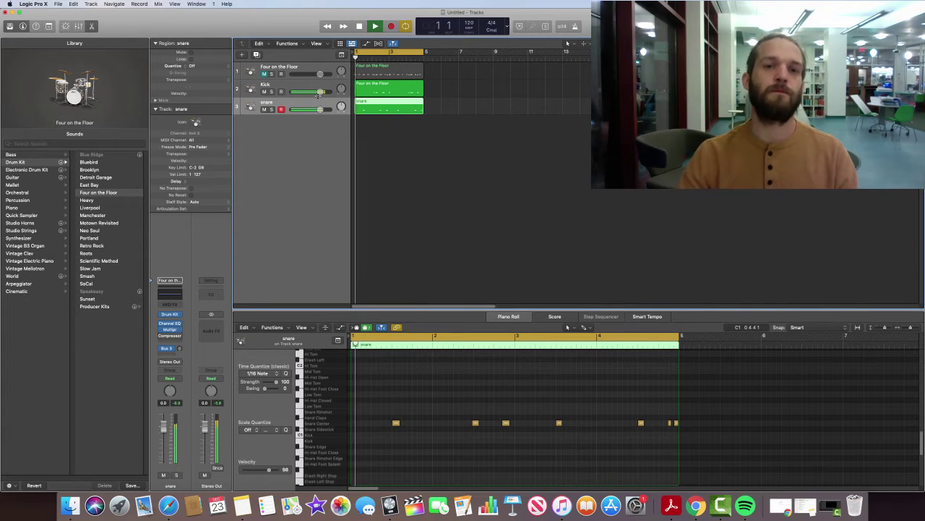
key(space)
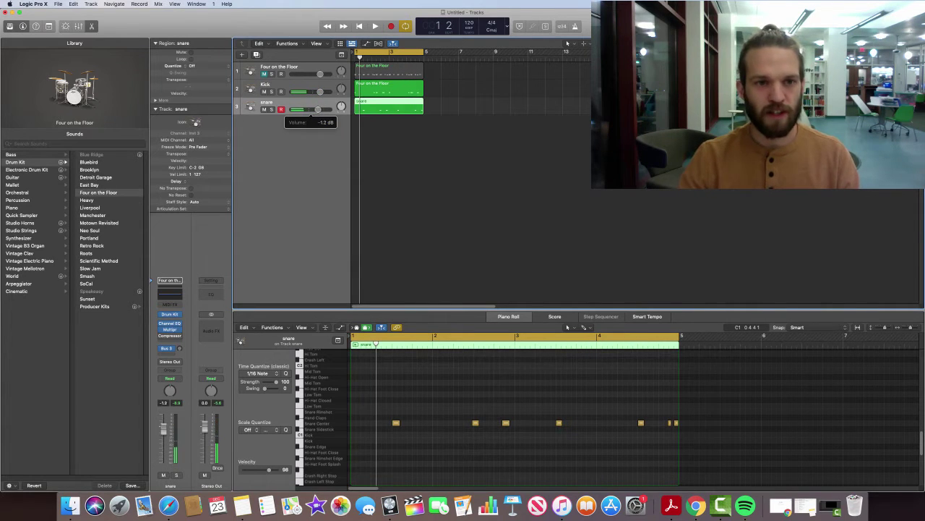
drag(317, 109, 315, 109)
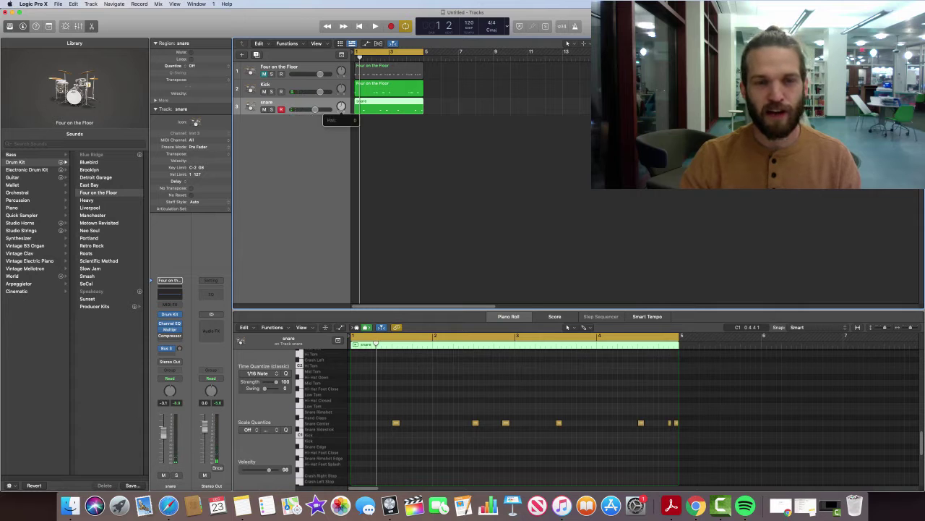
Step: Play back the kick and snare and fine-tune the snare track's volume to -3.5 dB
key(space)
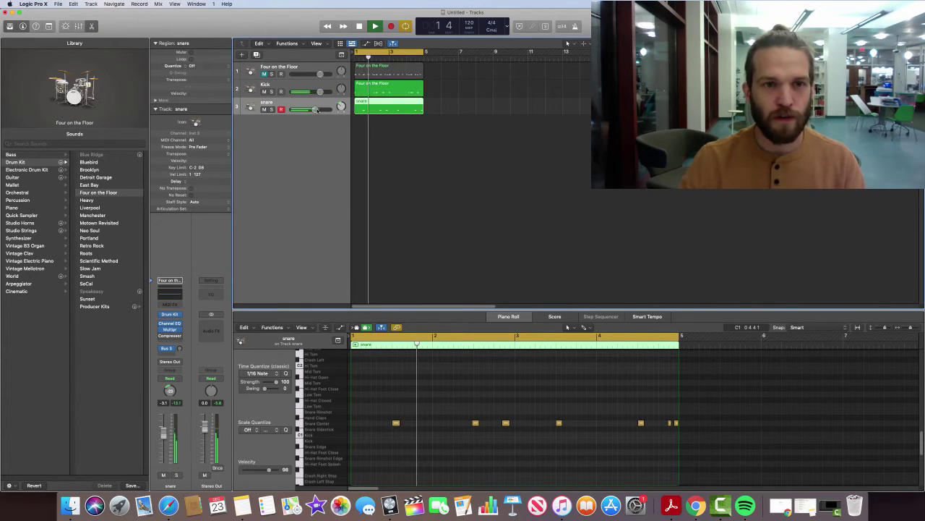
drag(316, 112, 316, 111)
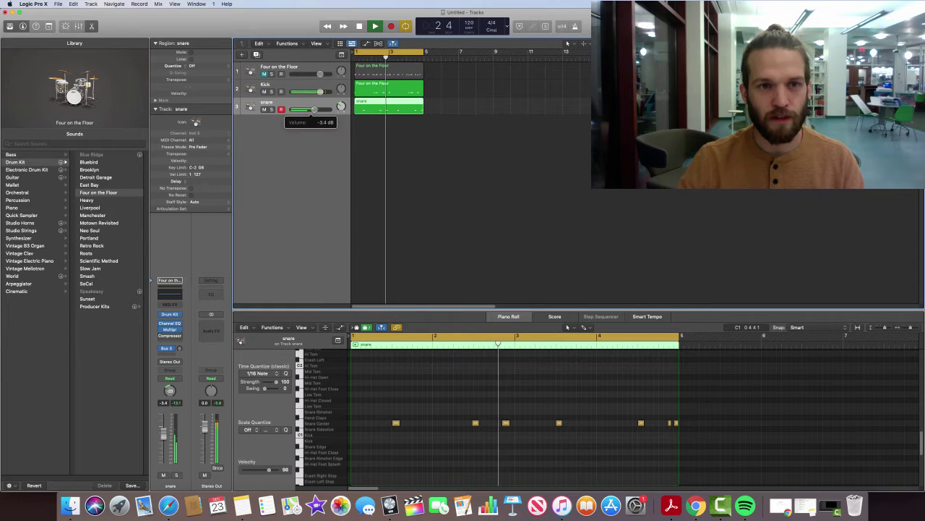
key(space)
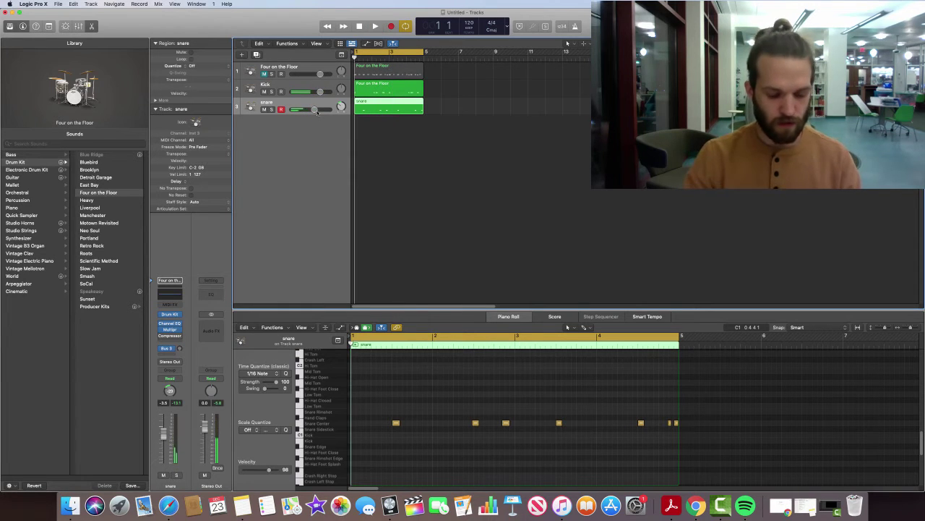
Step: Disarm the snare track, duplicate it as a fourth track and return the new track's pan to center
click(283, 94)
click(281, 102)
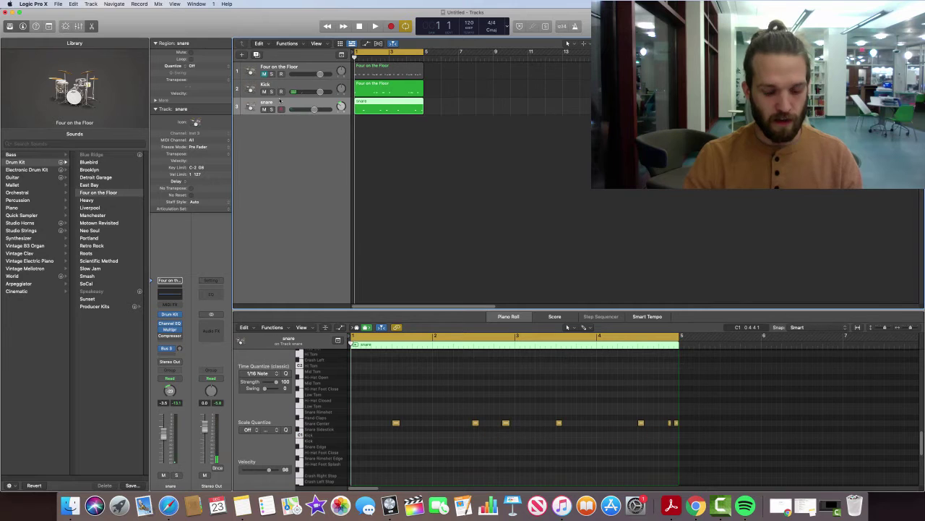
double_click(290, 123)
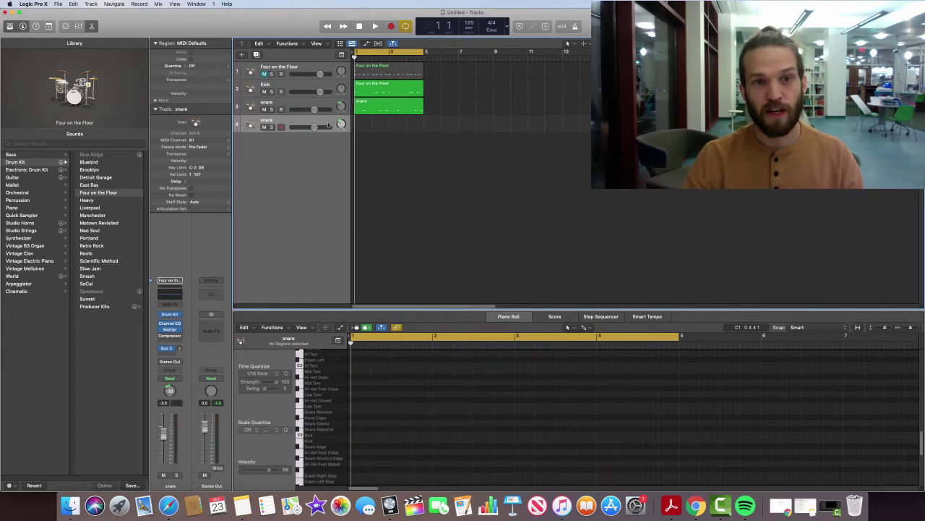
drag(341, 124, 342, 129)
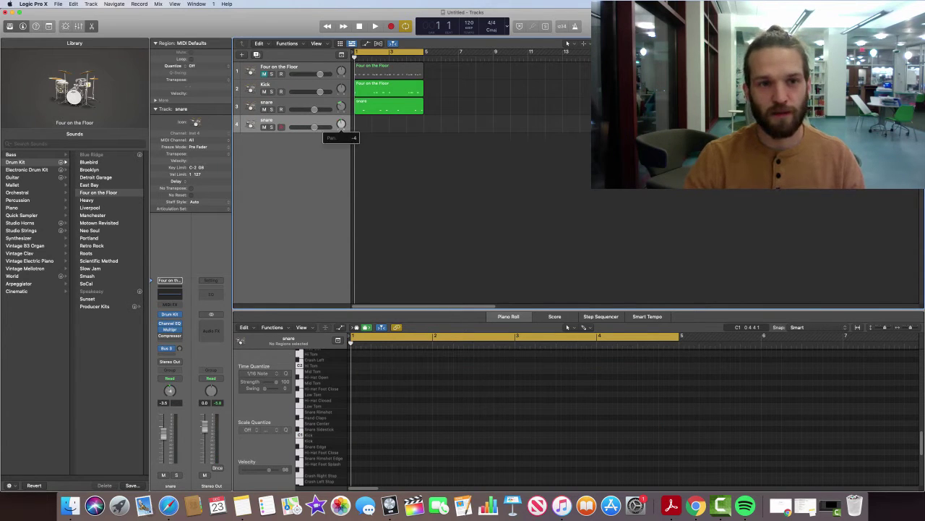
Step: Rename the duplicated fourth track to hi hat
click(285, 86)
double_click(266, 120)
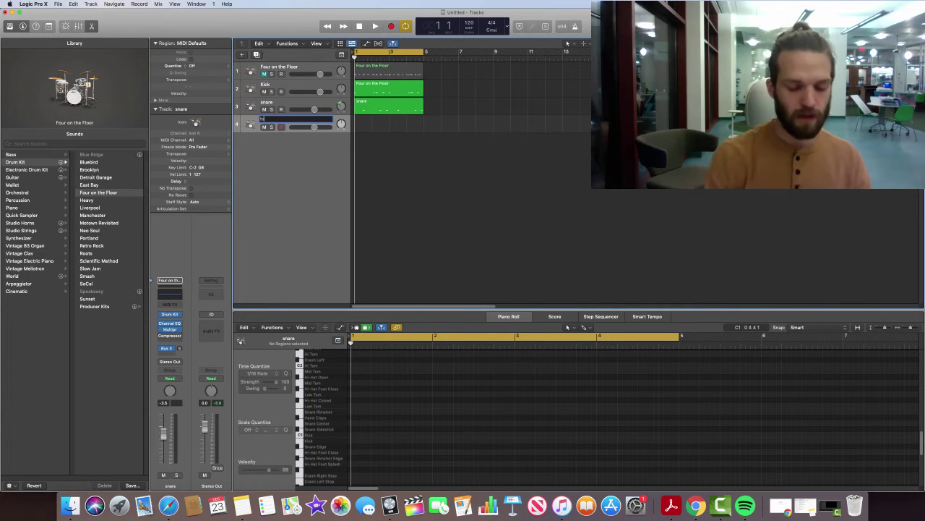
text(hi hat)
key(Return)
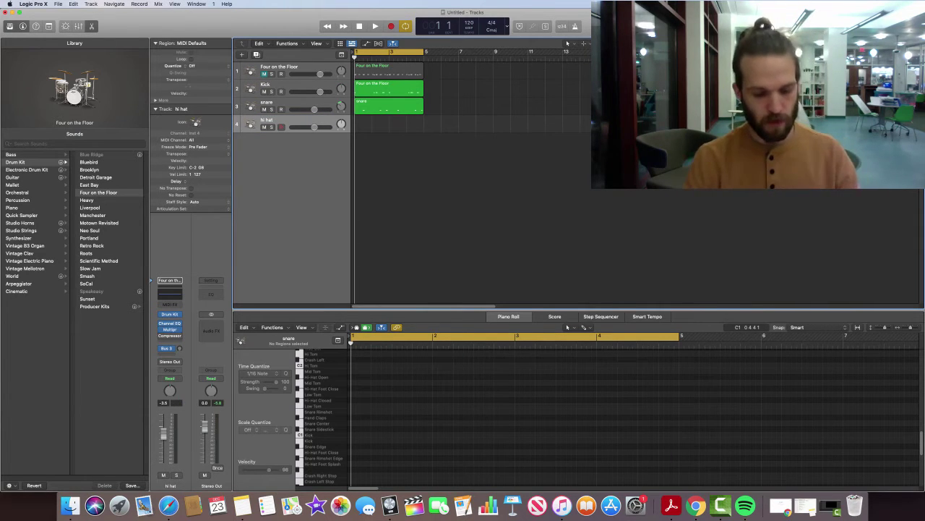
Step: Audition the Four on the Floor kit's hi-hat sounds on the hi hat track with Musical Typing
key(super+k)
key(t)
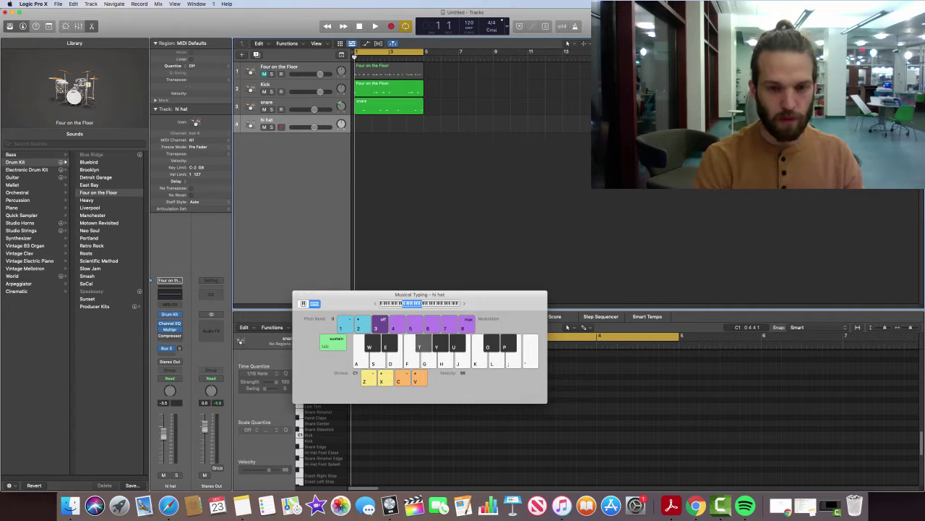
key(t)
key(y)
key(u)
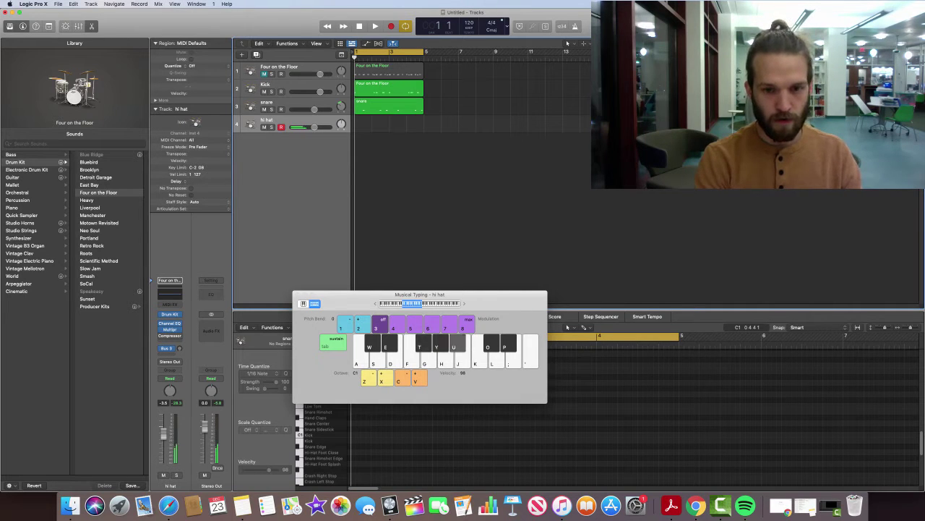
key(y)
key(u)
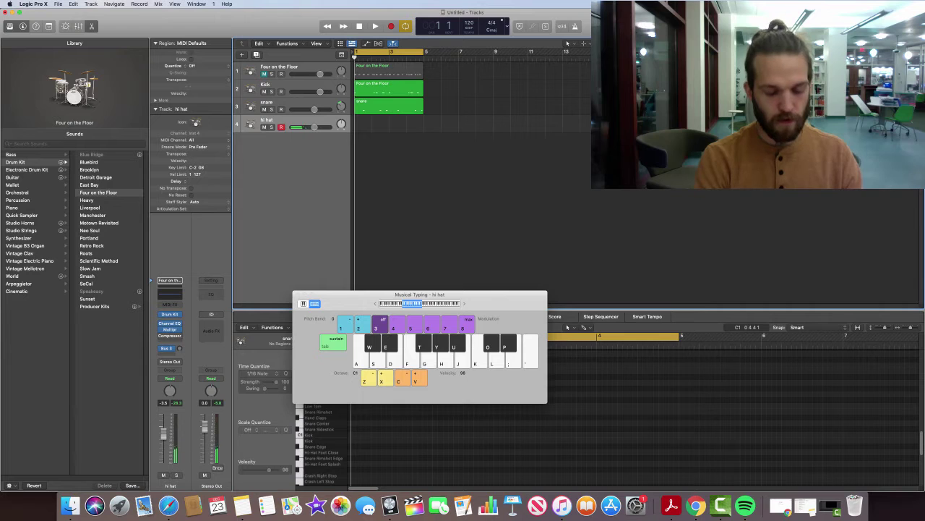
key(y)
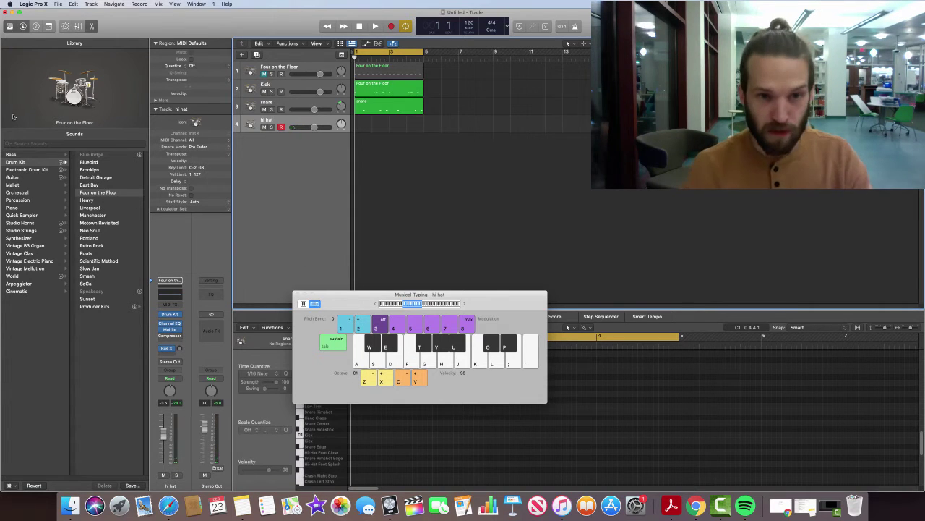
Step: Load the Crate Digger electronic drum kit on the hi hat track
click(84, 223)
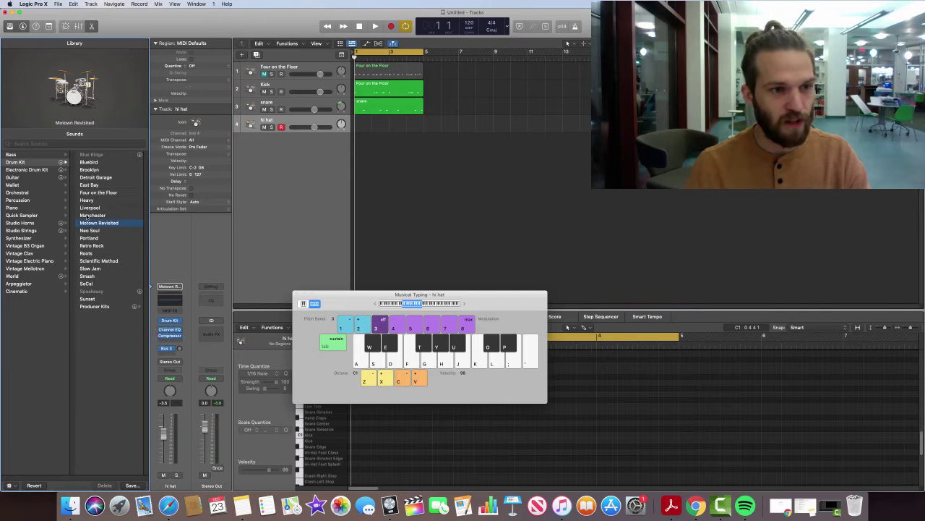
click(26, 169)
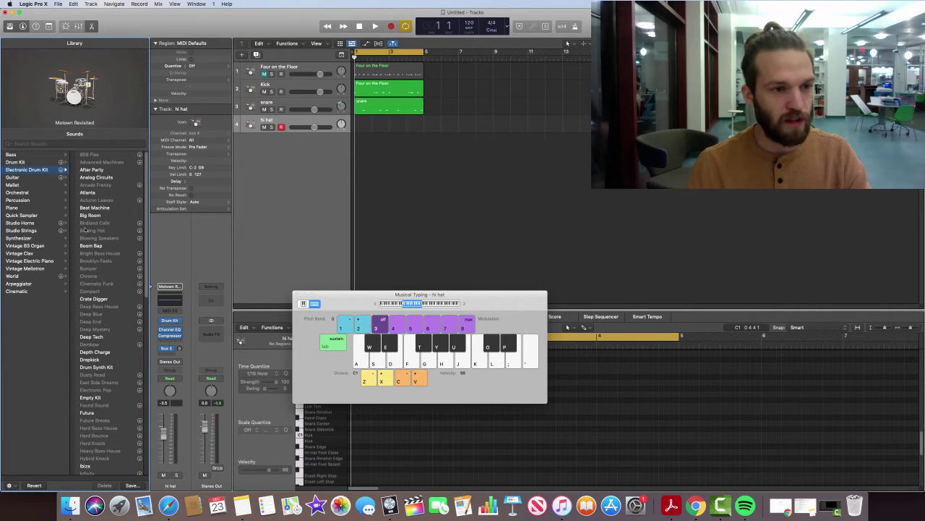
click(94, 299)
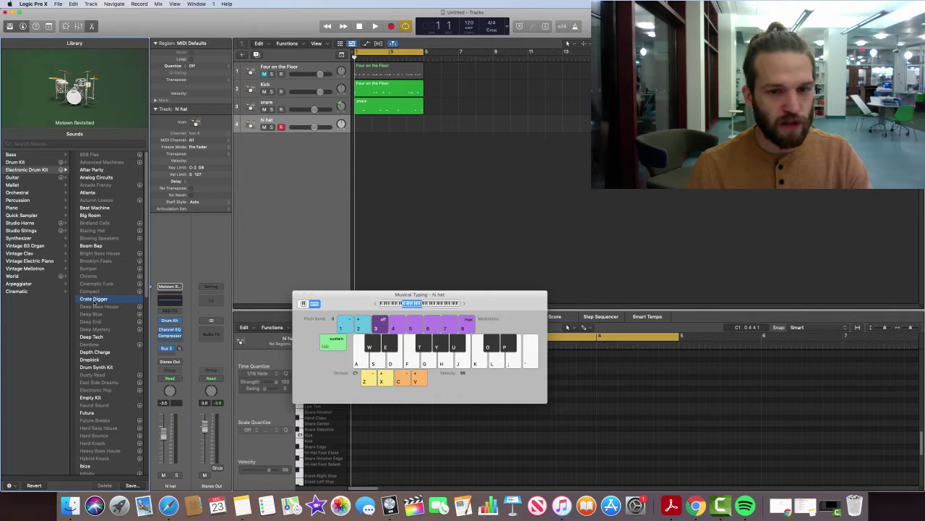
Step: Audition the Crate Digger kit's hi-hat sounds with Musical Typing
key(y)
key(u)
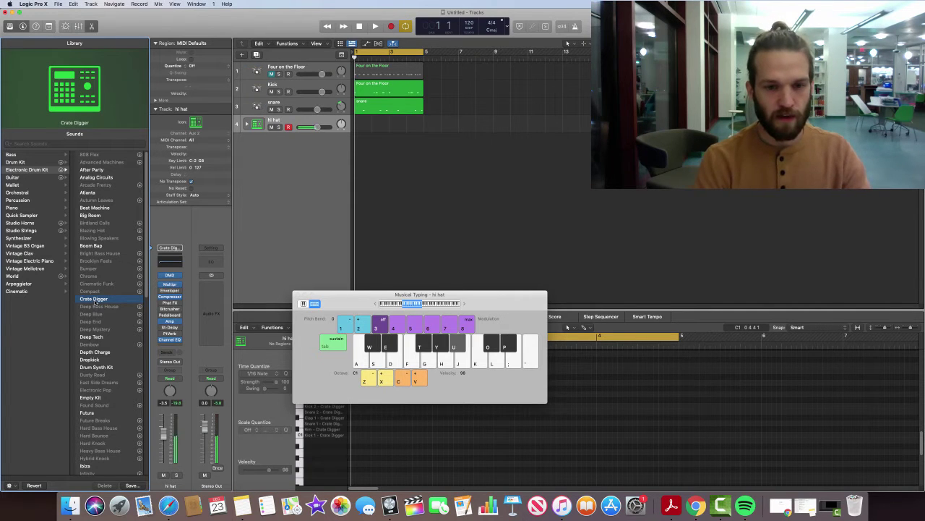
key(t)
key(u)
key(y)
key(u)
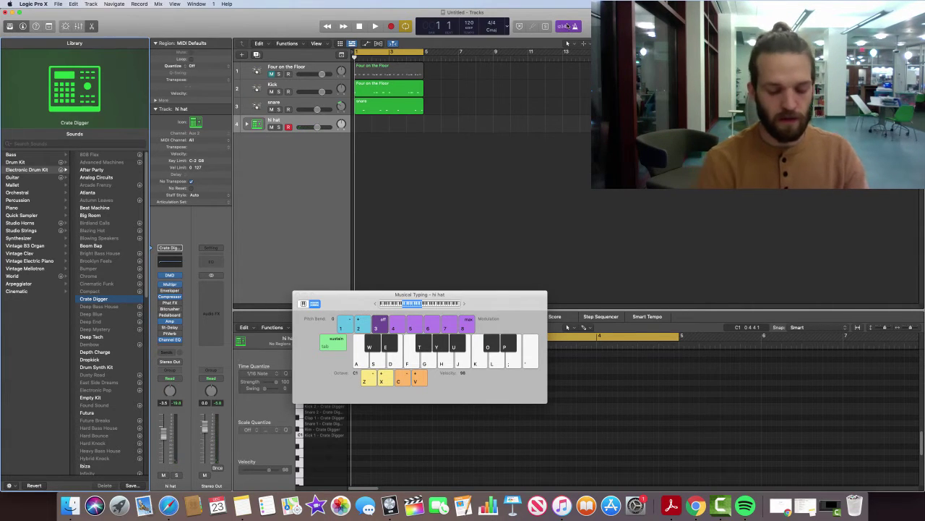
key(t)
key(y)
key(u)
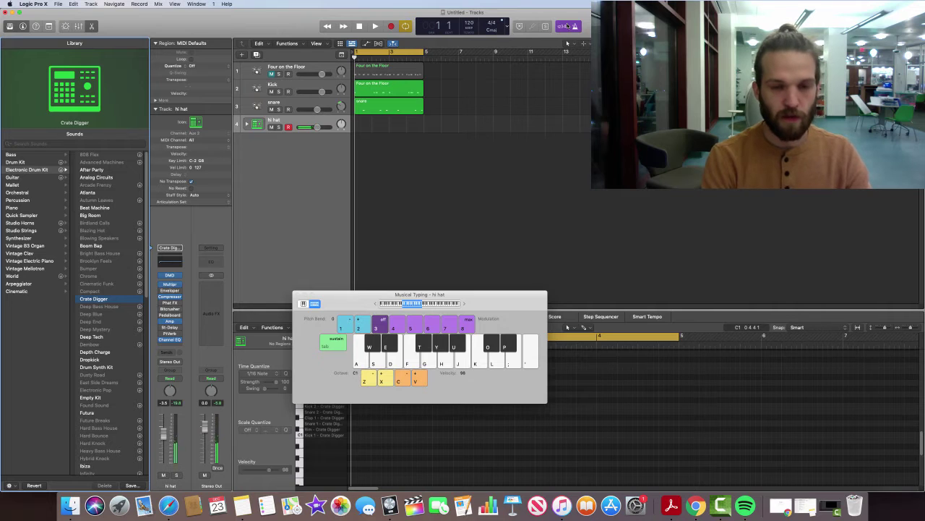
Step: Record a hi-hat pattern mixing two Crate Digger hi-hat sounds over the four-bar cycle on the hi hat track
key(r)
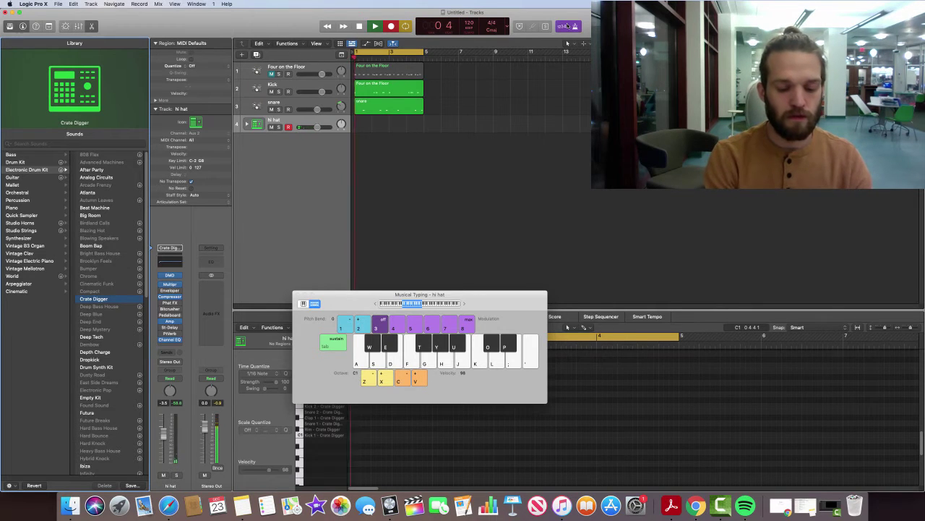
key(u)
key(u)
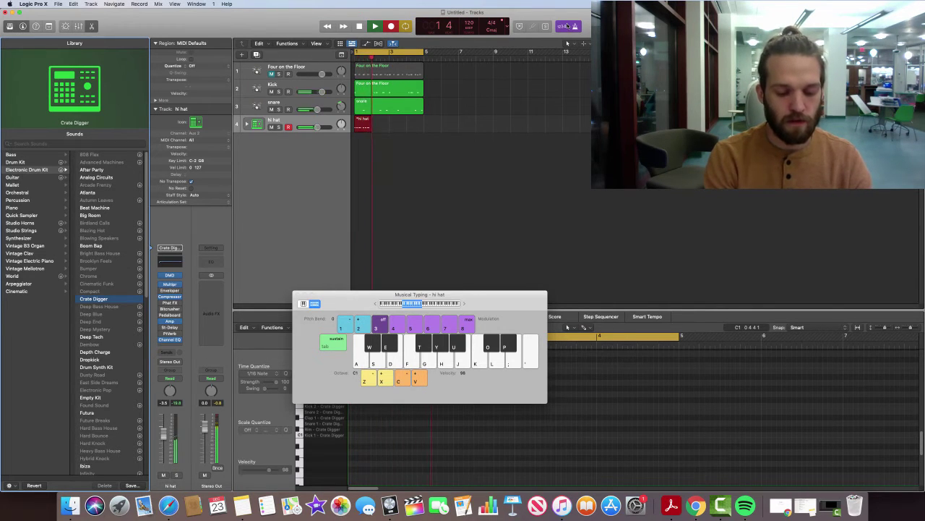
key(u)
key(y)
key(u)
key(y)
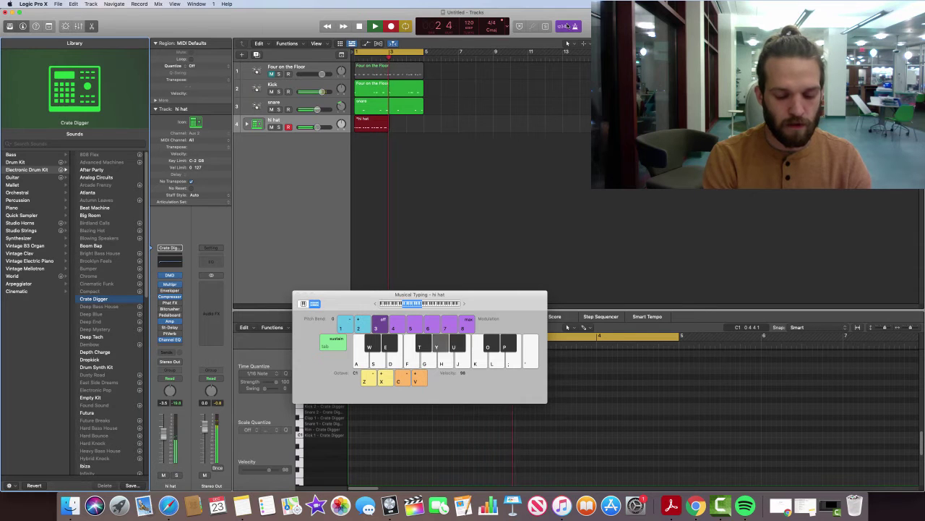
key(y)
key(u)
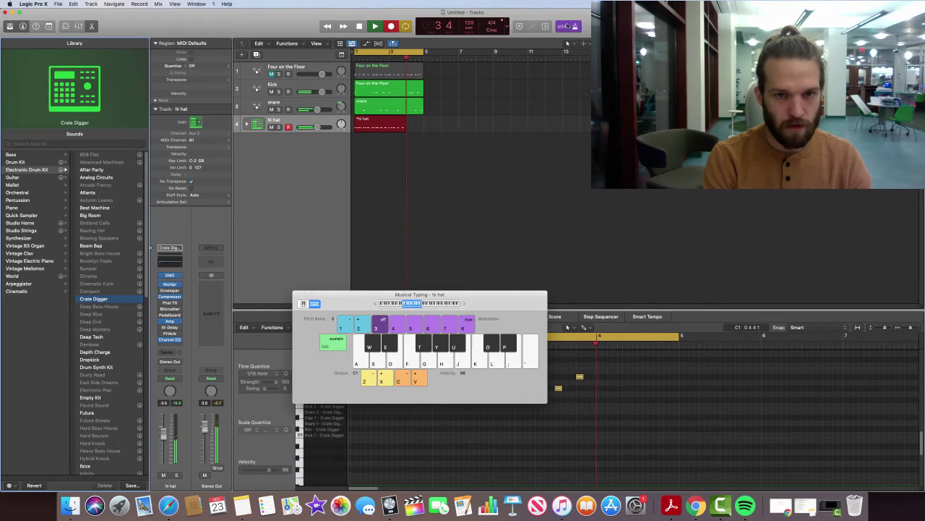
key(y)
key(y)
key(u)
key(y)
key(u)
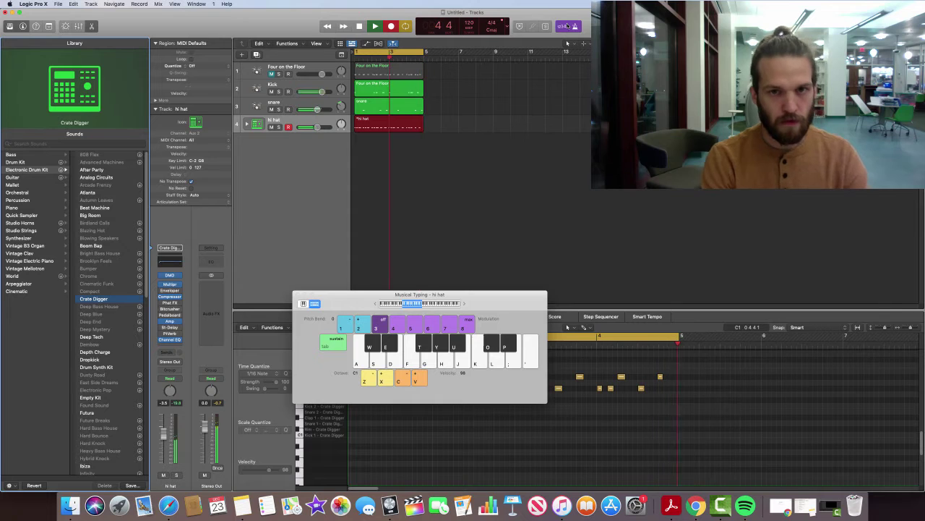
key(space)
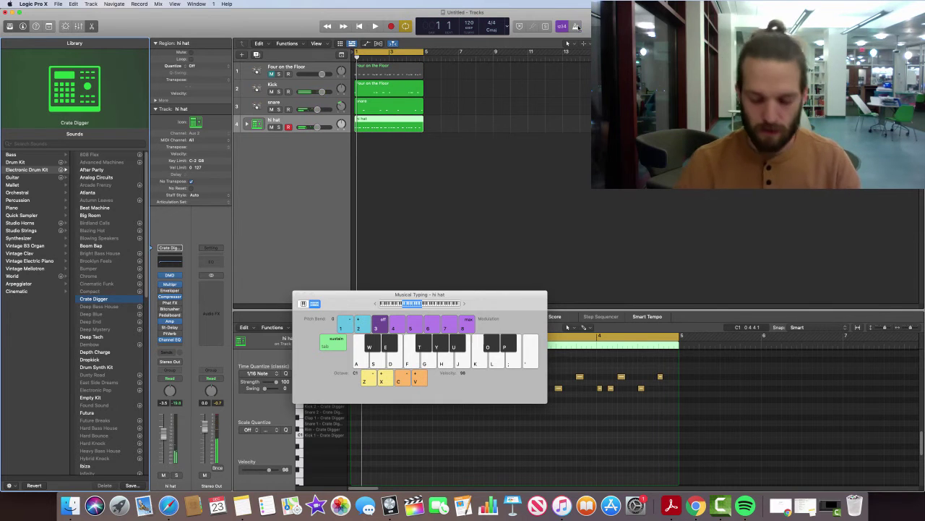
Step: Play back the recorded hi hat together with the kick and snare through the four-bar cycle
key(space)
key(y)
key(u)
key(y)
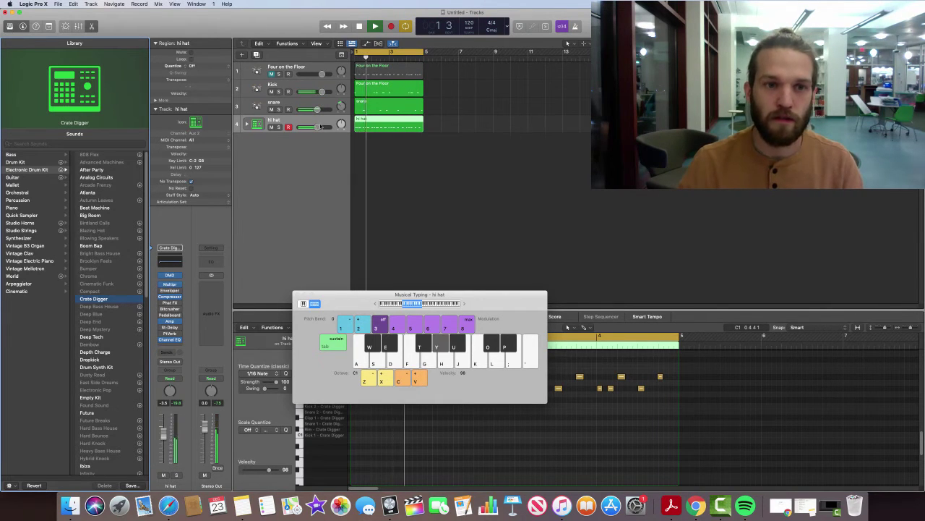
key(u)
key(y)
key(u)
key(y)
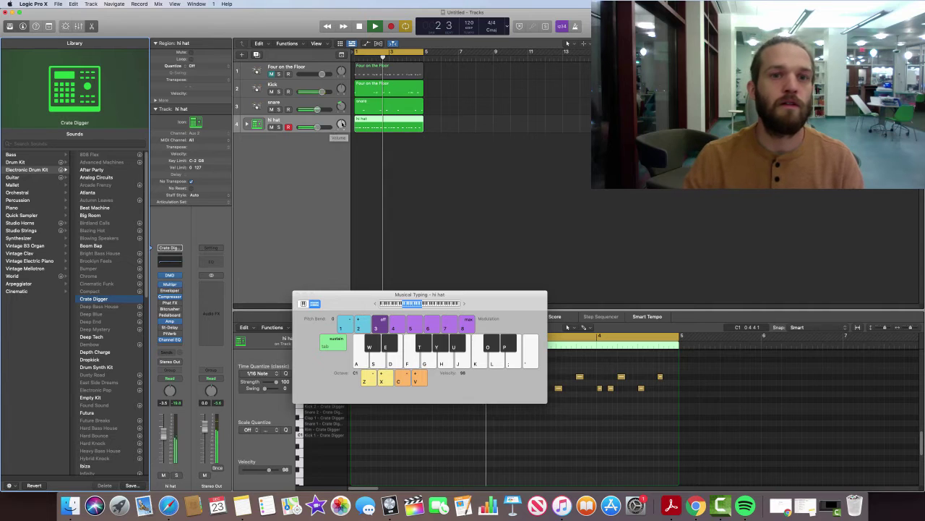
key(u)
key(y)
key(u)
key(y)
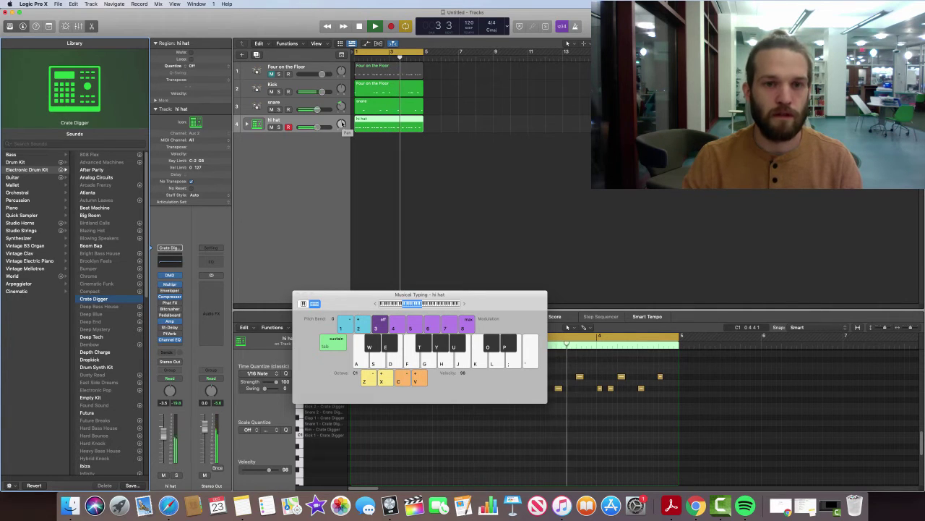
key(u)
key(y)
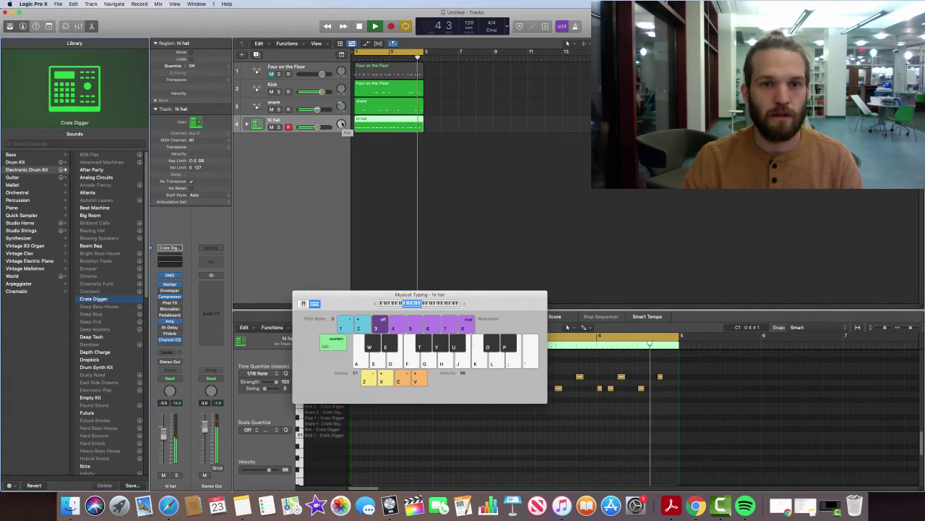
key(space)
Step: Pan the hi hat track off-center, raise its volume to -1.4 dB and play the beat from the start
drag(342, 124, 346, 106)
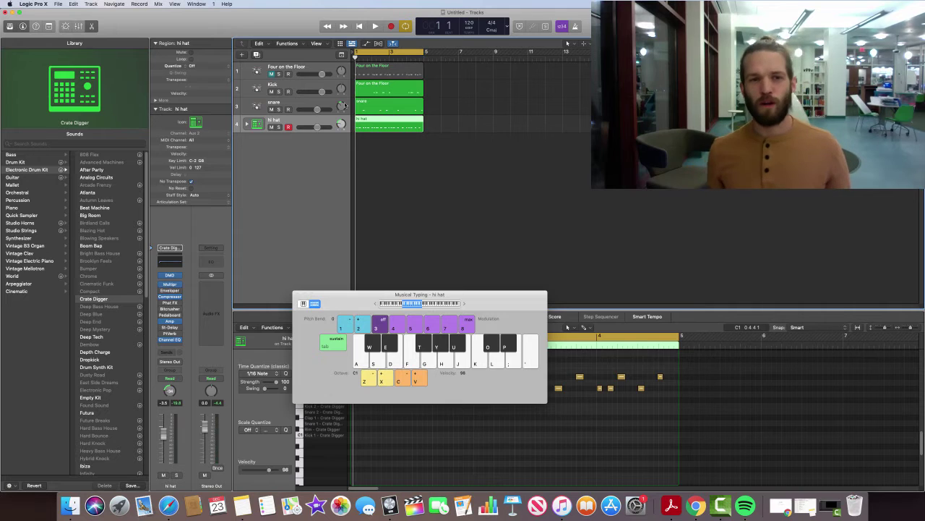
drag(316, 127, 323, 130)
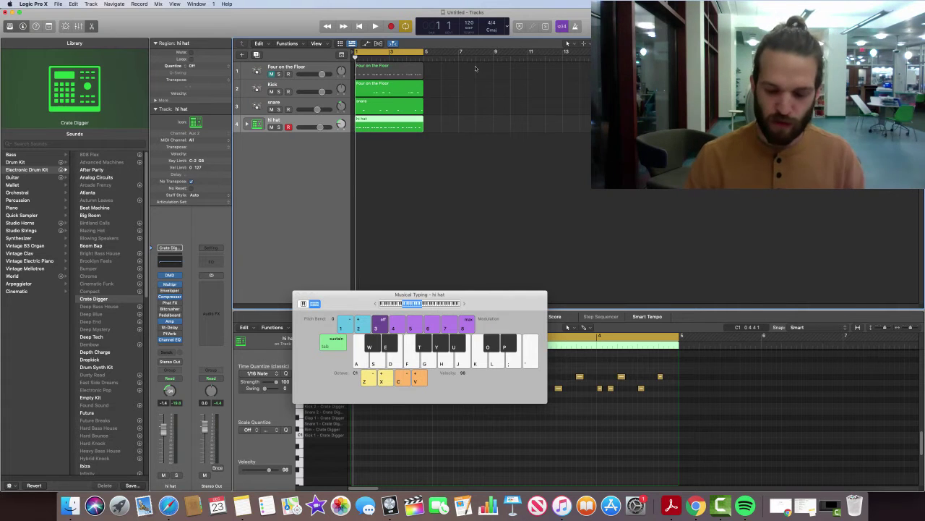
key(Return)
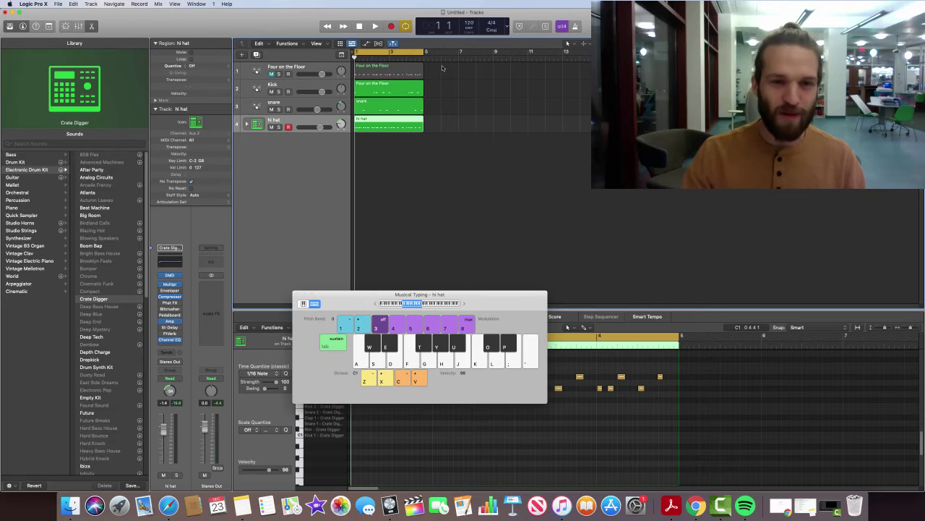
key(space)
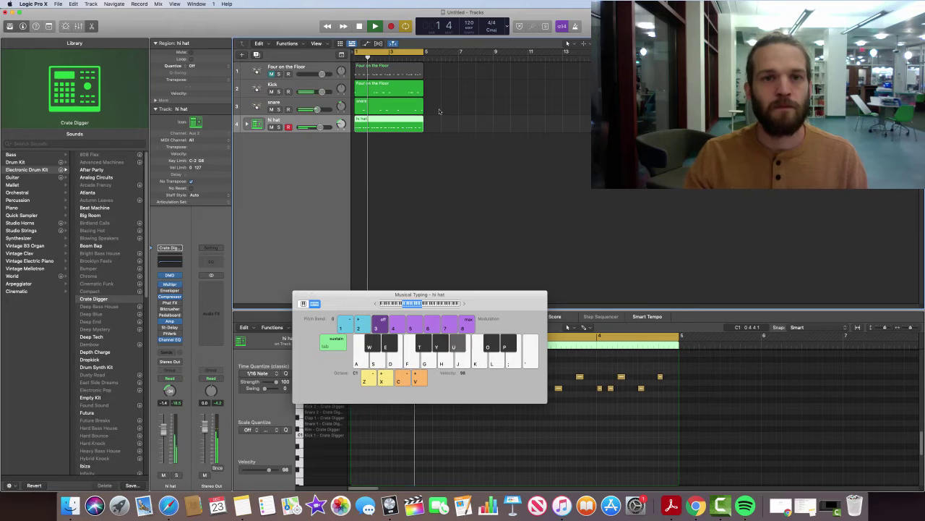
key(space)
drag(436, 128, 366, 84)
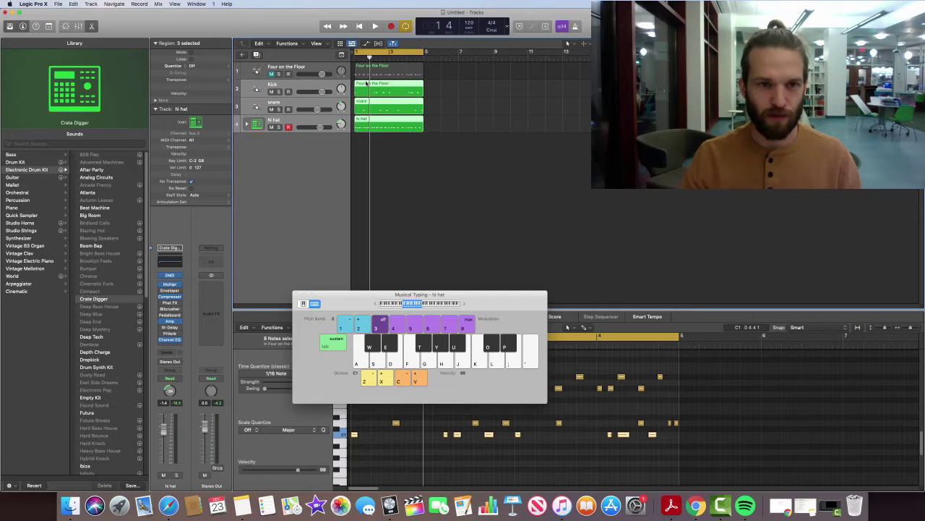
click(365, 85)
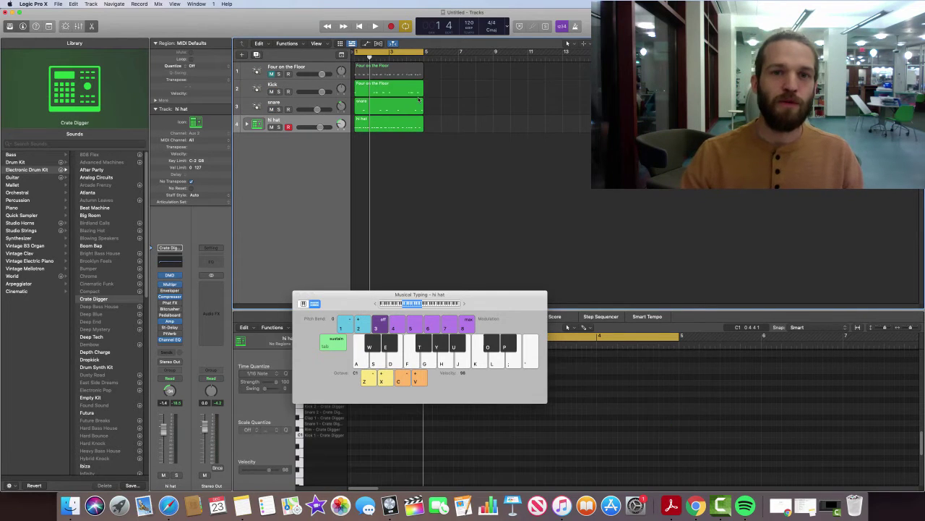
click(442, 131)
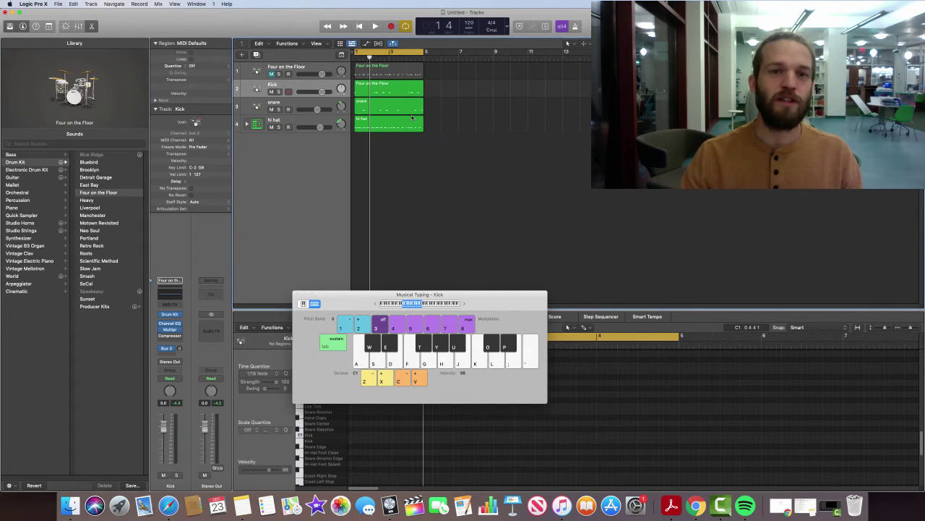
Step: Copy the kick, snare and hi hat regions along their tracks up to bar 17 and turn off the cycle
drag(412, 118, 374, 85)
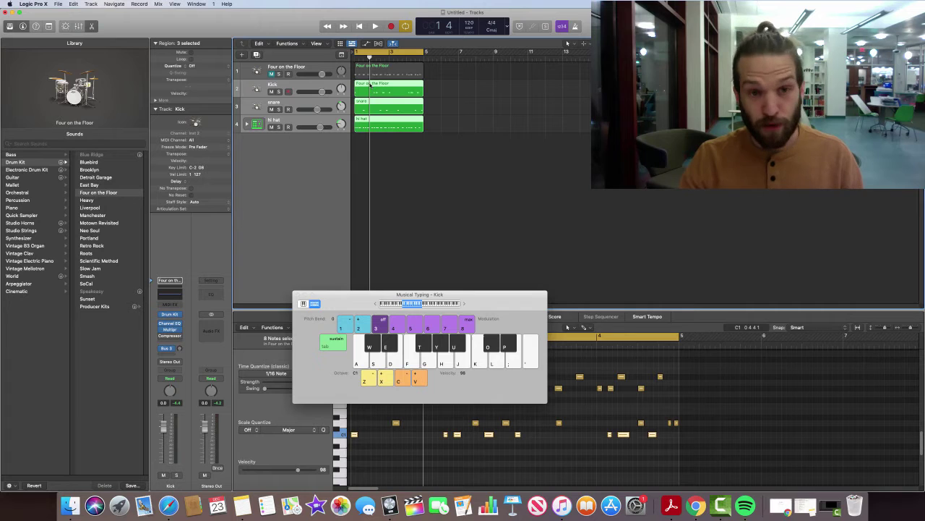
drag(370, 84, 439, 89)
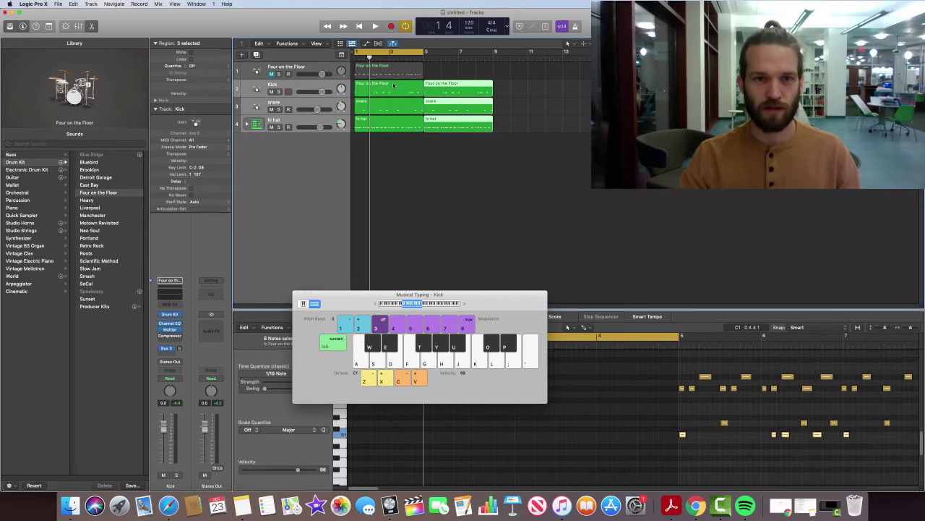
click(411, 53)
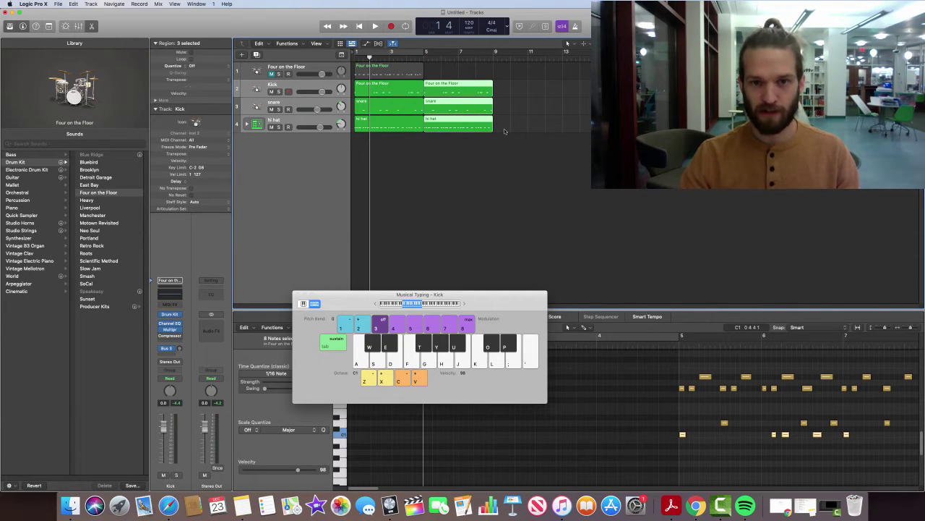
drag(499, 140, 528, 90)
click(558, 159)
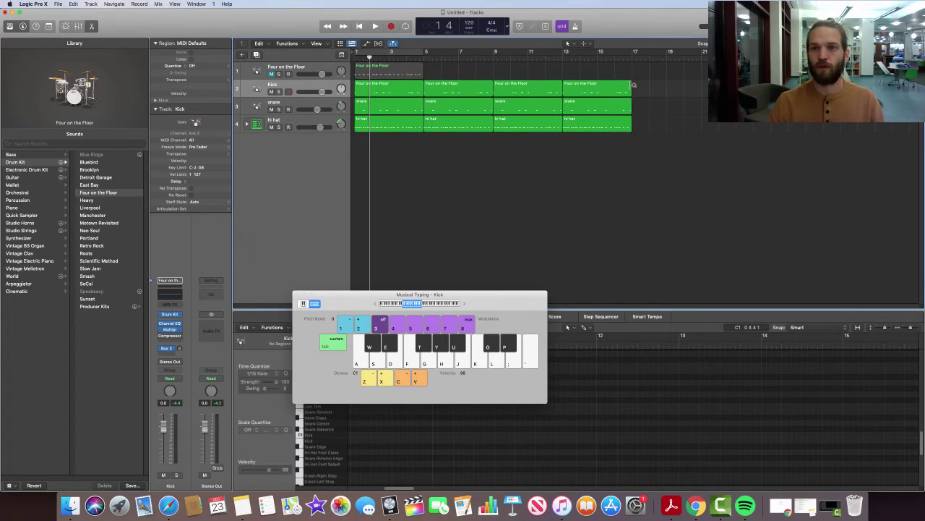
Step: Try extending the last kick region to bar 21, inspect its notes and restore its end to bar 17
drag(632, 83, 687, 90)
double_click(687, 90)
double_click(678, 90)
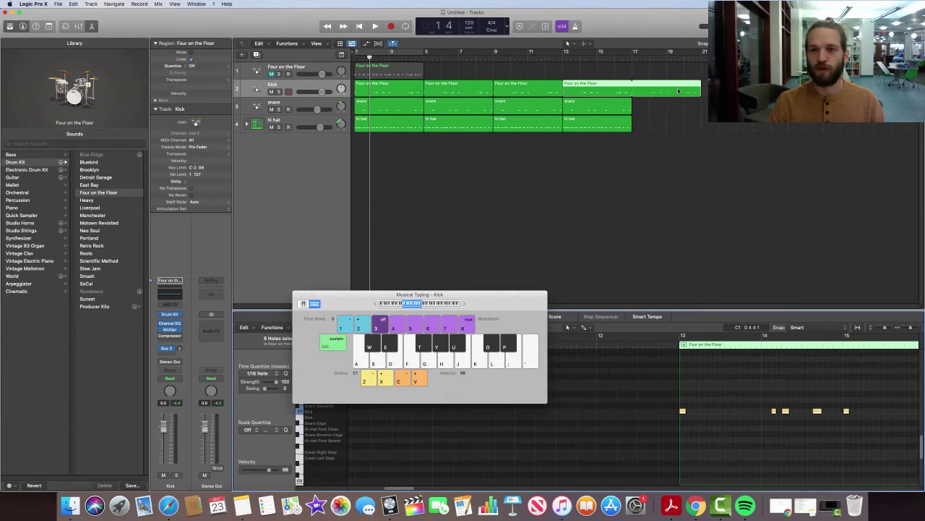
click(775, 410)
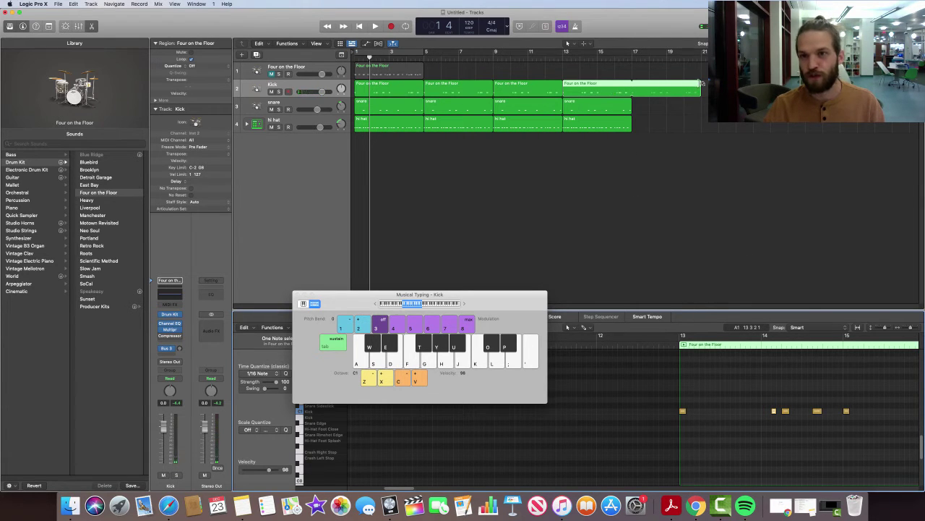
drag(701, 83, 632, 84)
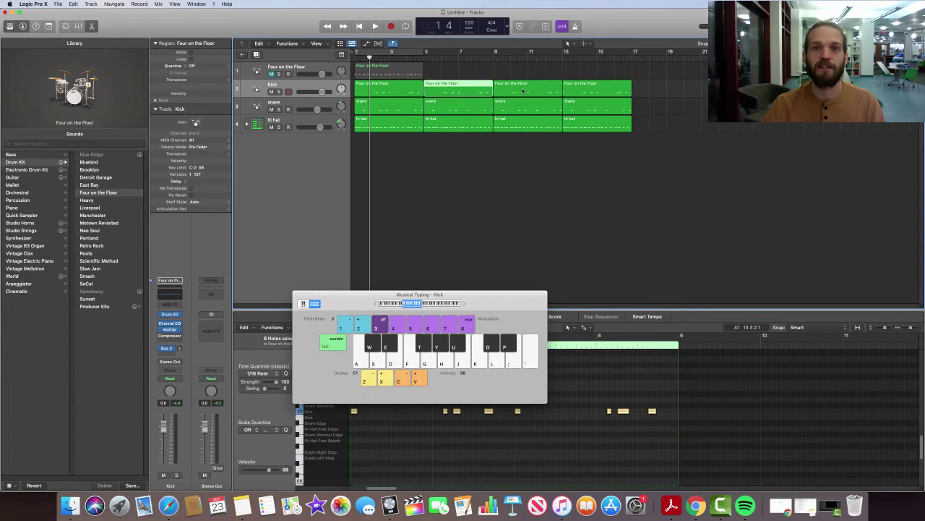
Step: Close Musical Typing and delete the first kick note of bar 14 in the last kick region
click(553, 93)
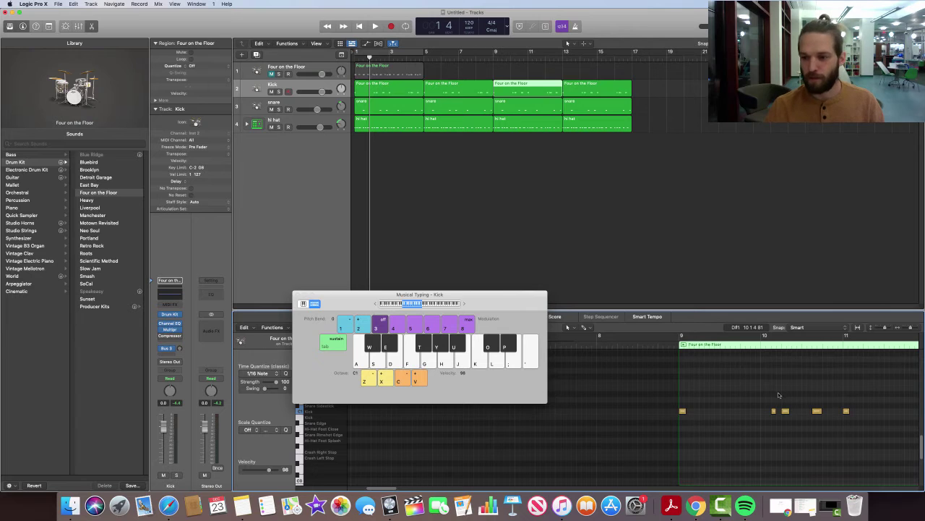
click(785, 411)
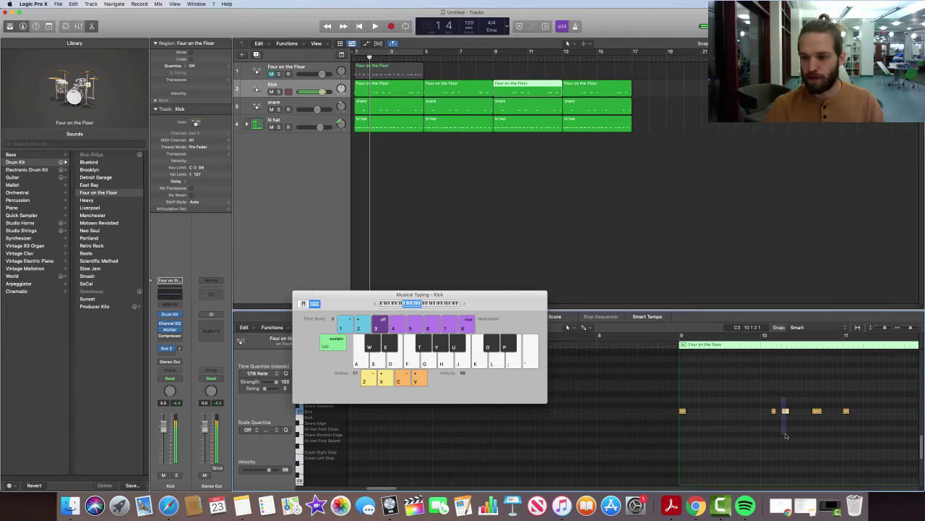
click(580, 84)
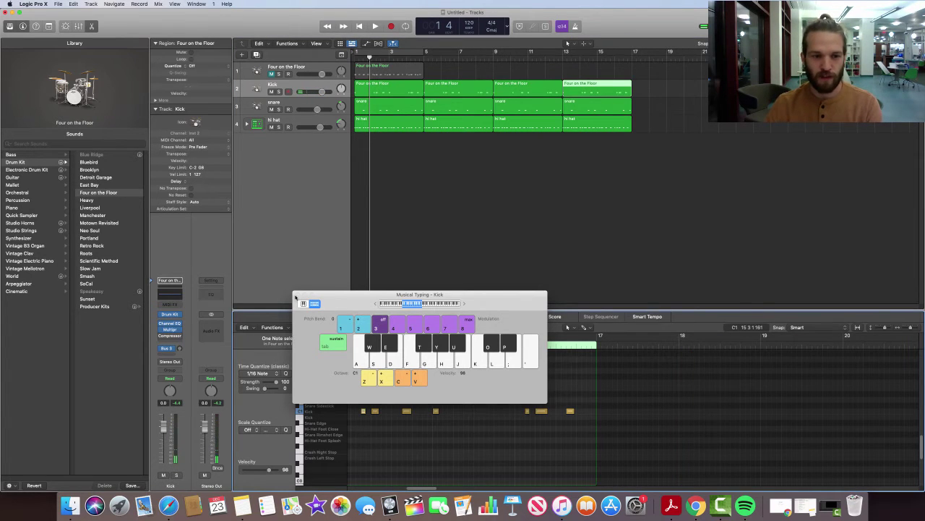
click(296, 295)
click(375, 411)
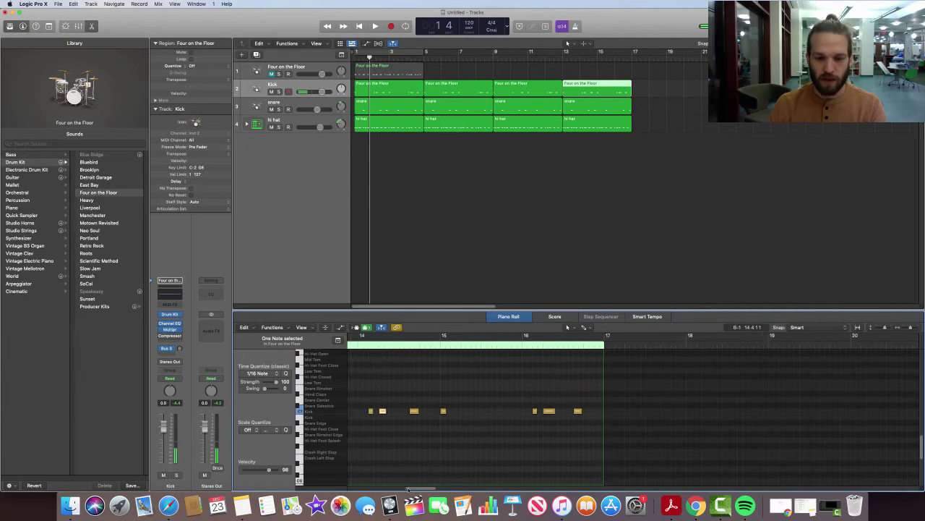
scroll(454, 454, left, 5)
drag(613, 398, 612, 417)
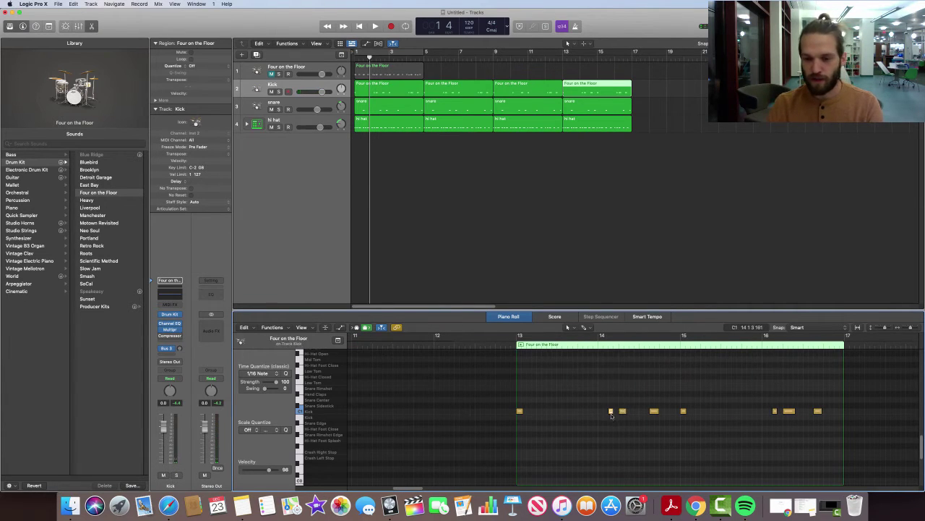
key(Delete)
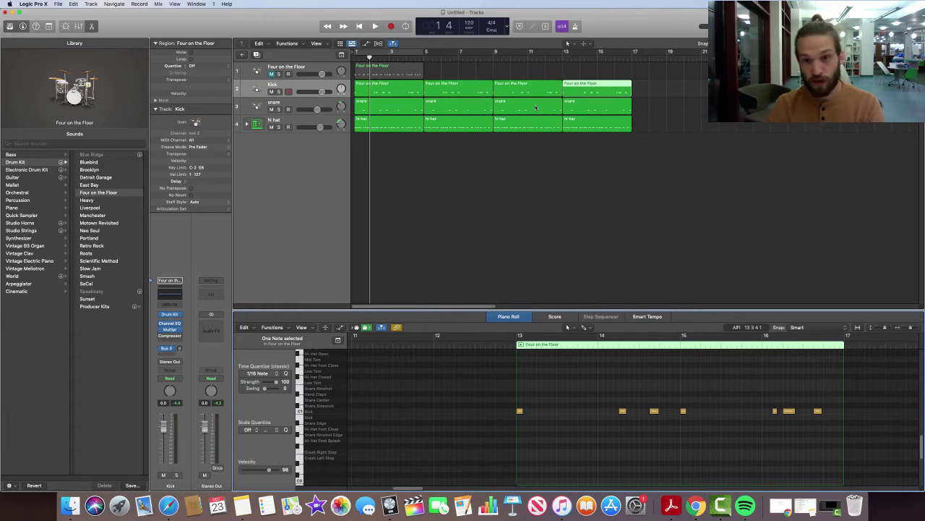
Step: Play the extended beat from the start, return to bar 1 and show the hi hat track's notes
key(space)
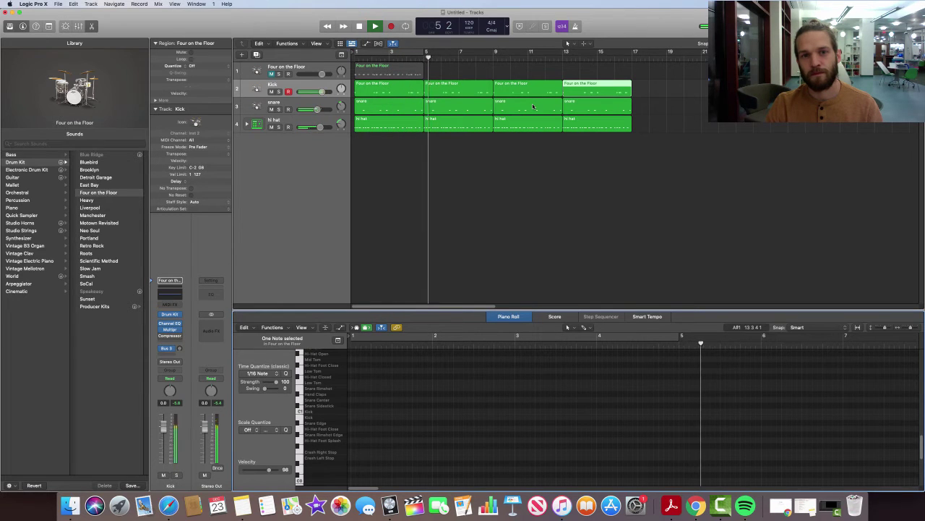
key(space)
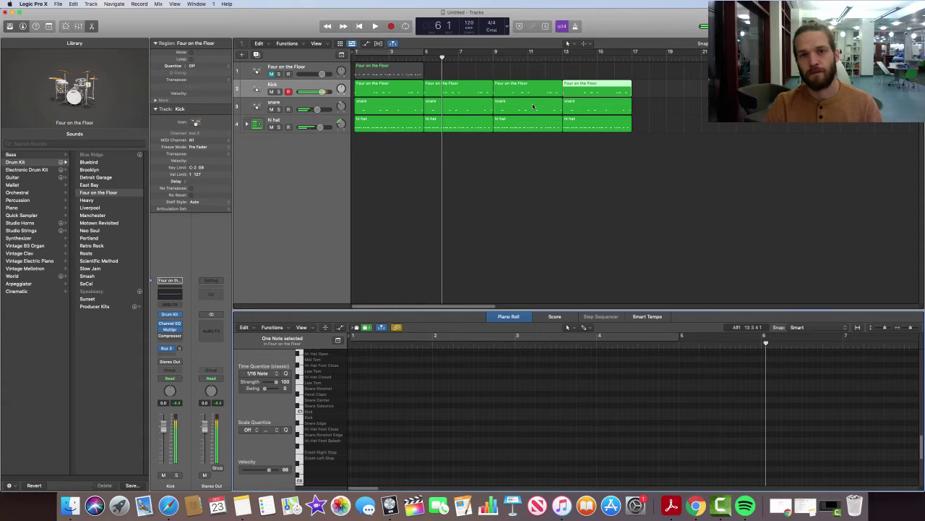
key(Return)
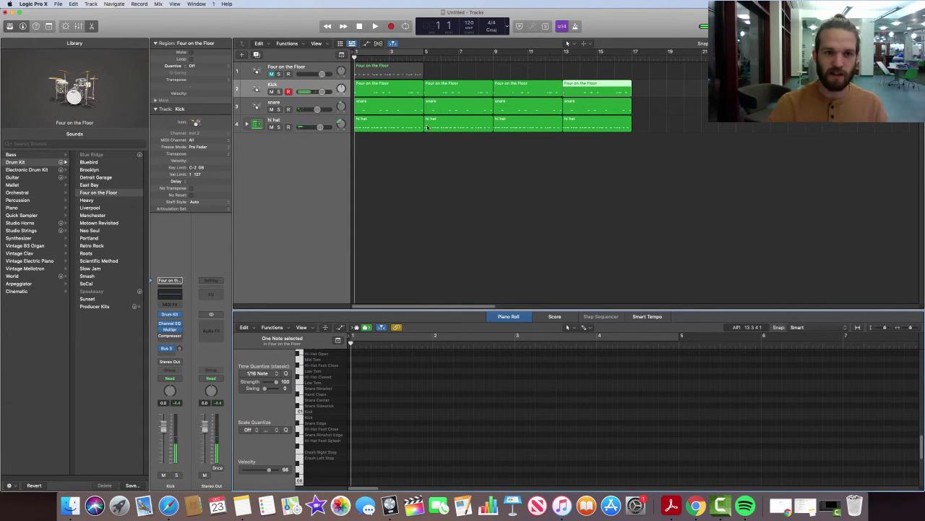
click(280, 107)
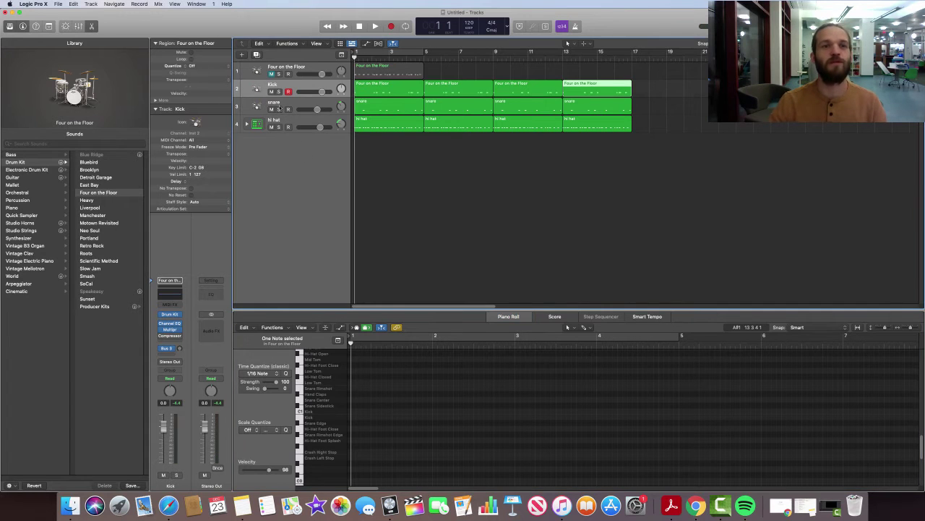
click(276, 103)
click(278, 120)
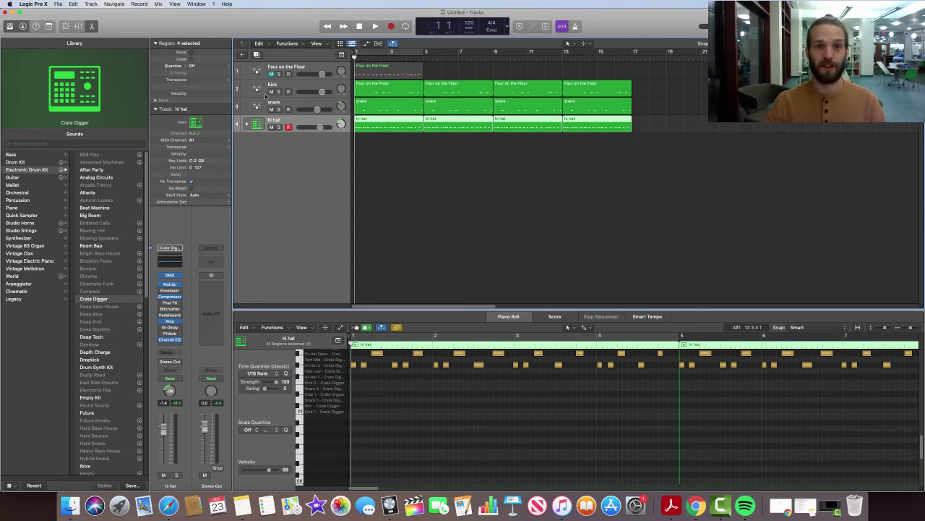
Step: Start a new project without saving the current one and create one audio track with Input 1 and Output 1 + 2
click(62, 3)
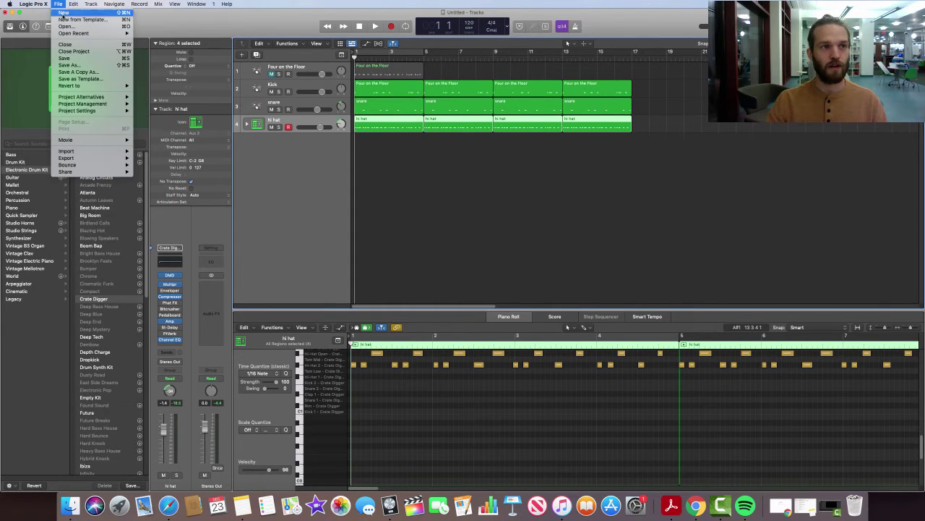
click(72, 19)
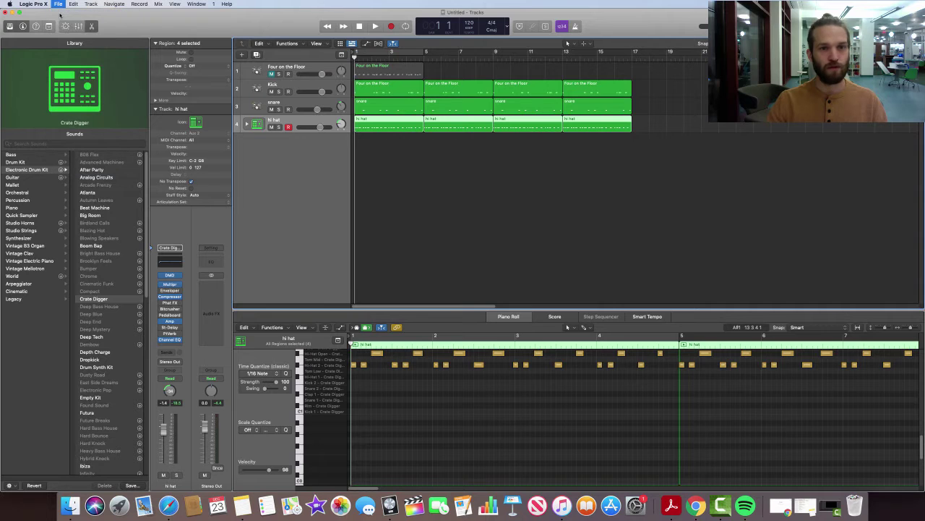
click(519, 161)
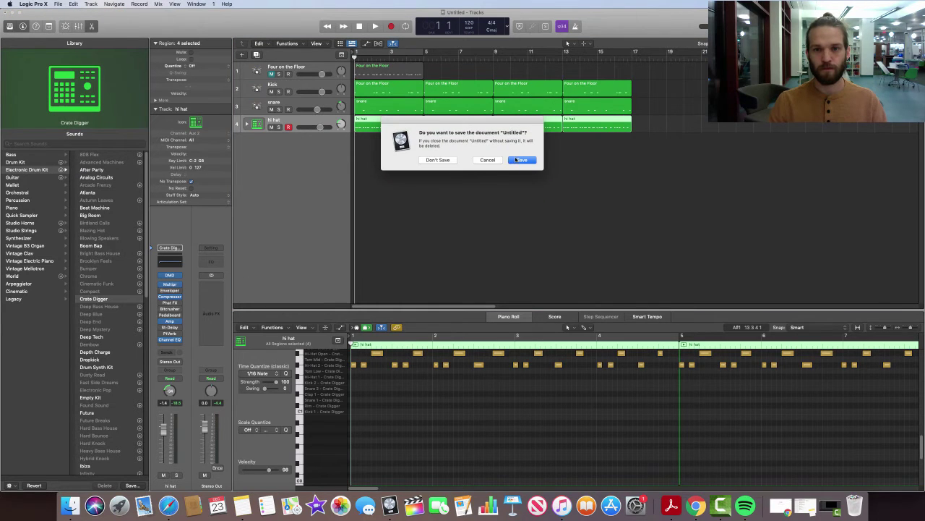
click(431, 161)
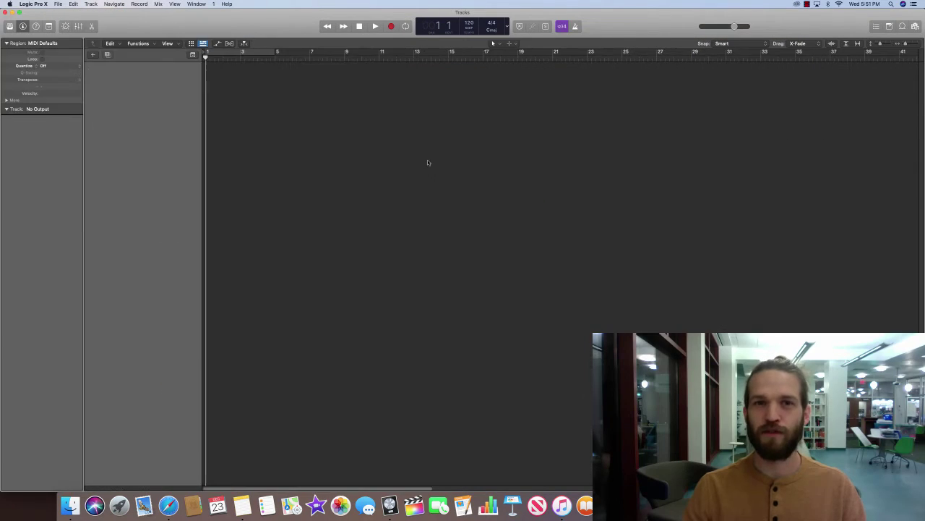
click(463, 34)
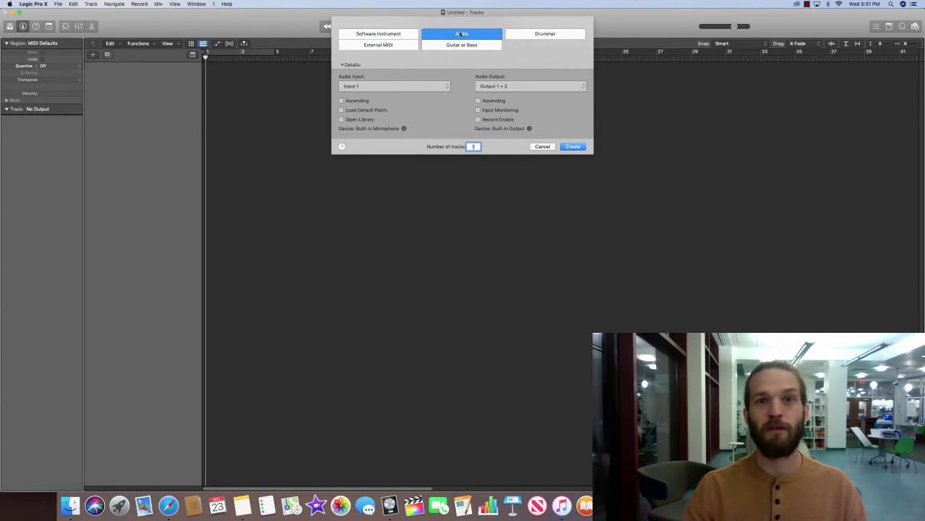
click(579, 147)
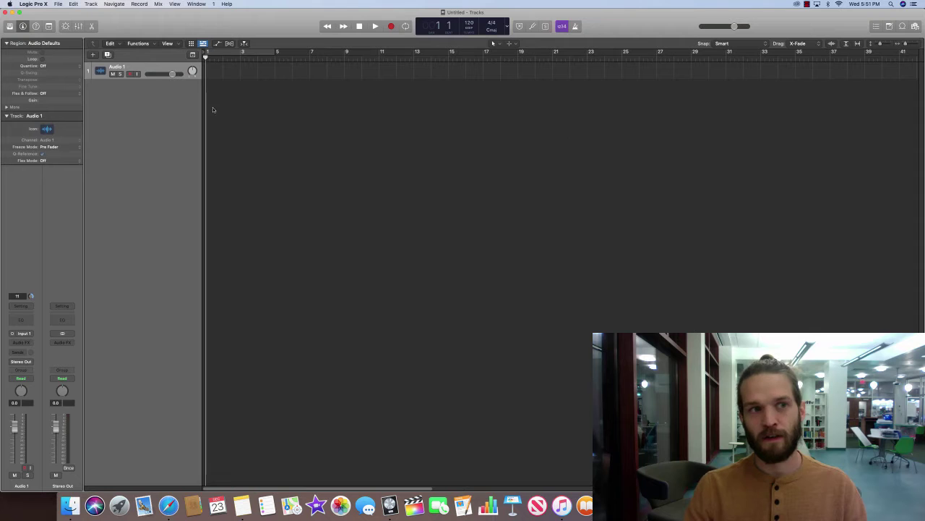
Step: Examine the Apple Loops library, the project's audio file commands and the iTunes media library as sources of sounds
click(905, 27)
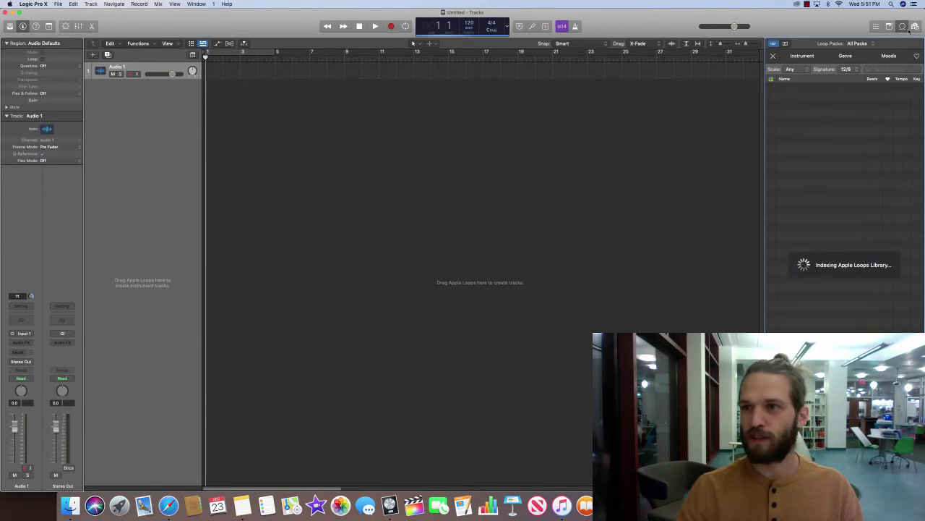
click(916, 26)
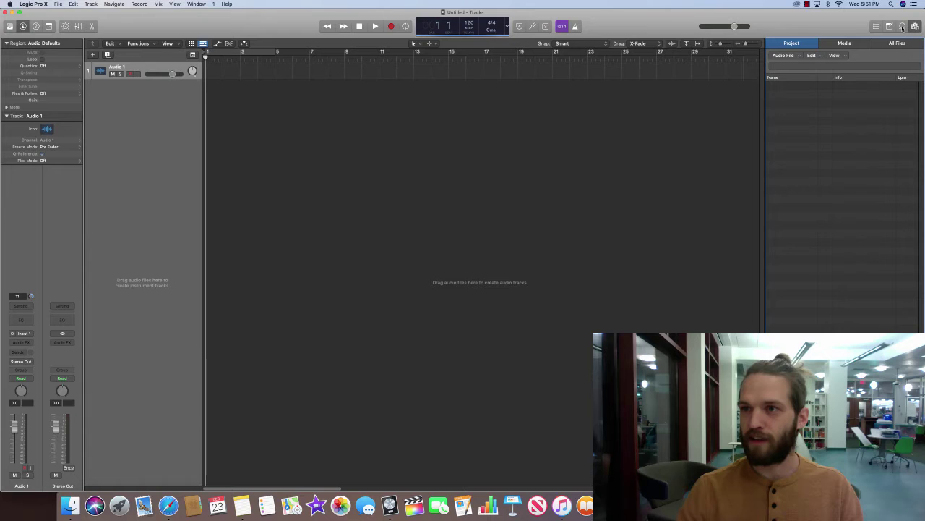
click(782, 57)
click(783, 57)
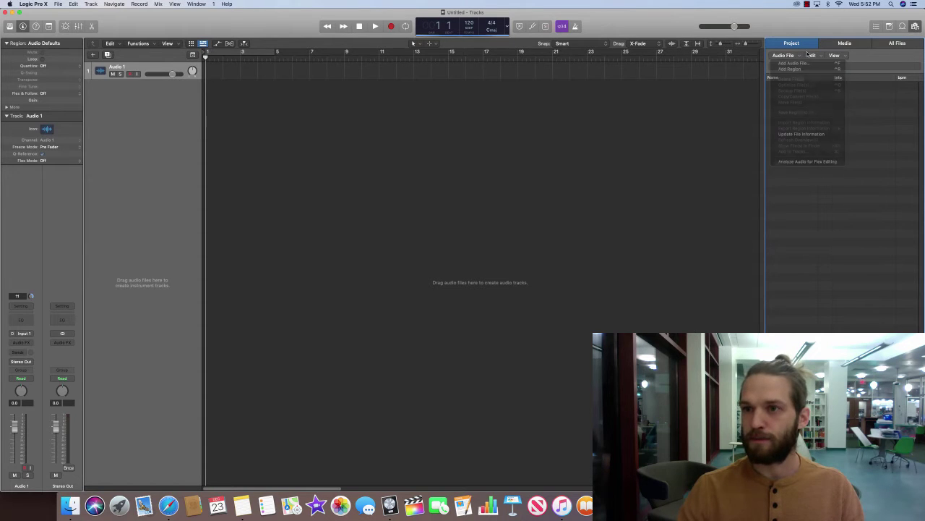
click(902, 26)
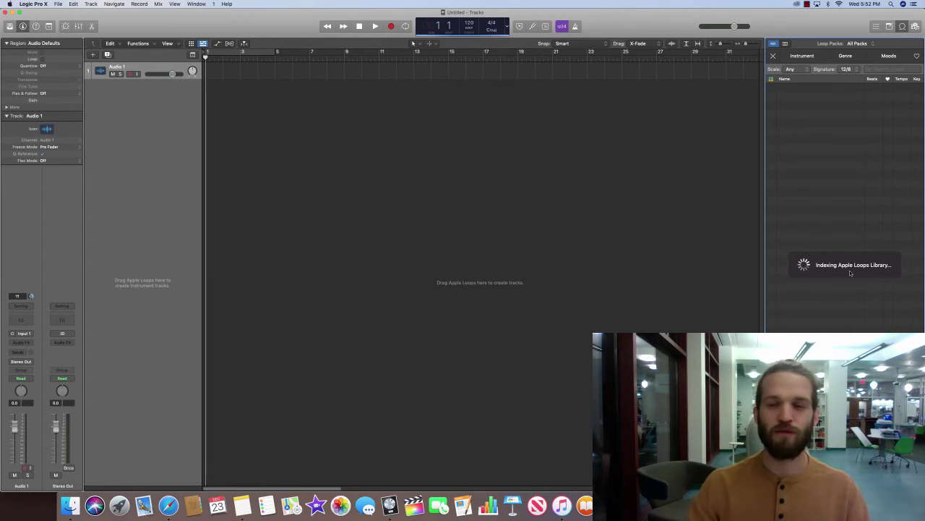
click(915, 26)
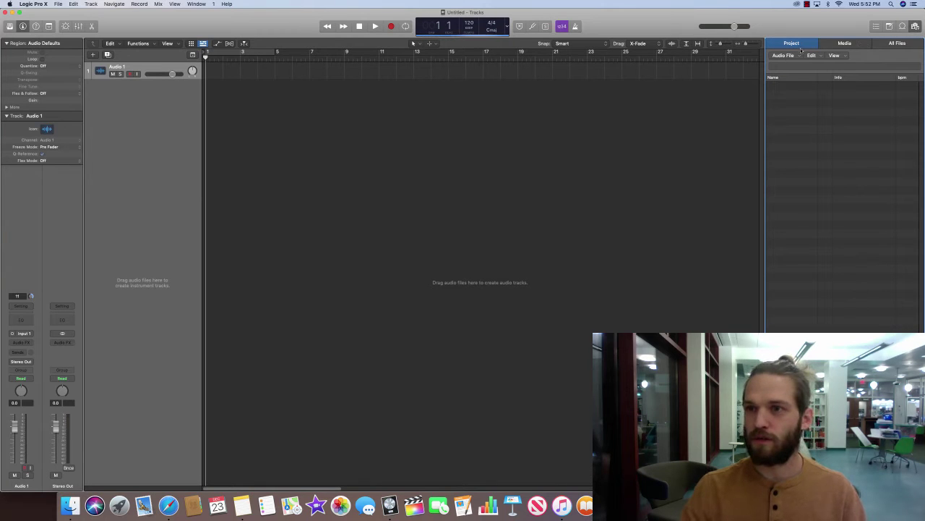
click(845, 44)
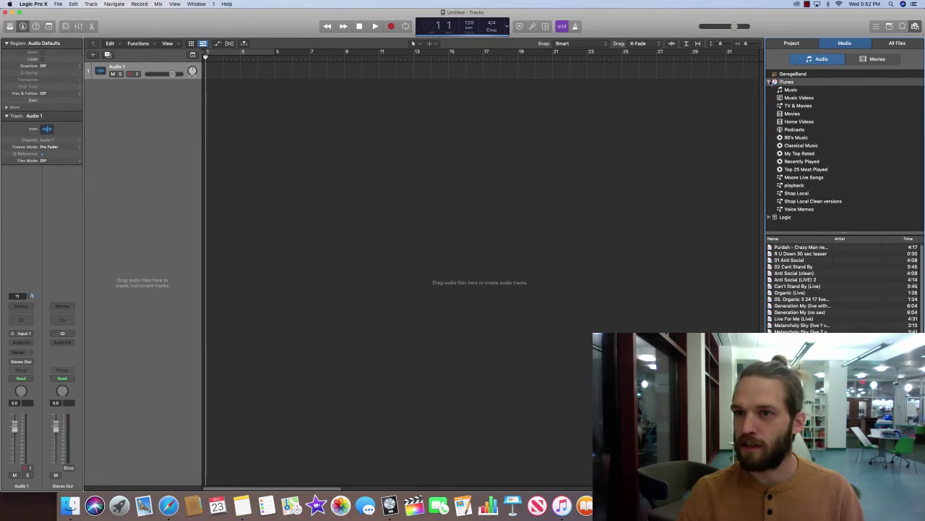
click(771, 82)
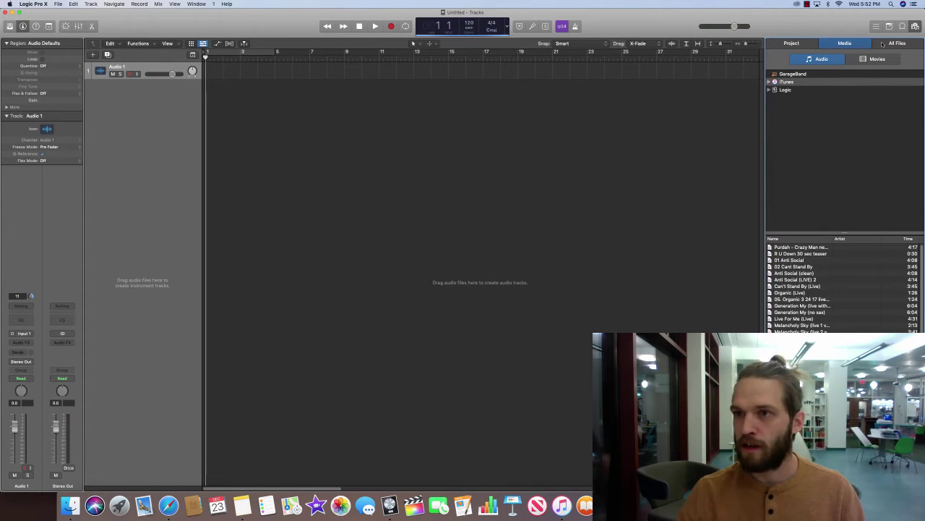
Step: Browse all files to the Kicks folder inside Desktop > DRUMS AND SUCH > CBdaplug
click(882, 44)
double_click(785, 111)
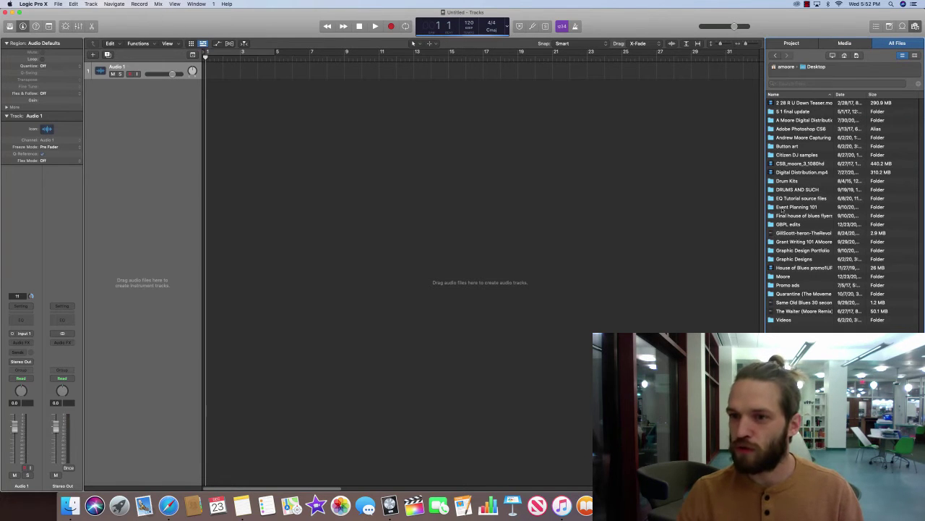
double_click(797, 190)
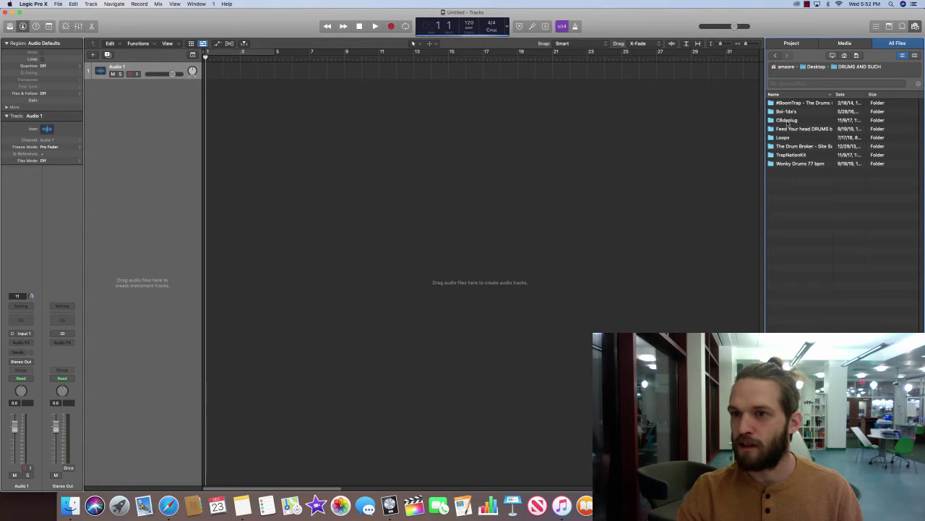
double_click(788, 121)
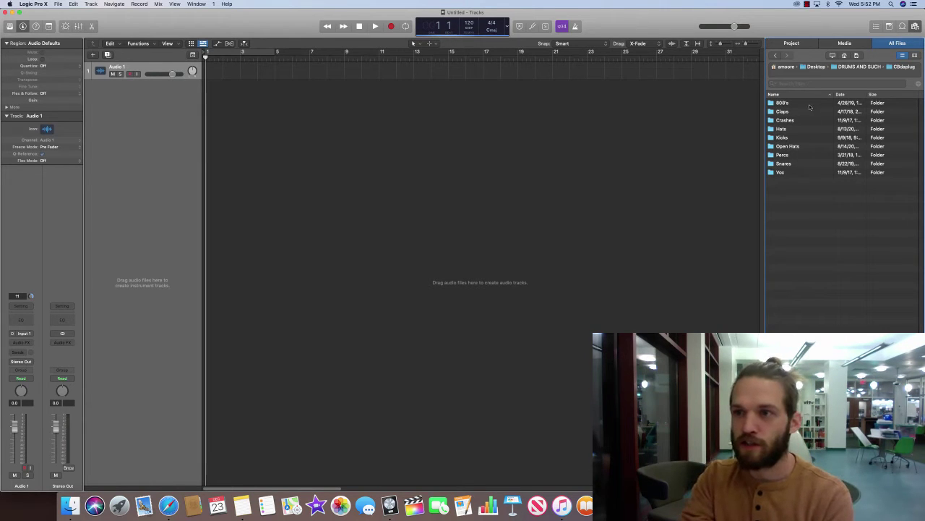
double_click(782, 137)
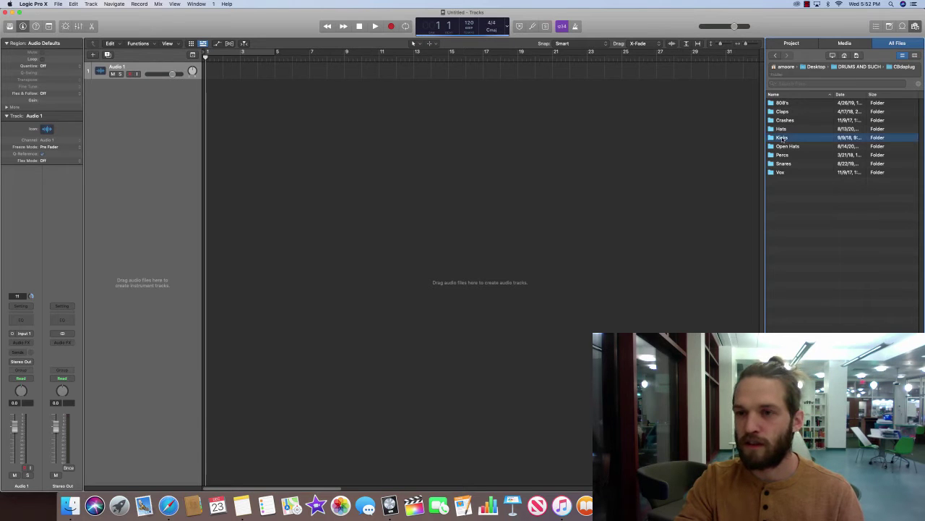
Step: Audition several kick samples in the Kicks folder and place BWB THE WAVE KICK (16) on a new audio track at bar 1
click(793, 137)
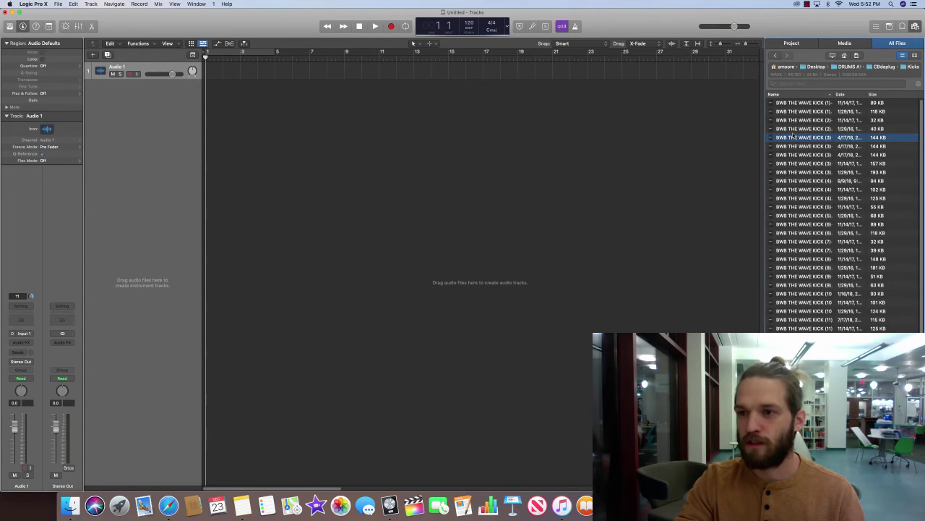
click(804, 172)
click(806, 215)
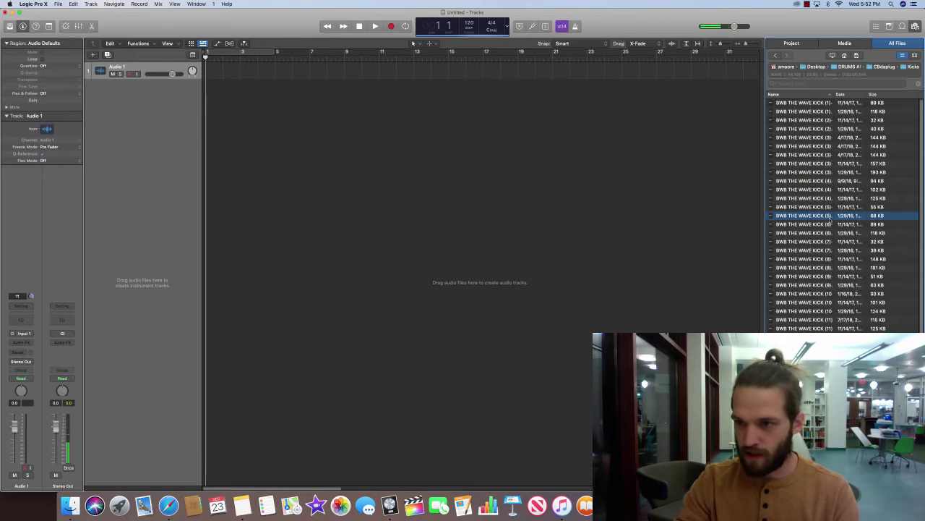
click(809, 268)
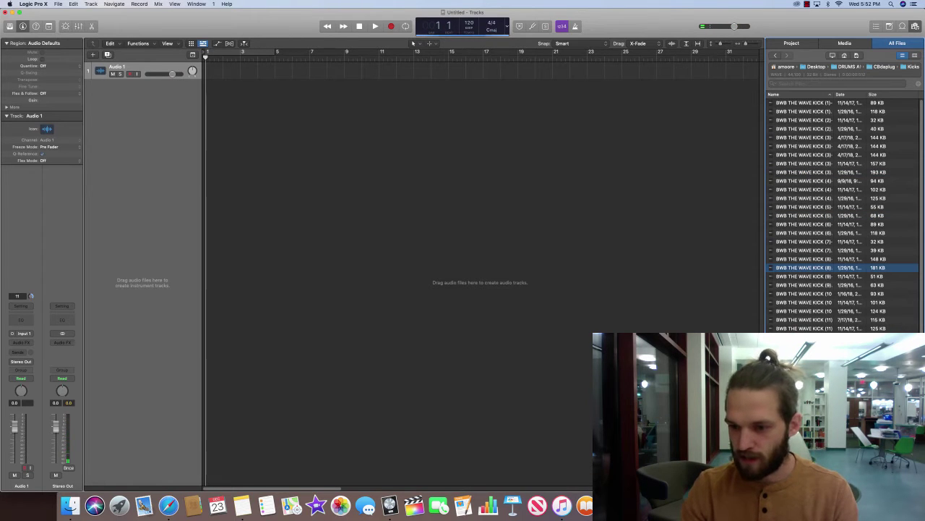
click(810, 354)
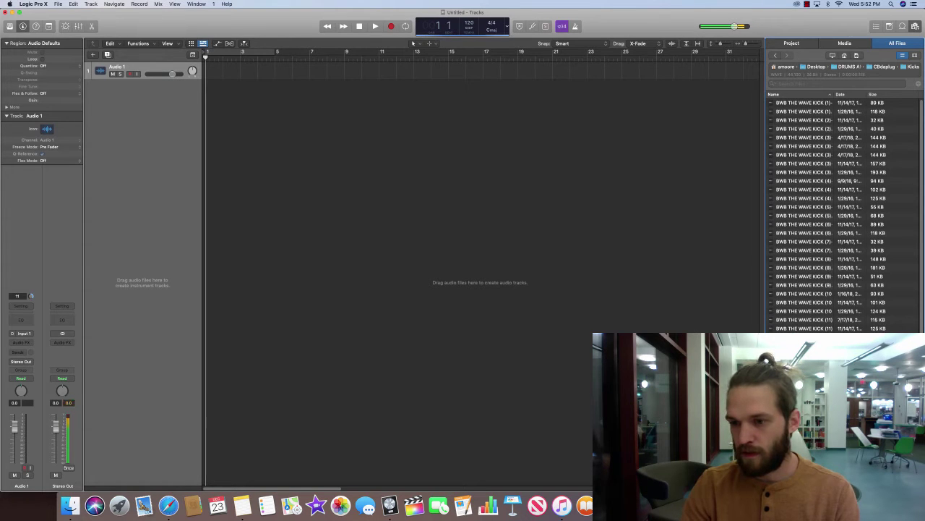
drag(803, 376, 199, 152)
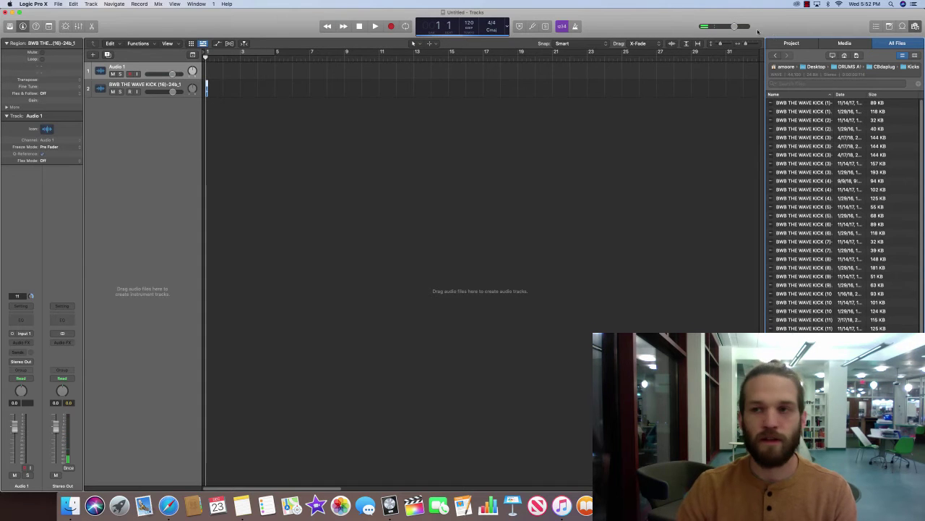
Step: Hide the file browser, turn on the metronome and play the kick from bar 1
click(916, 27)
mouse_move(907, 44)
mouse_down()
mouse_move(878, 45)
mouse_move(911, 44)
mouse_up()
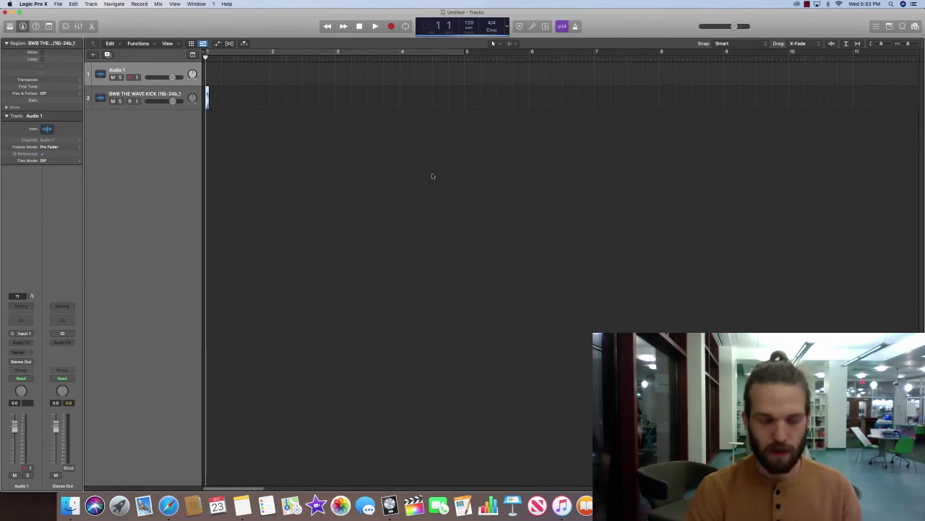
key(space)
key(space)
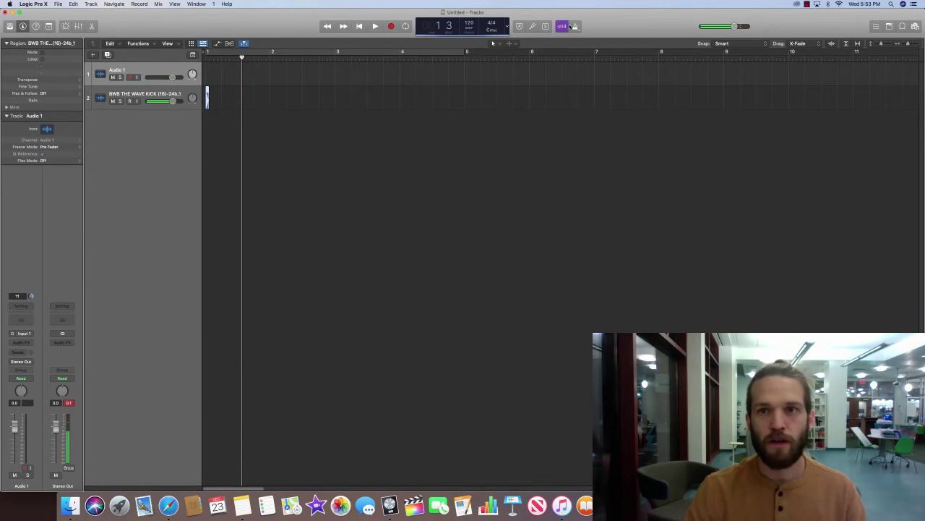
key(Return)
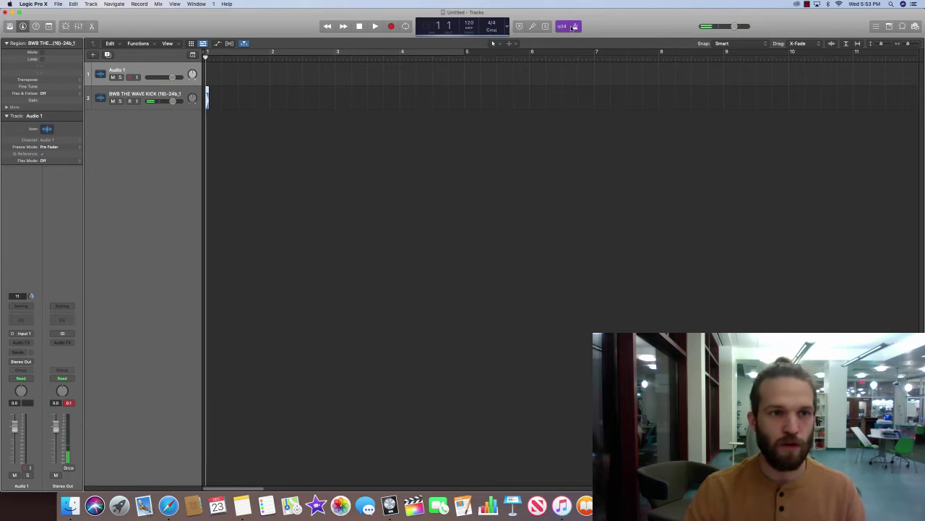
key(space)
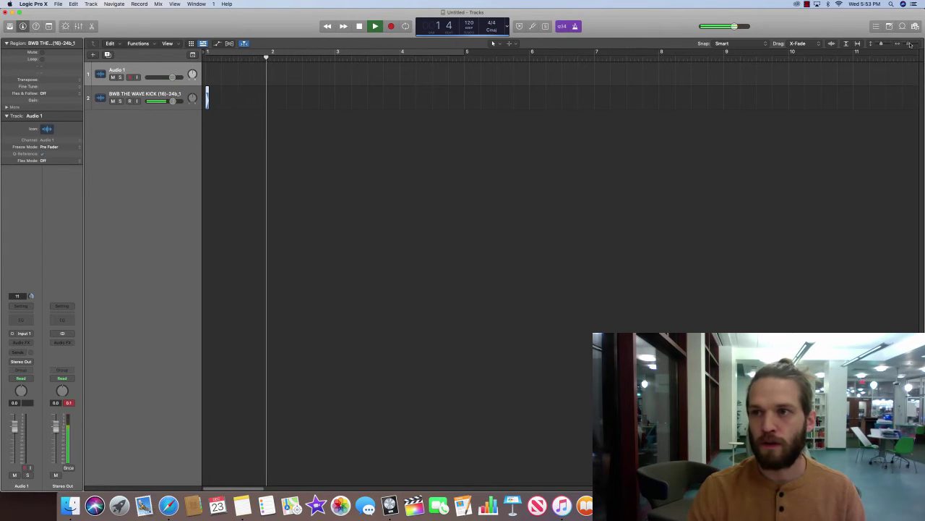
drag(910, 44, 886, 44)
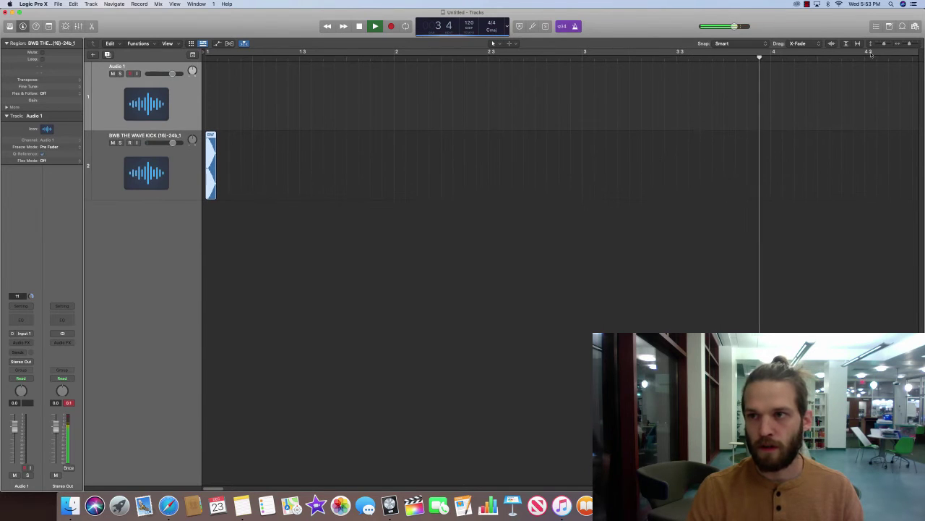
key(space)
Step: Turn on the cycle from bar 1 to 5, copy the kick region to beat 2 of bar 1 and play it back
click(700, 52)
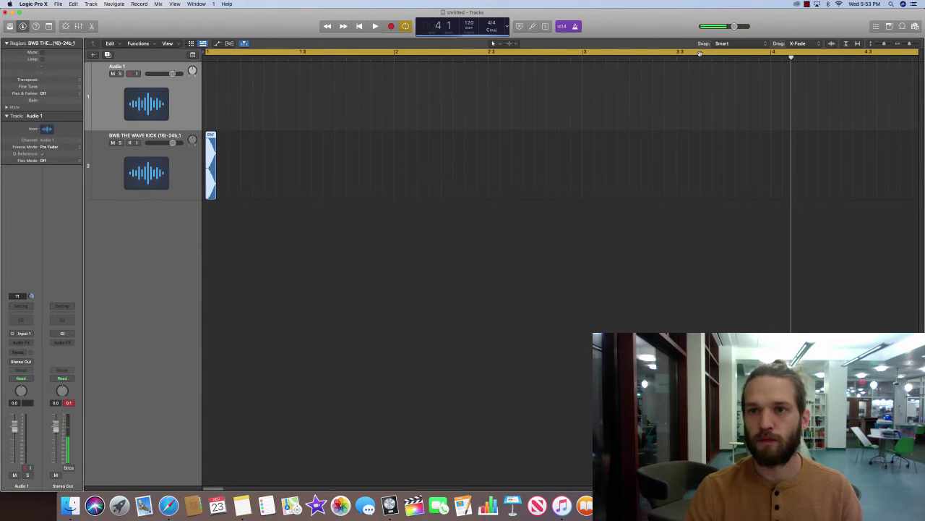
key(Return)
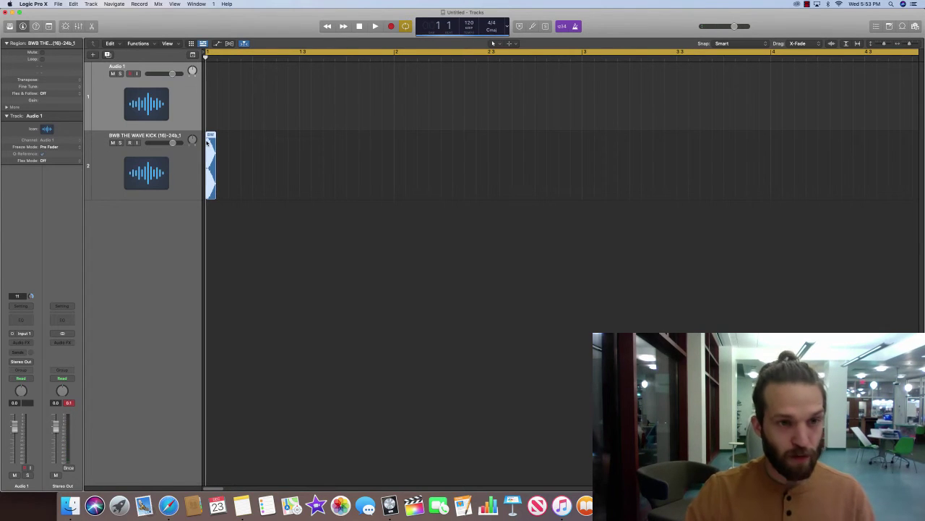
drag(209, 136, 256, 154)
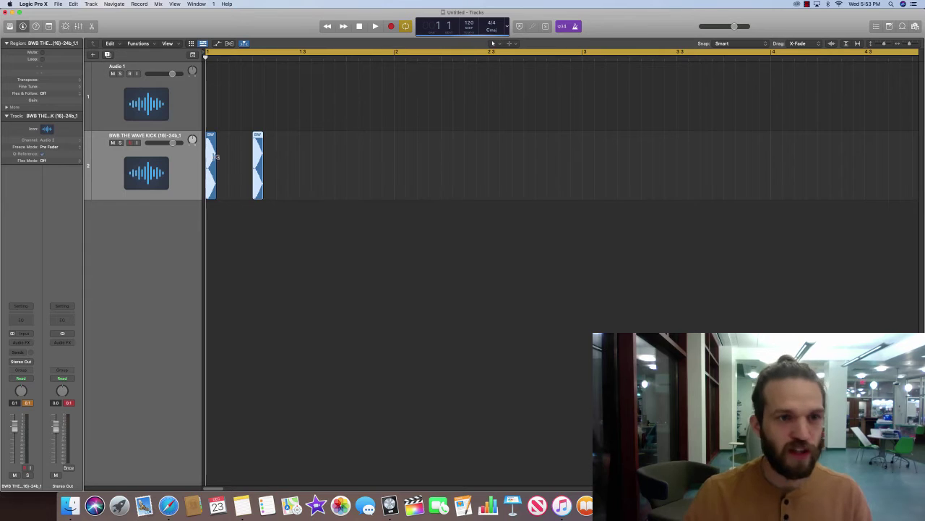
key(space)
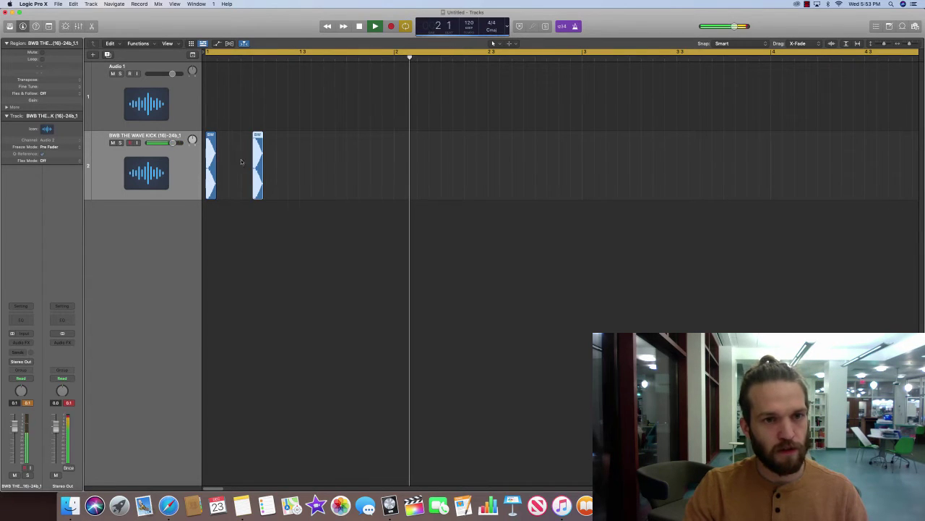
key(space)
Step: Copy the second kick region to a sixteenth before beat 3 of bar 2 and play the pattern from the start
drag(282, 160, 212, 155)
click(225, 138)
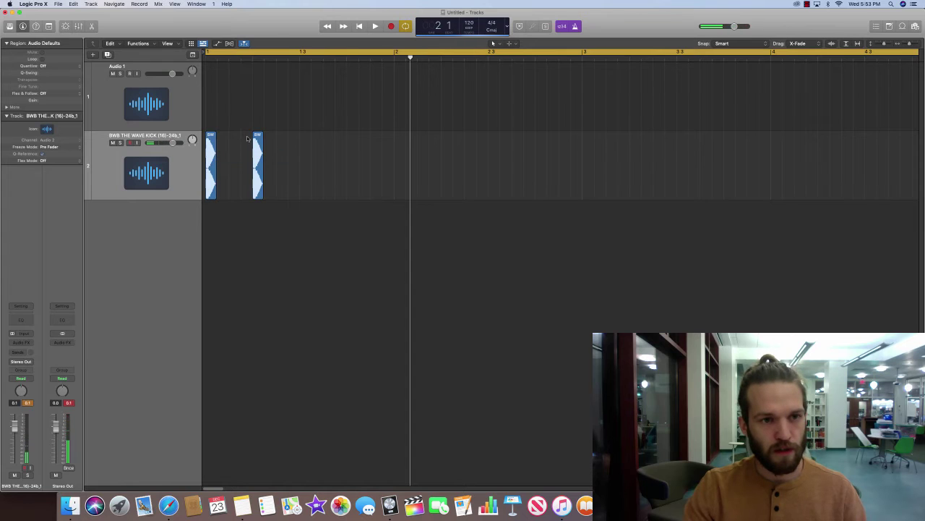
click(253, 145)
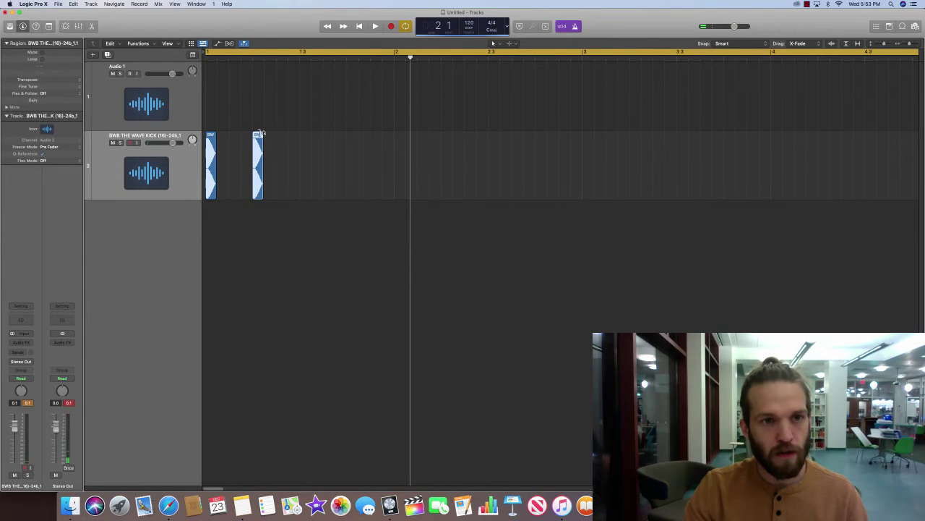
drag(257, 136, 483, 137)
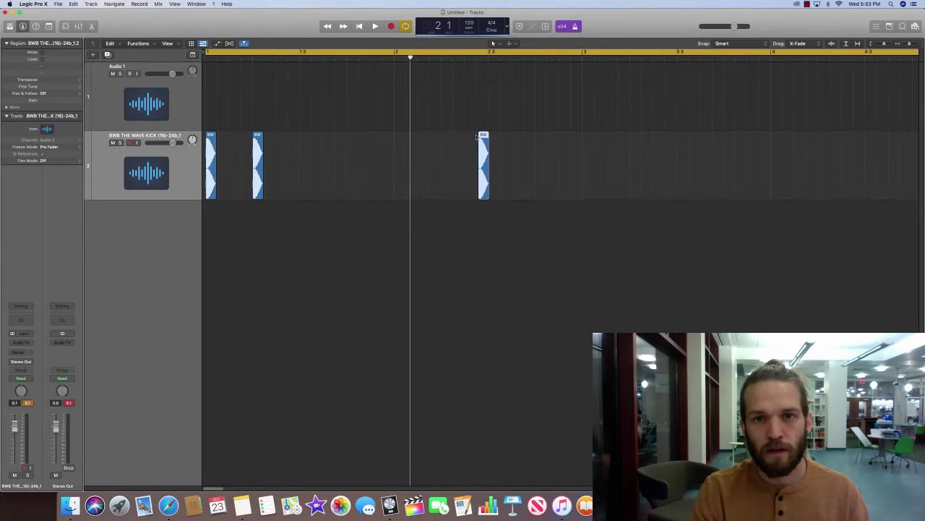
key(Return)
key(space)
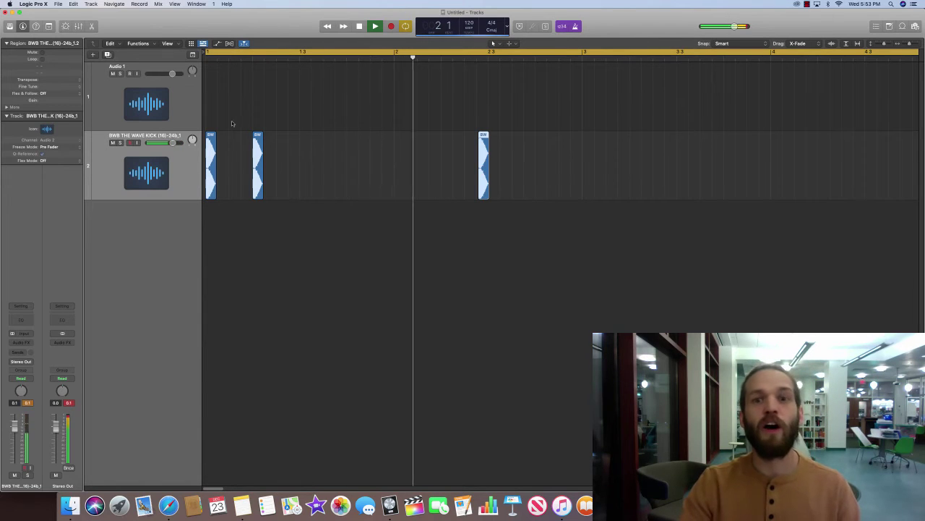
key(space)
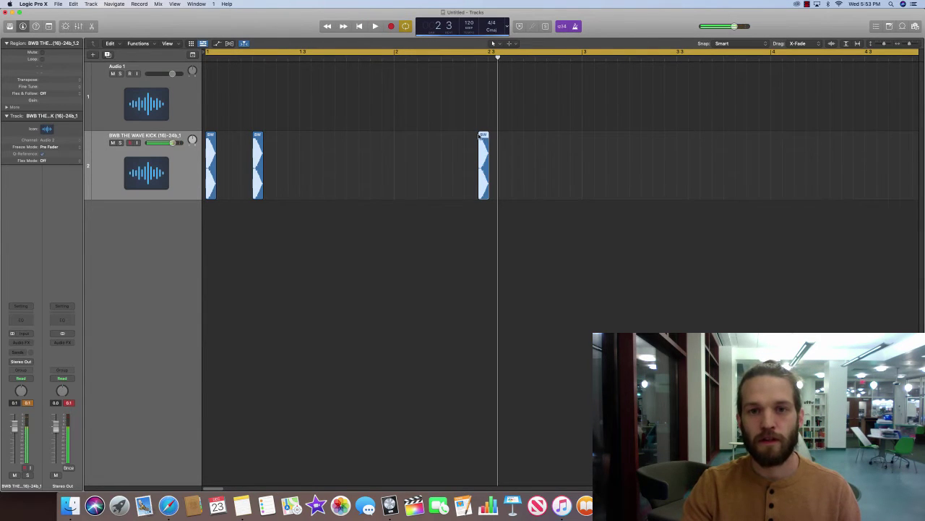
Step: Try the third kick on beat 2 of bar 2 and half a beat after it, playing back each placement
drag(480, 135, 446, 142)
key(space)
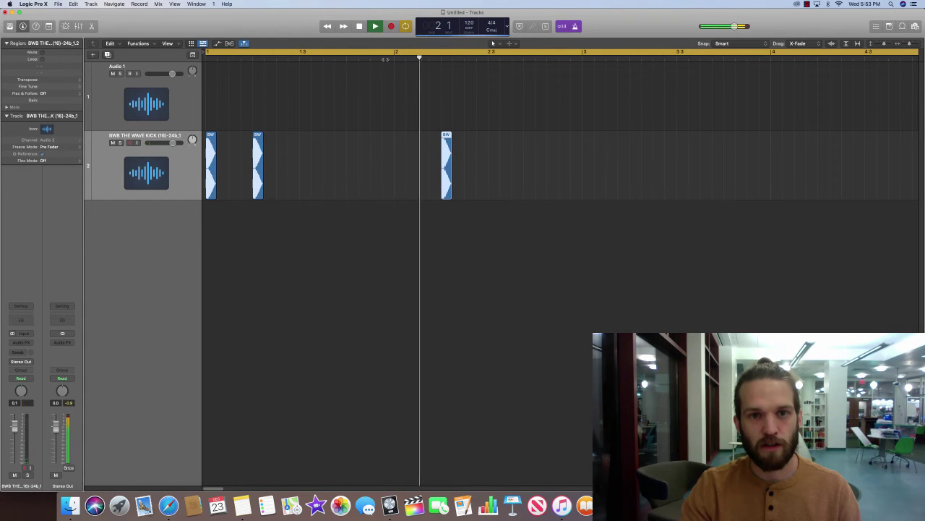
key(space)
drag(449, 135, 471, 135)
key(space)
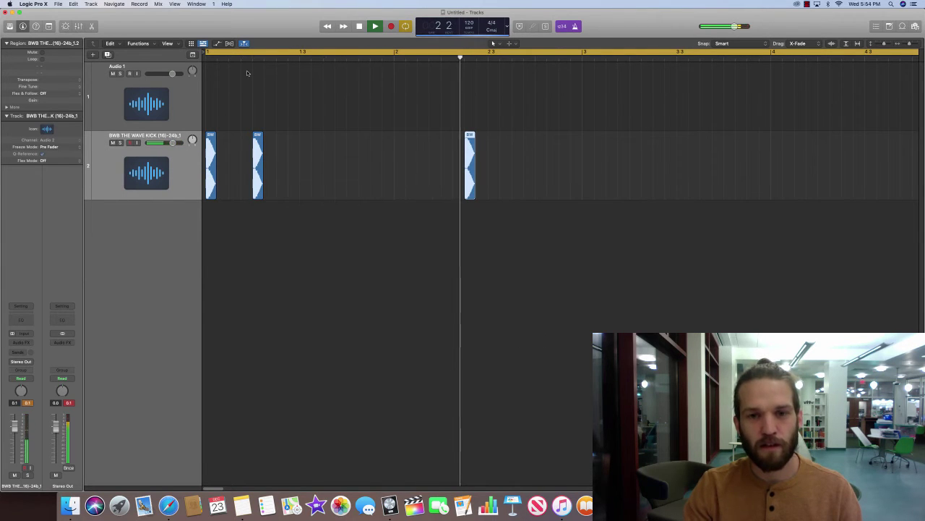
key(space)
key(space)
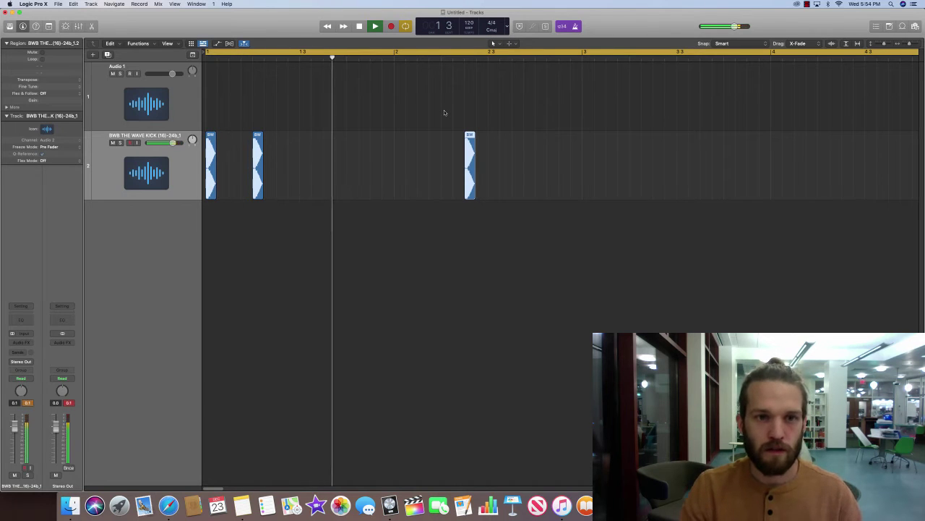
key(space)
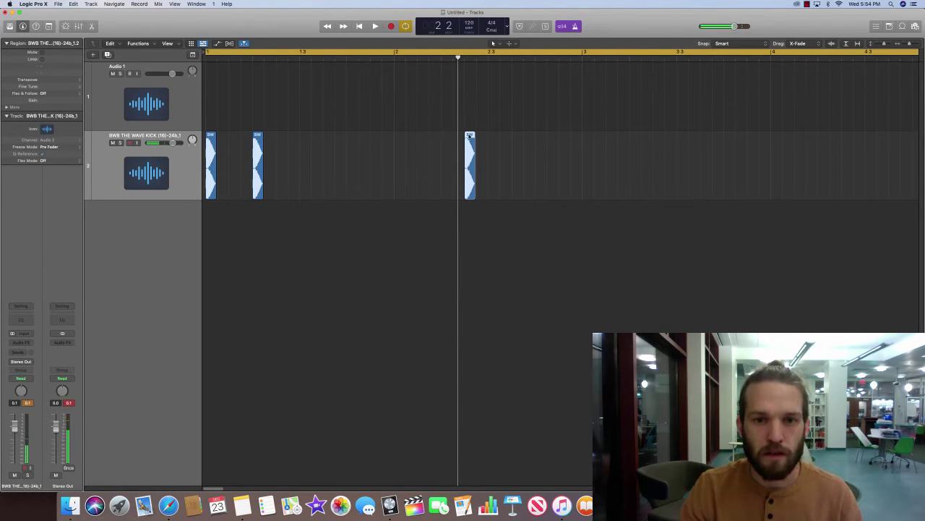
Step: Move the third kick to half a beat after the start of bar 2 and play it back
drag(469, 136, 423, 154)
key(space)
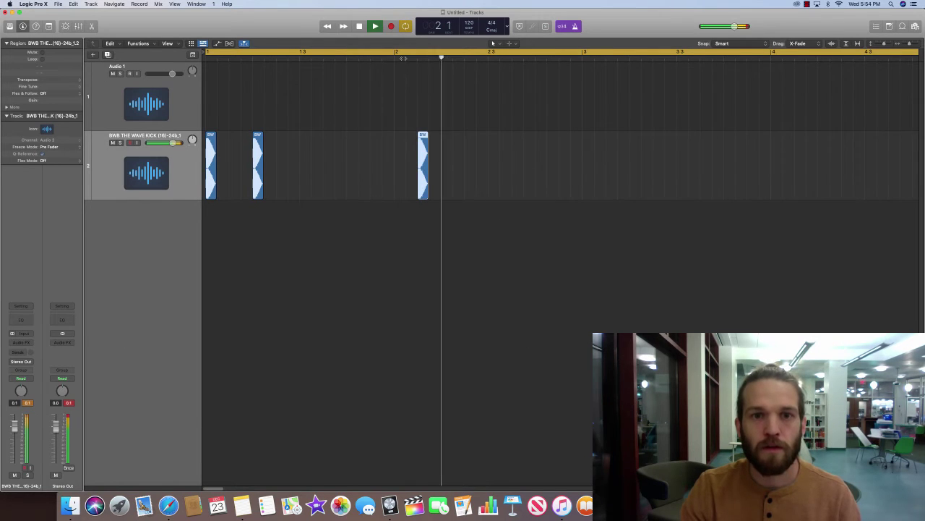
key(space)
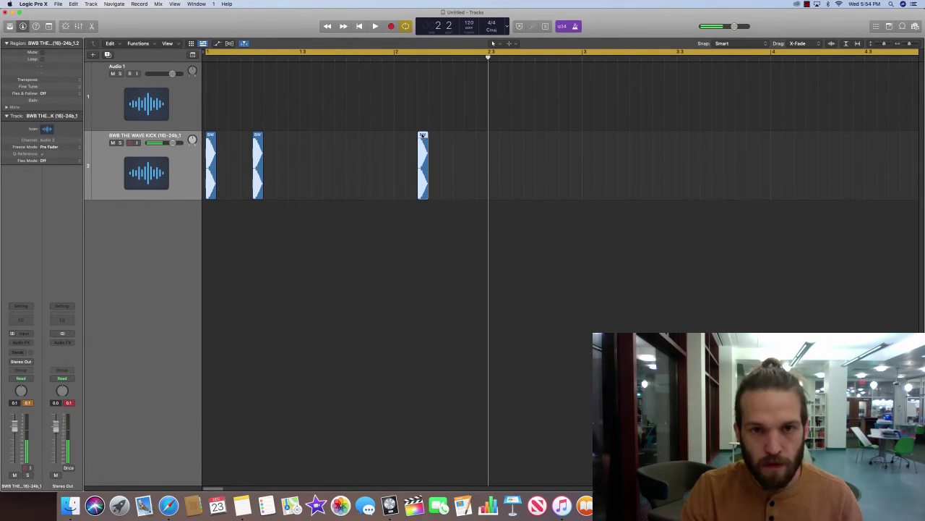
Step: Copy the third kick to beat 2 of bar 2, position 2 2 1 1, and play the pattern from the start
drag(423, 136, 445, 141)
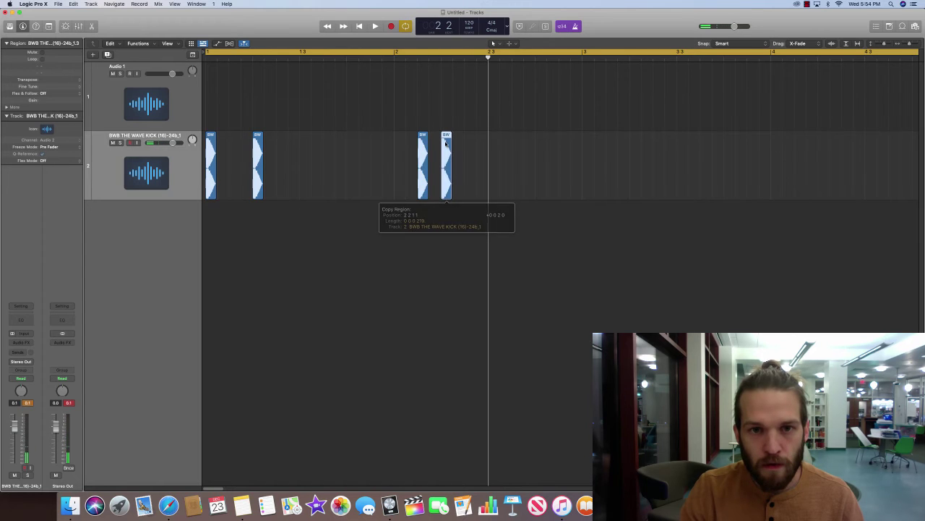
click(407, 59)
key(space)
key(space)
key(Return)
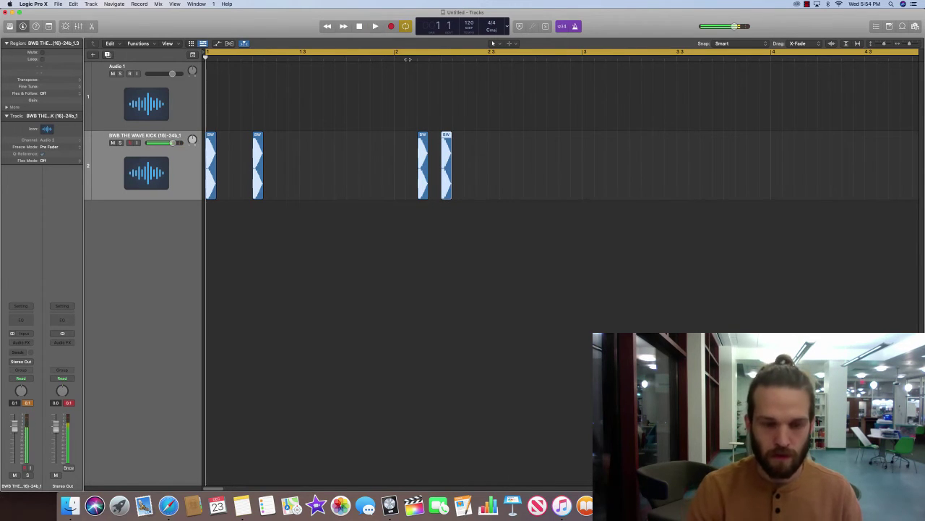
key(space)
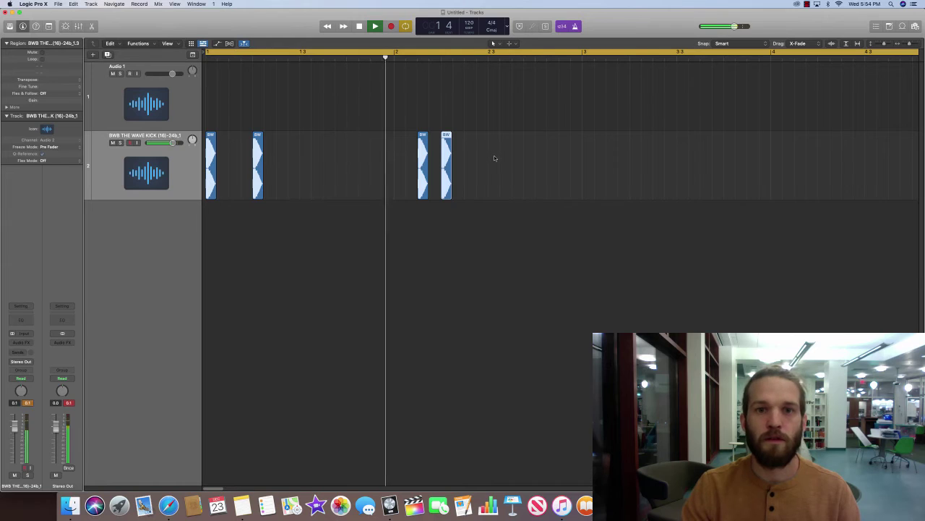
click(477, 163)
key(space)
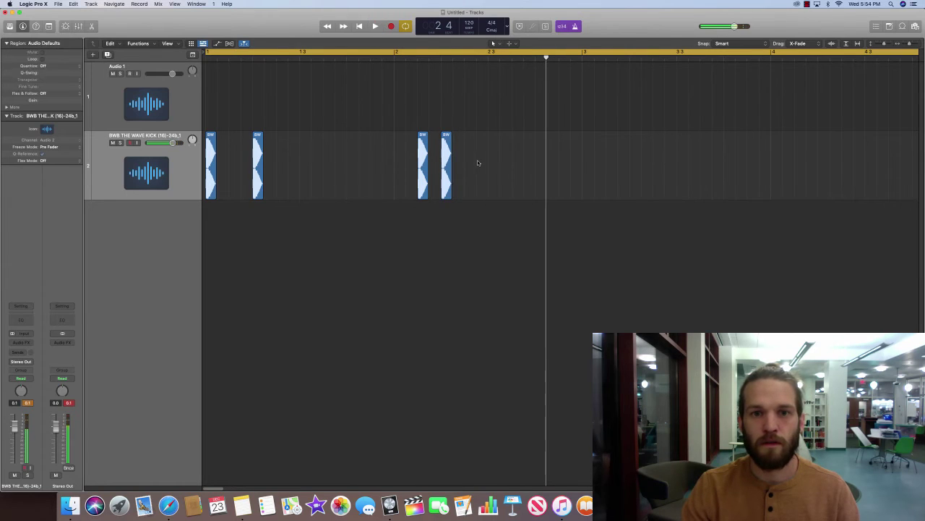
Step: Copy all four kick regions to start at bar 3, position 3 1 1 1, and play the extended pattern
drag(477, 162, 590, 150)
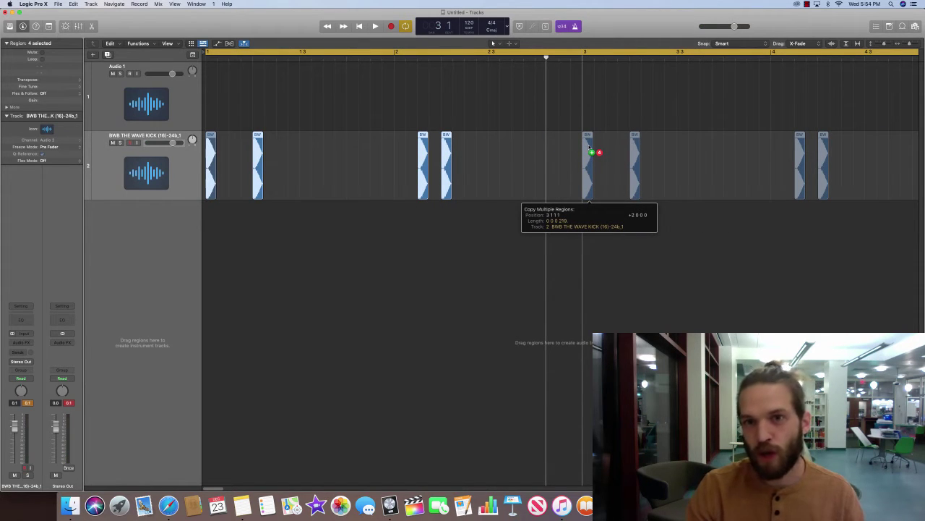
drag(591, 150, 589, 147)
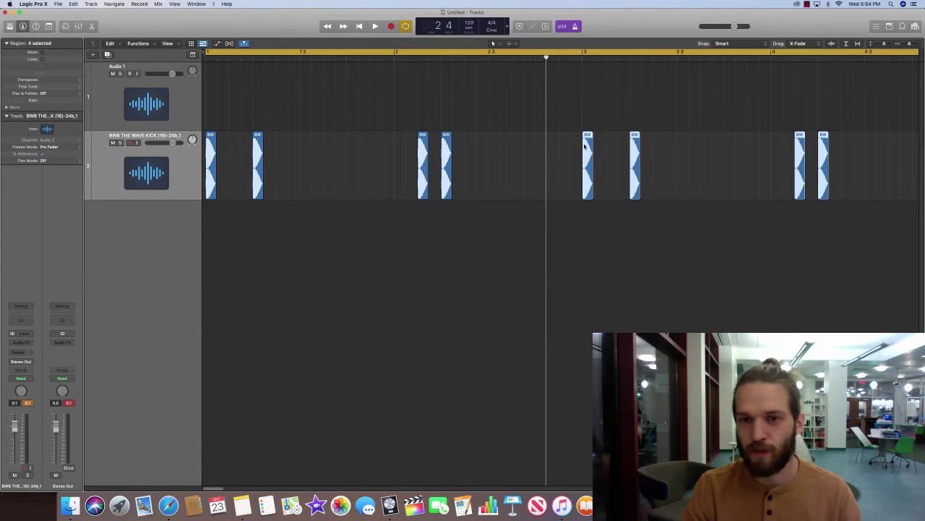
drag(887, 46, 907, 45)
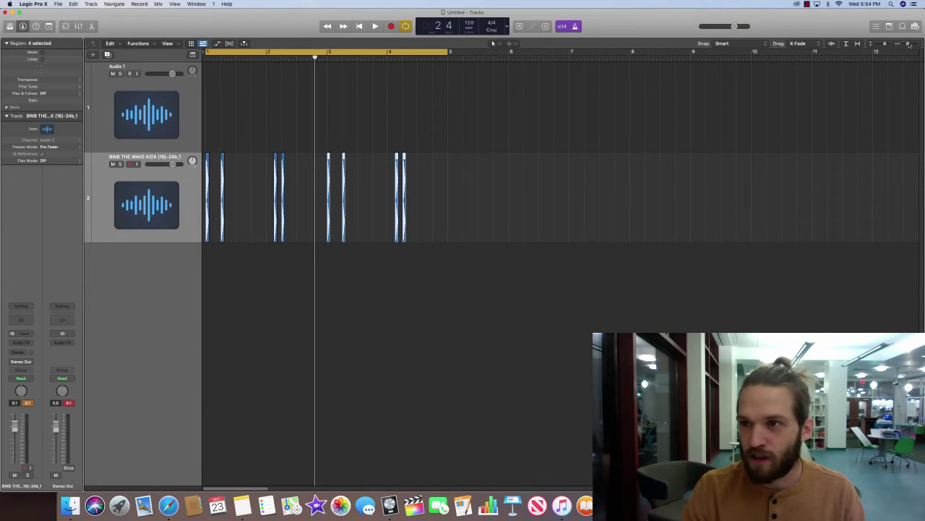
drag(909, 45, 884, 45)
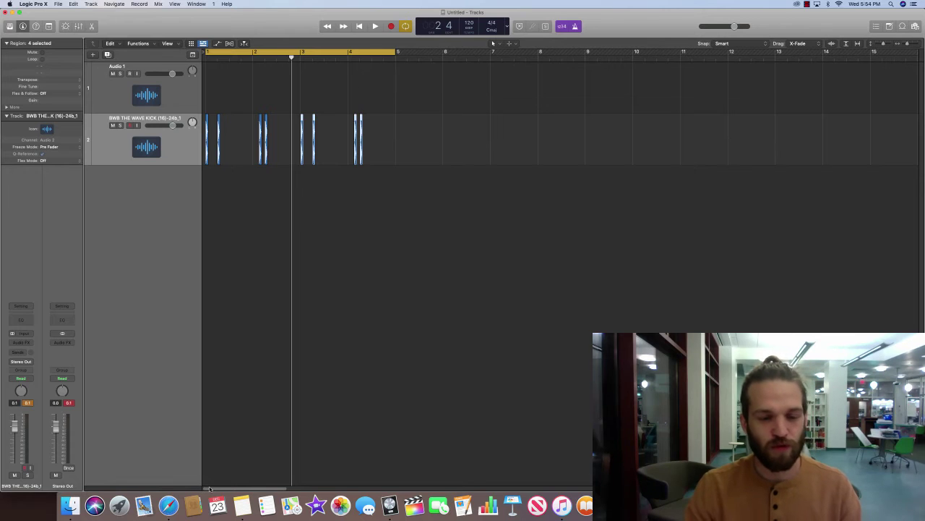
key(space)
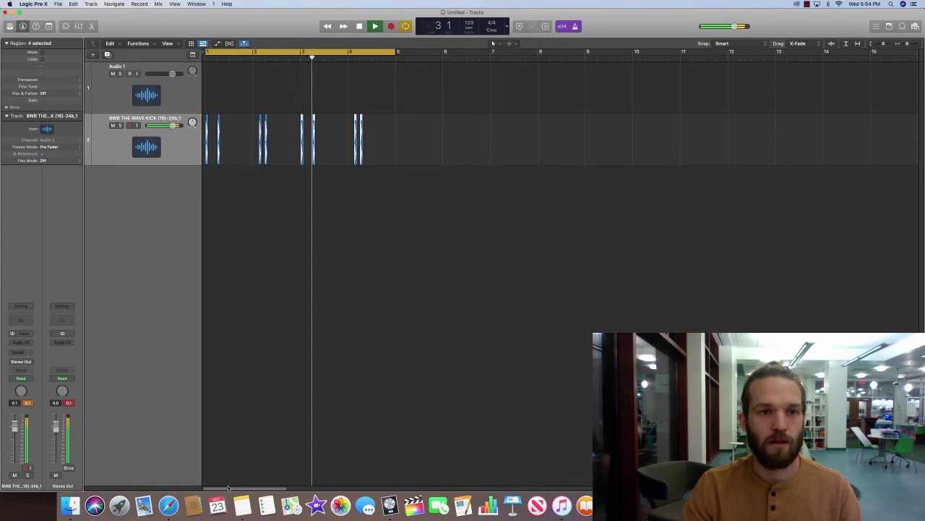
click(297, 294)
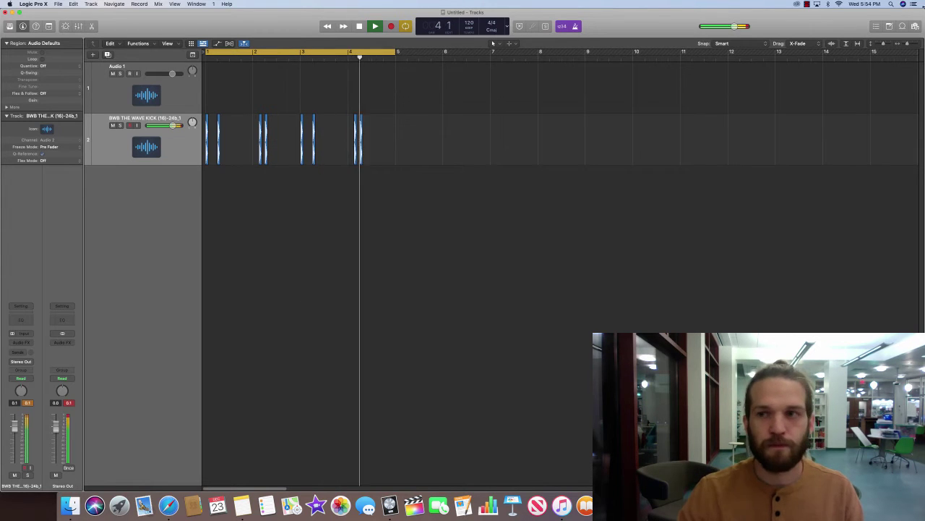
Step: Copy the kick at the start of bar 3 to a quarter beat before bar 3 and play it back
key(space)
drag(908, 44, 912, 49)
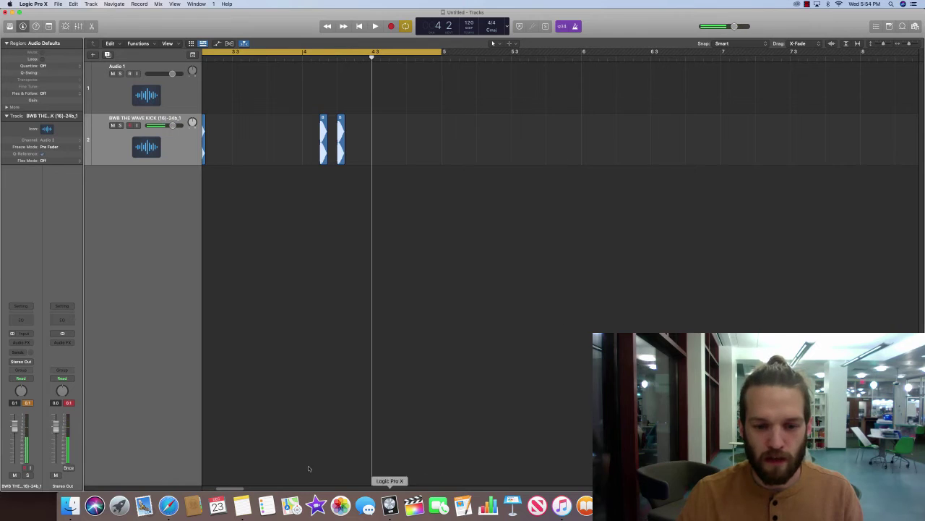
drag(235, 492, 221, 492)
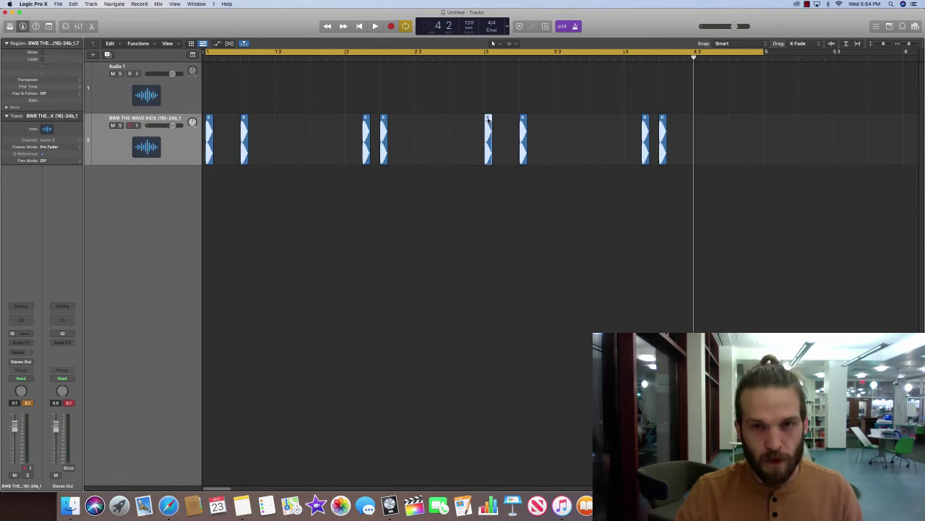
drag(488, 120, 479, 123)
key(space)
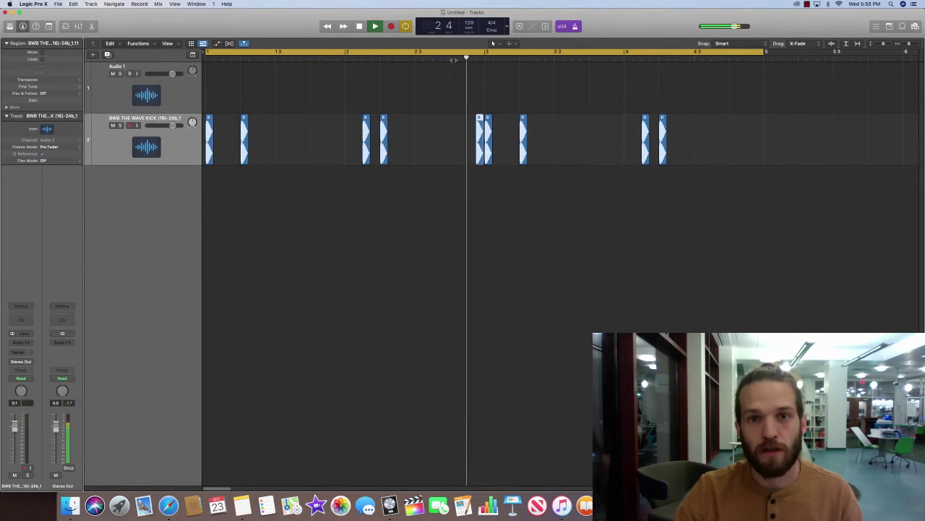
Step: Move the copied kick to half a beat before bar 3 and play the pattern from the start
drag(479, 118, 468, 119)
key(space)
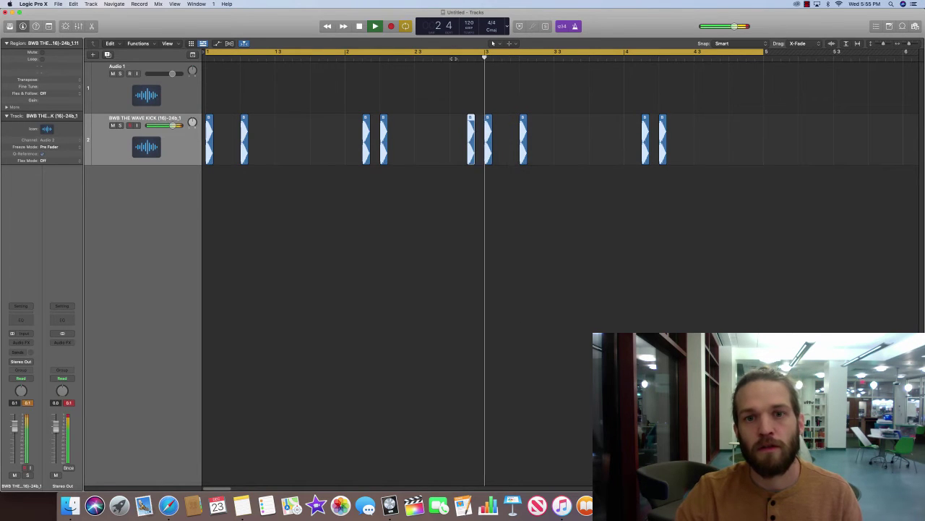
key(Return)
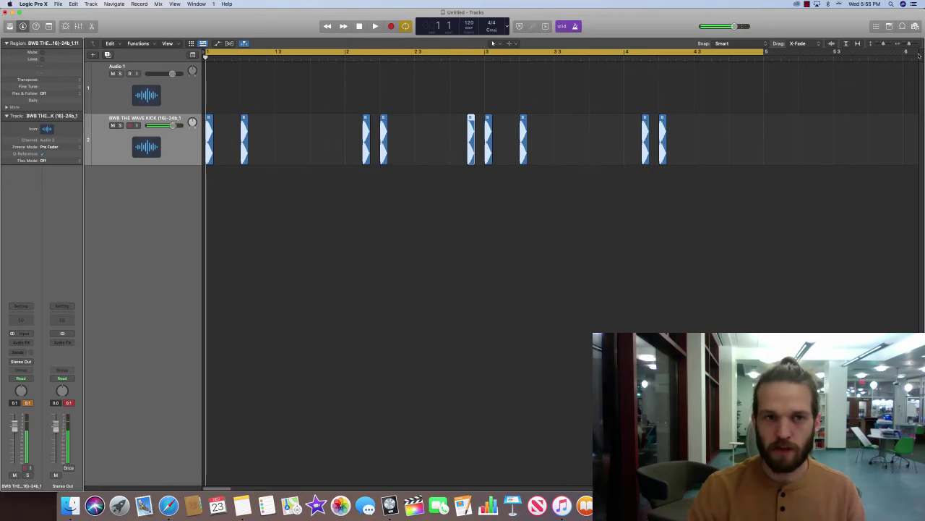
key(space)
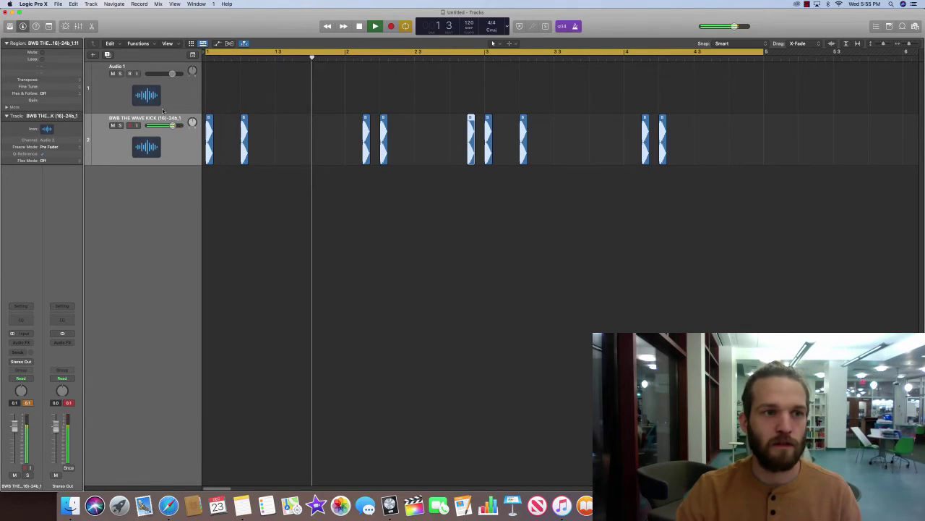
Step: Rename the kick sample's track as Kick and stop playback
double_click(145, 118)
text(Kick)
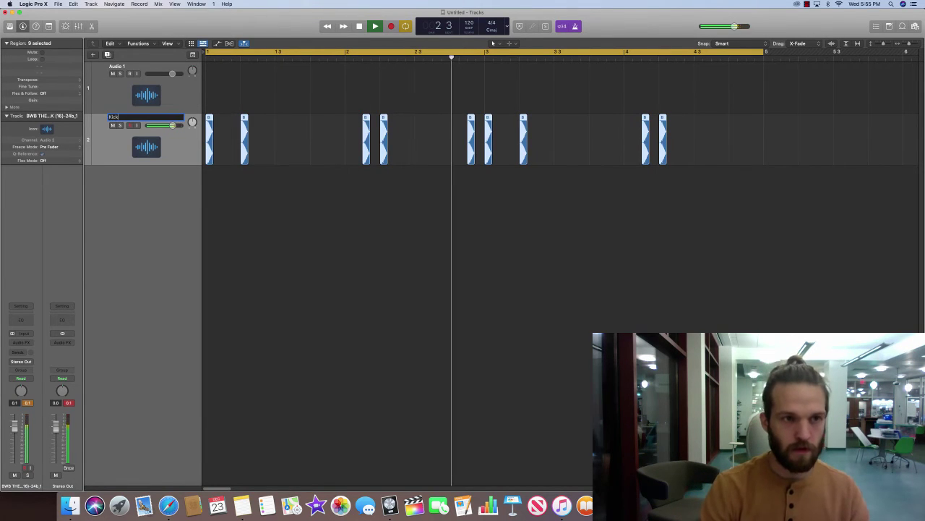
key(Return)
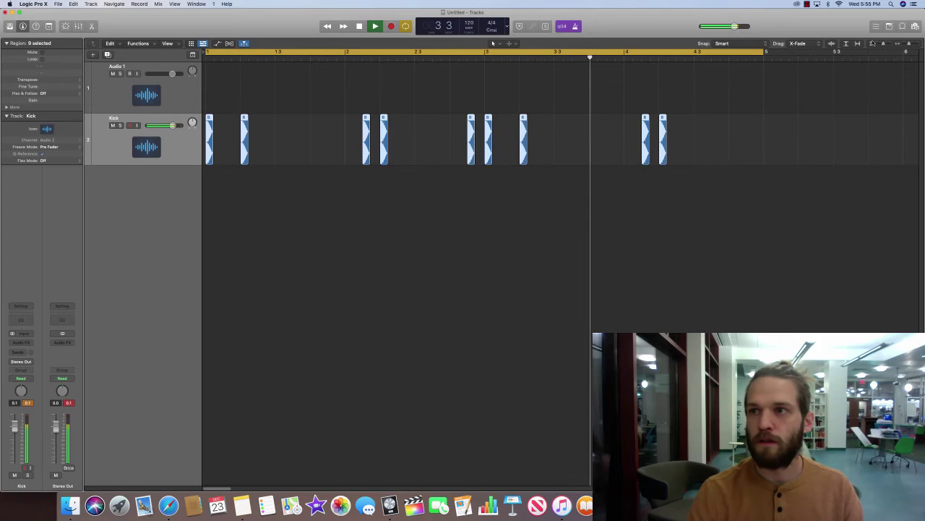
key(space)
Step: Open the Boi1da Pack 2 sample folder inside DRUMS AND SUCH > Boi-1da's in the file browser
click(914, 26)
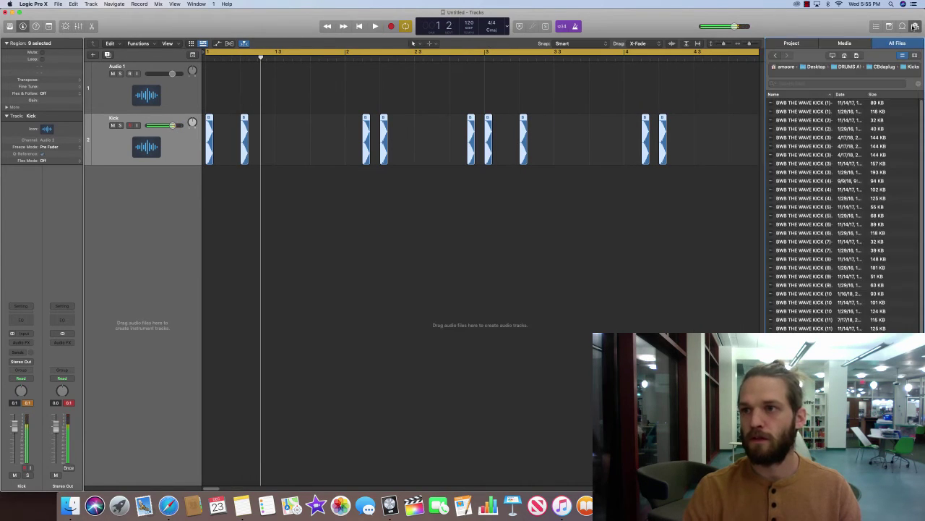
click(855, 67)
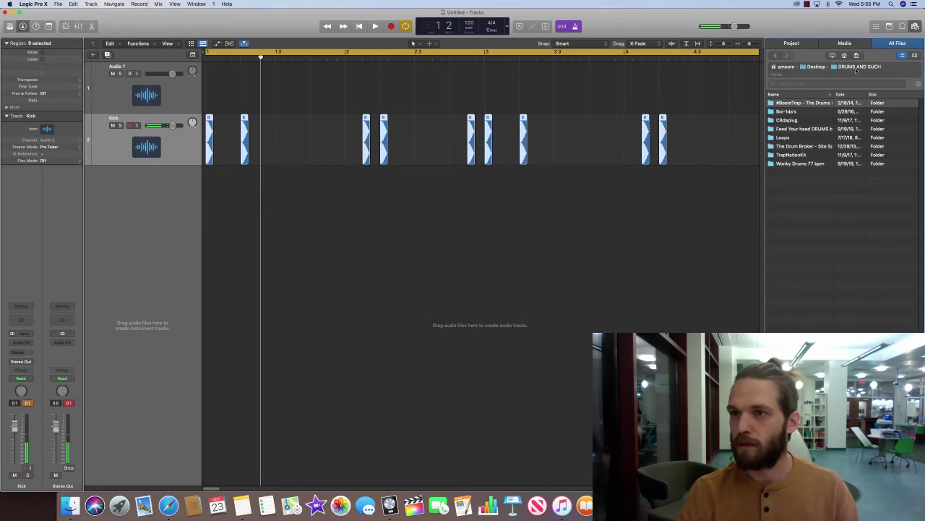
click(786, 111)
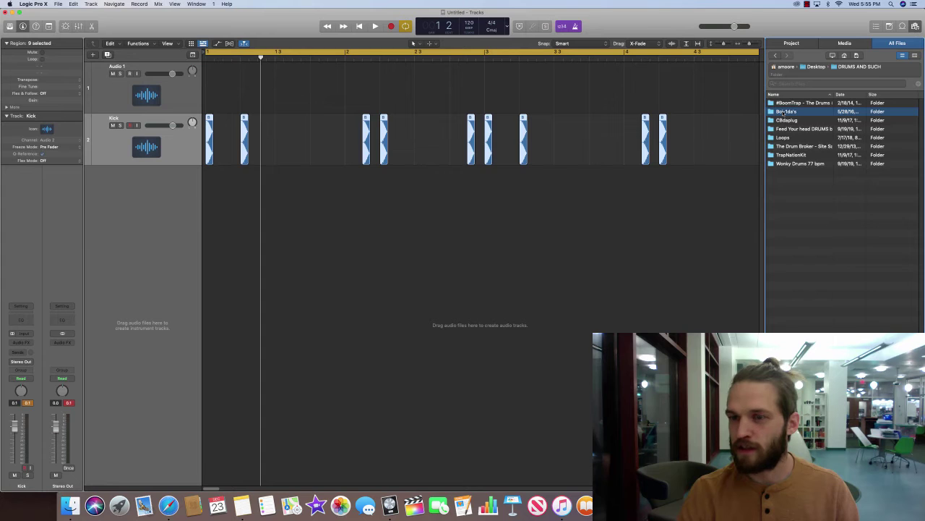
double_click(785, 112)
double_click(786, 102)
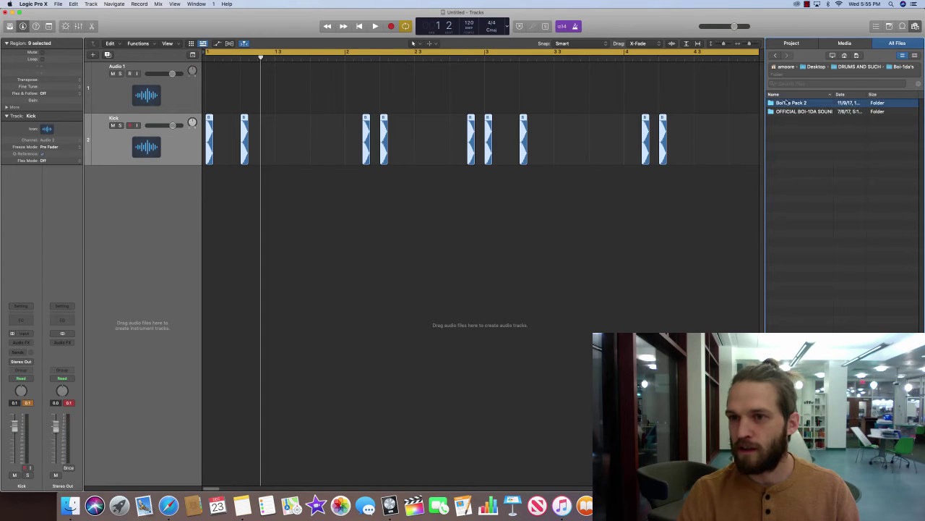
Step: Audition clap, snare, hat and kick samples from the pack, including 21 Clap2, 21 Hat, 21 Openhat and All I Know Hat2
click(786, 111)
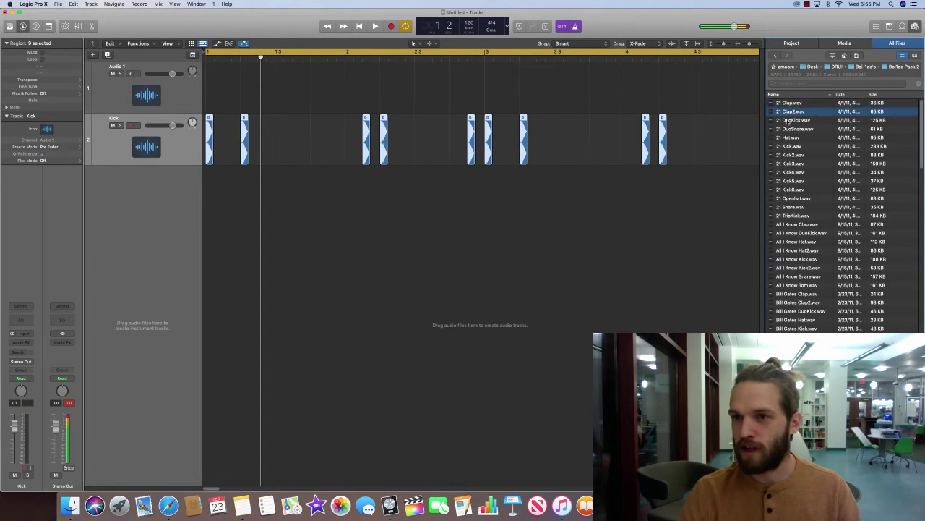
click(786, 120)
click(788, 129)
click(789, 137)
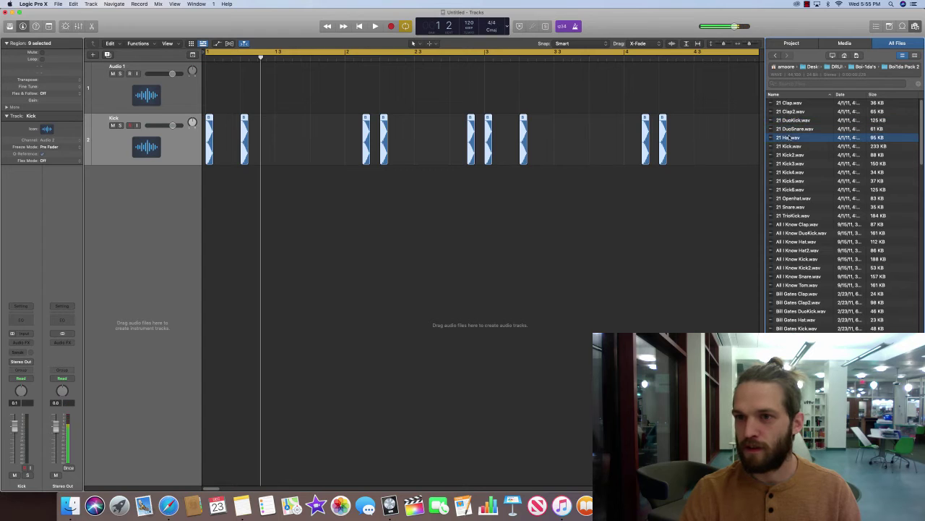
click(793, 156)
click(801, 197)
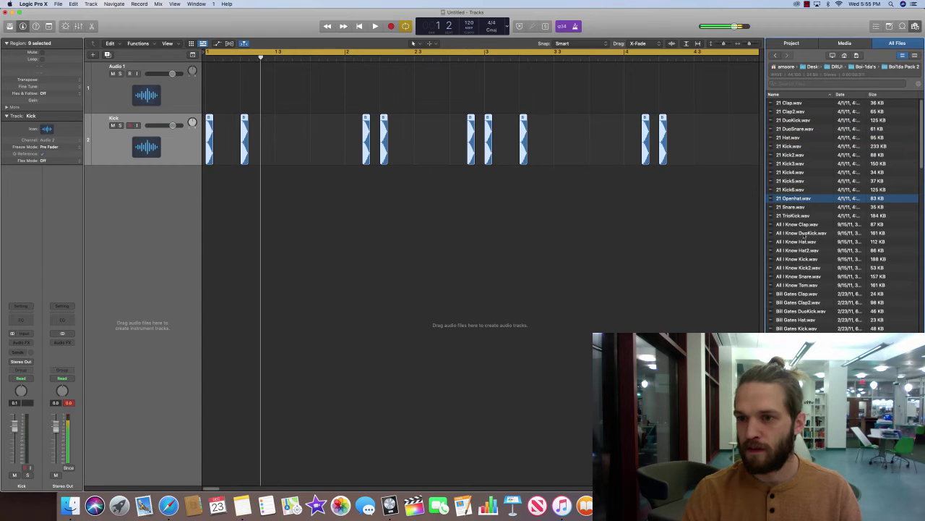
click(804, 232)
click(803, 250)
click(796, 329)
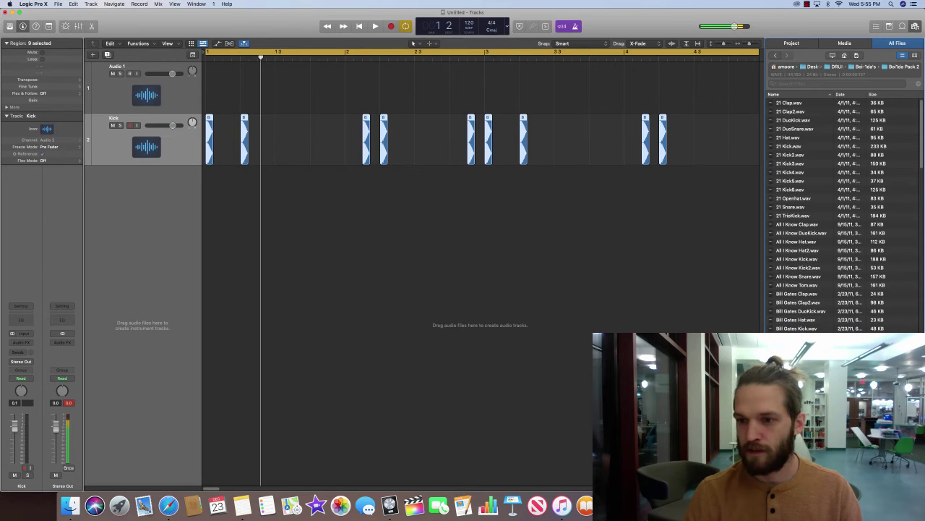
Step: Place the Bill Gates Snare sample at the start of bar 2 on a new audio track and play it back
drag(796, 328, 345, 286)
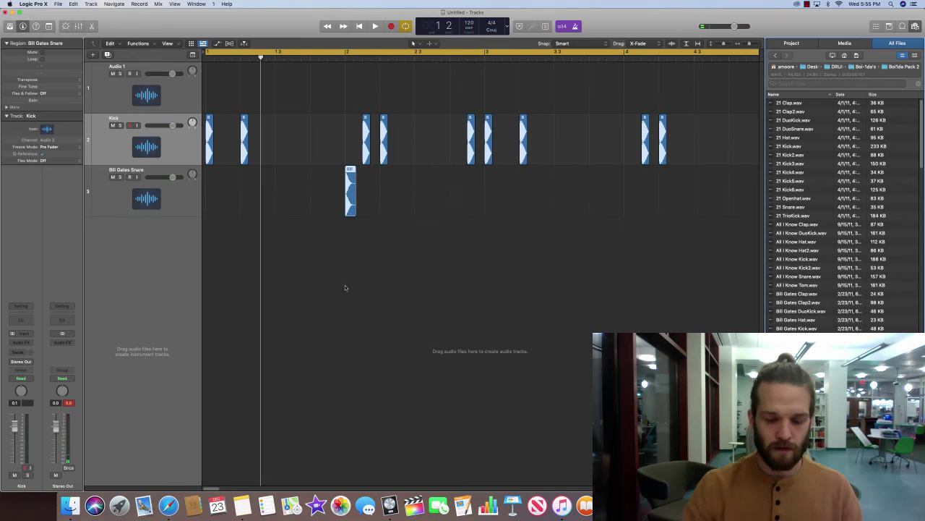
key(space)
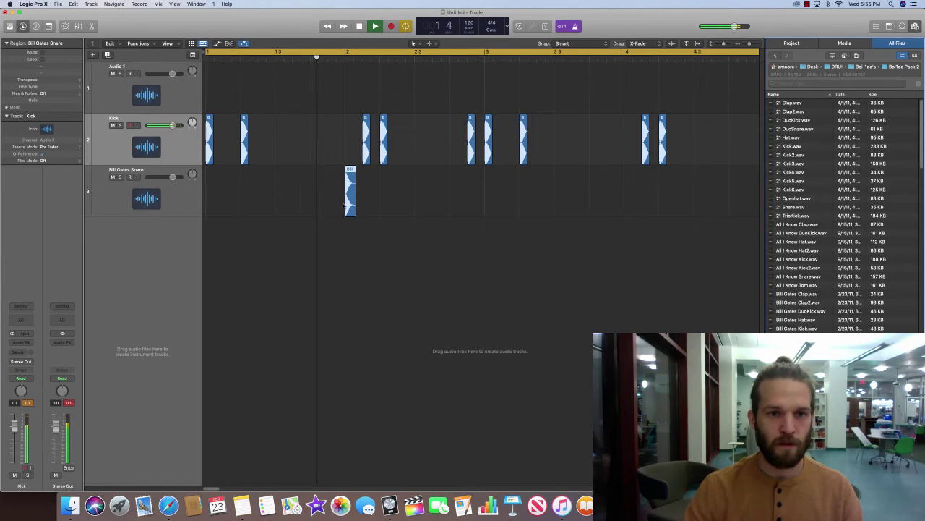
key(space)
Step: Copy the snare to beat 3 of bar 1, play it back, and delete the snare at bar 2
drag(353, 171, 281, 177)
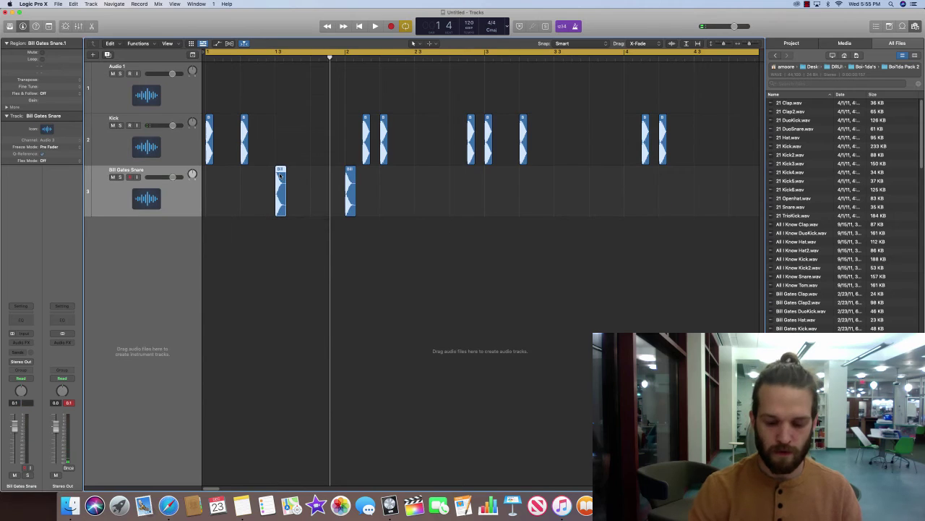
key(space)
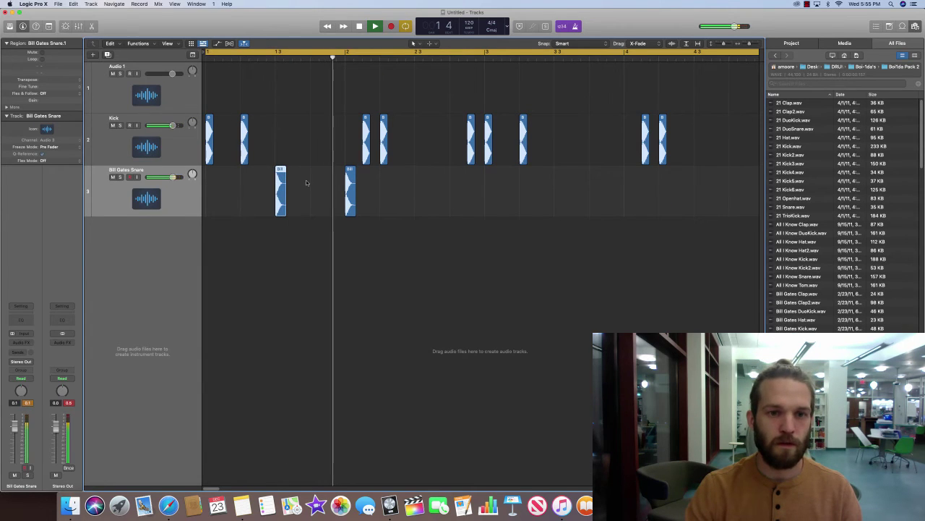
key(space)
click(347, 192)
key(Delete)
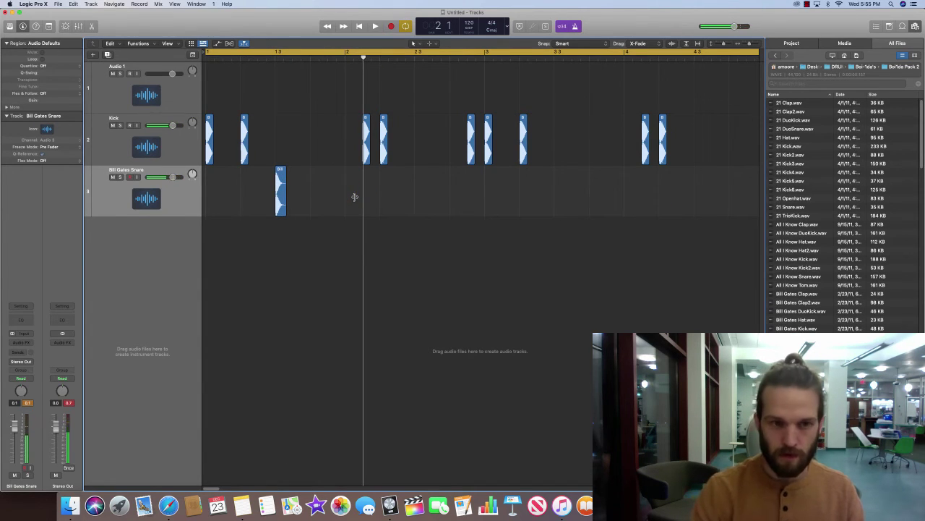
Step: Play the beat from the start, copy the snare to beat 3 of bar 2, and listen again
key(Return)
click(150, 170)
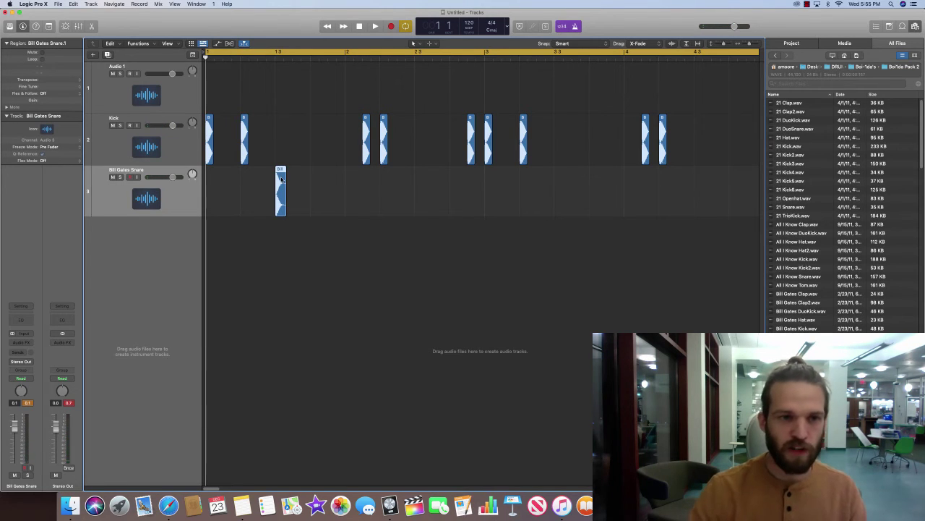
key(space)
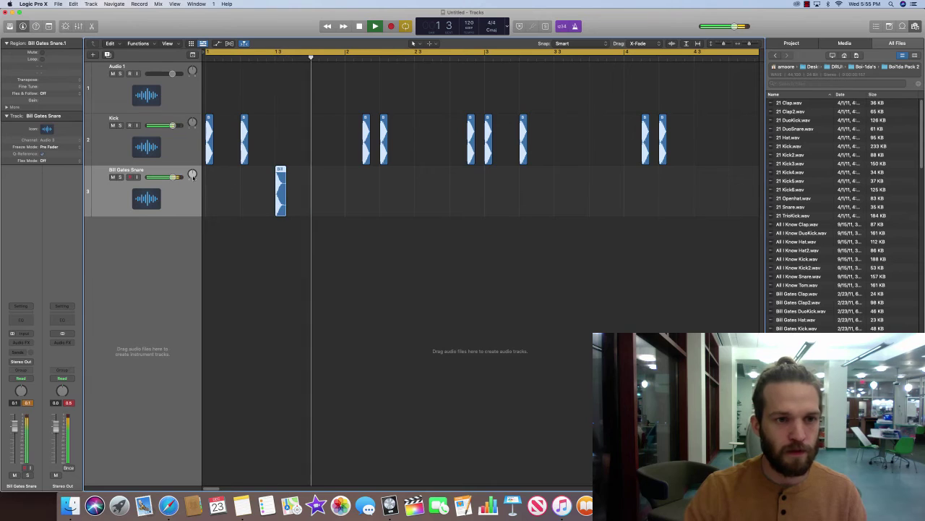
key(space)
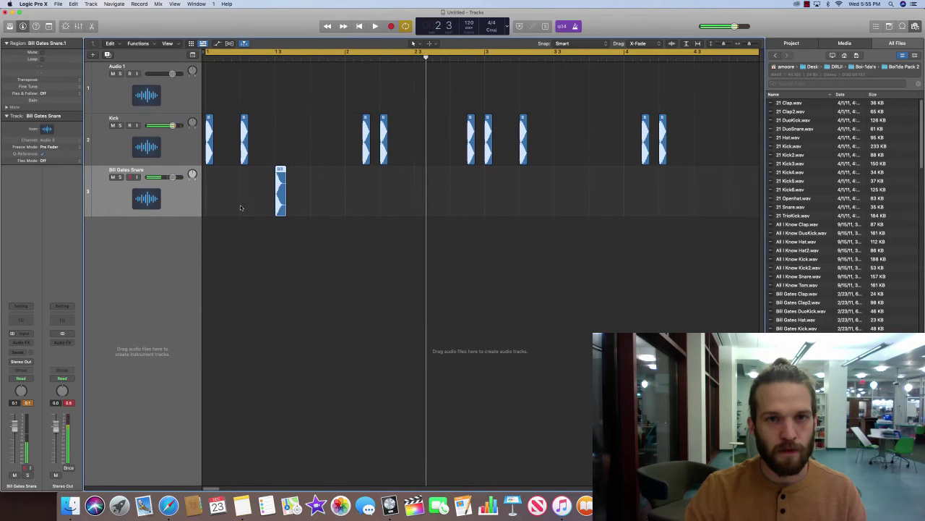
drag(281, 170, 422, 179)
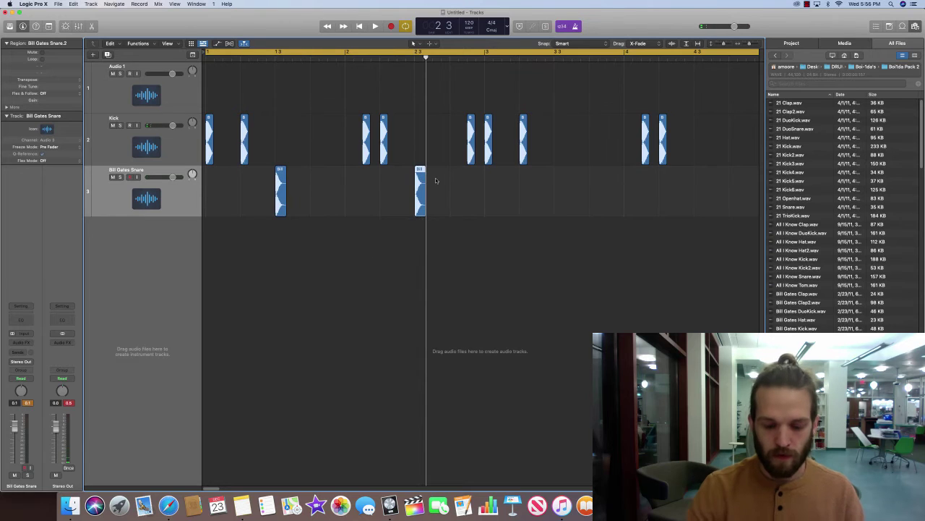
key(space)
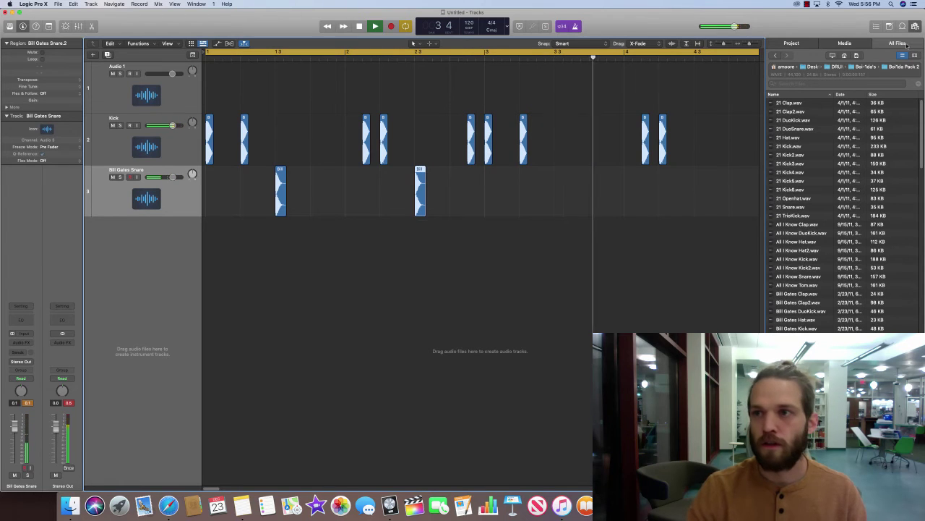
key(space)
Step: Hide the file browser, copy both snares to beat 3 of bars 3 and 4, and play the beat
key(f)
drag(511, 196, 204, 197)
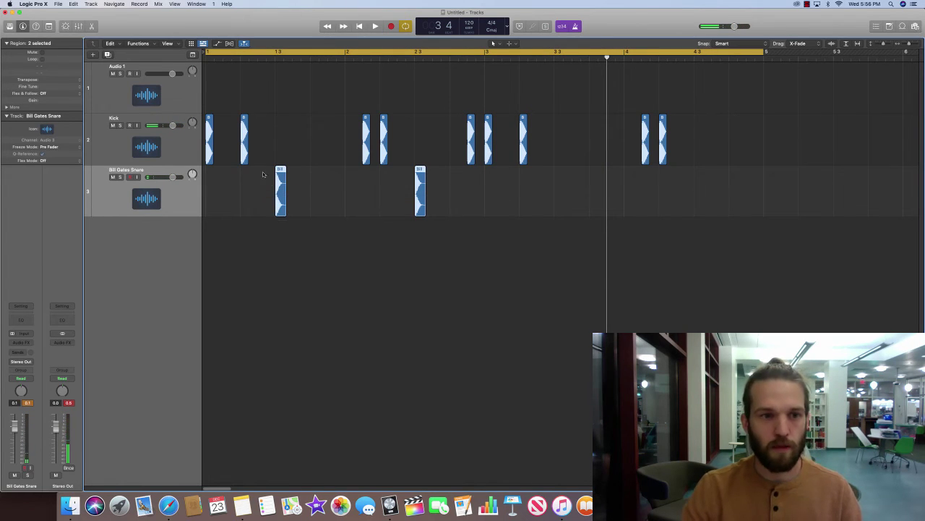
drag(281, 171, 561, 174)
key(space)
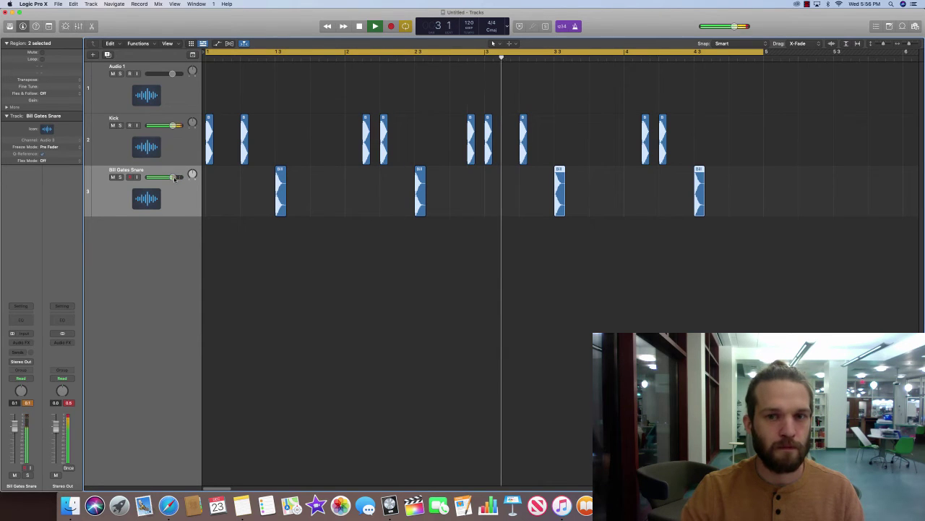
Step: Set the snare track's volume to -5.3 dB and its pan to -19, and play the beat from the start
drag(173, 178, 173, 178)
key(space)
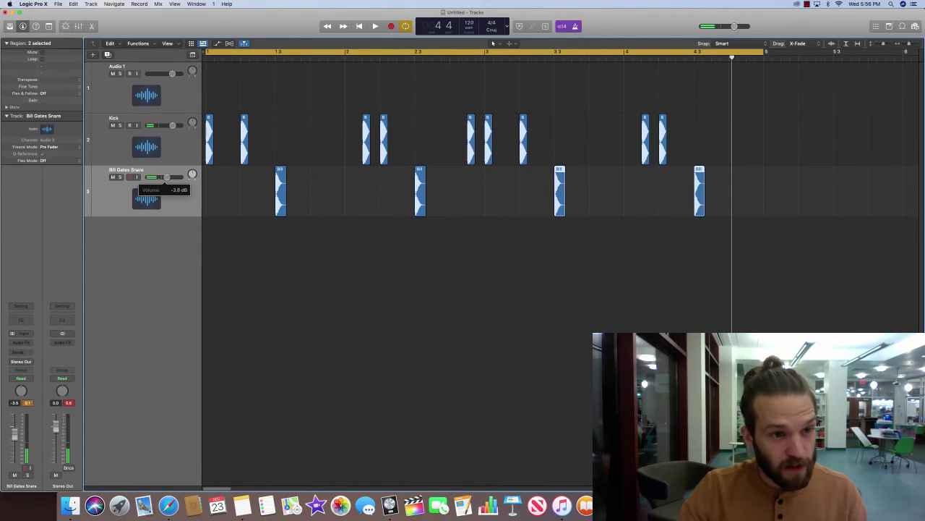
drag(155, 179, 156, 180)
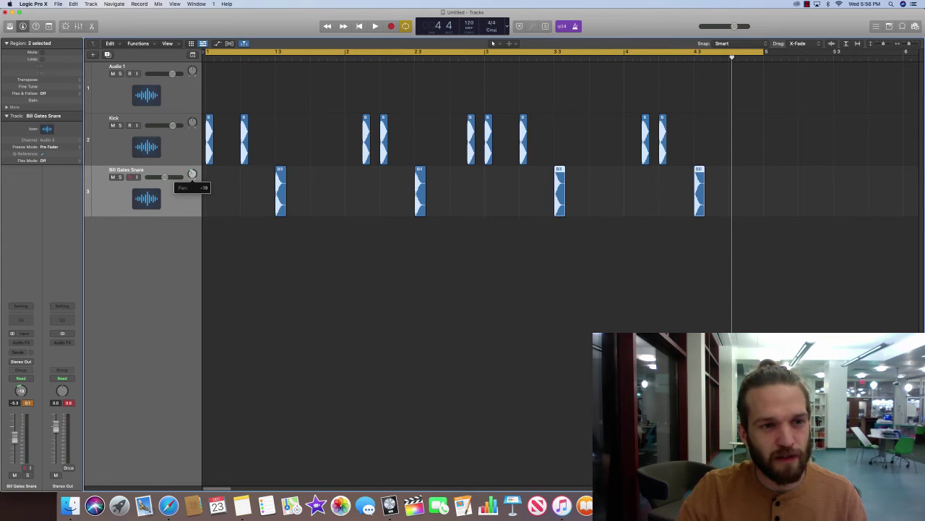
key(Up)
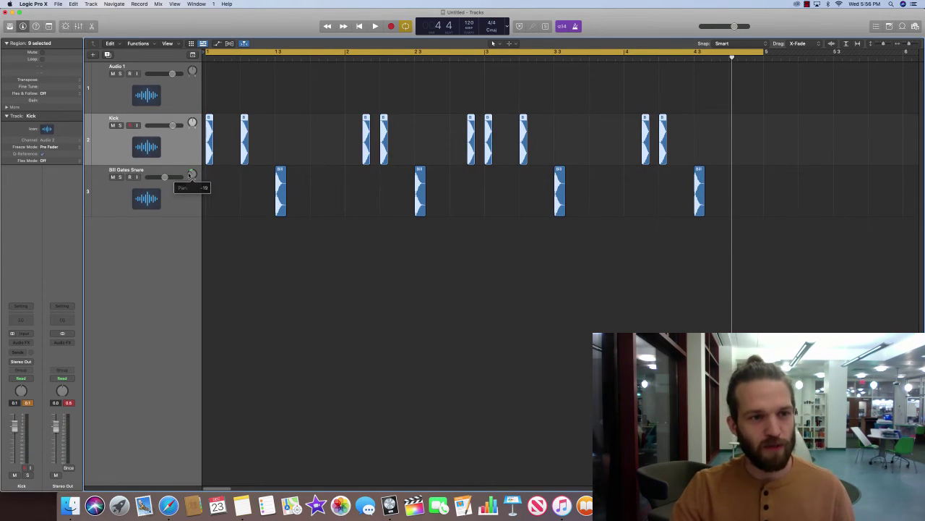
click(187, 190)
key(space)
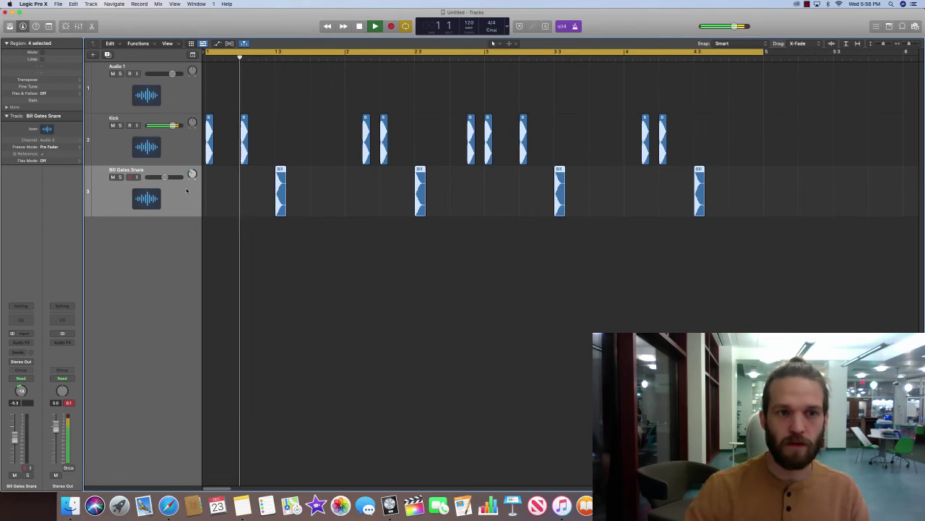
key(space)
Step: Show the file browser again and search the sample pack for "hat"
click(914, 26)
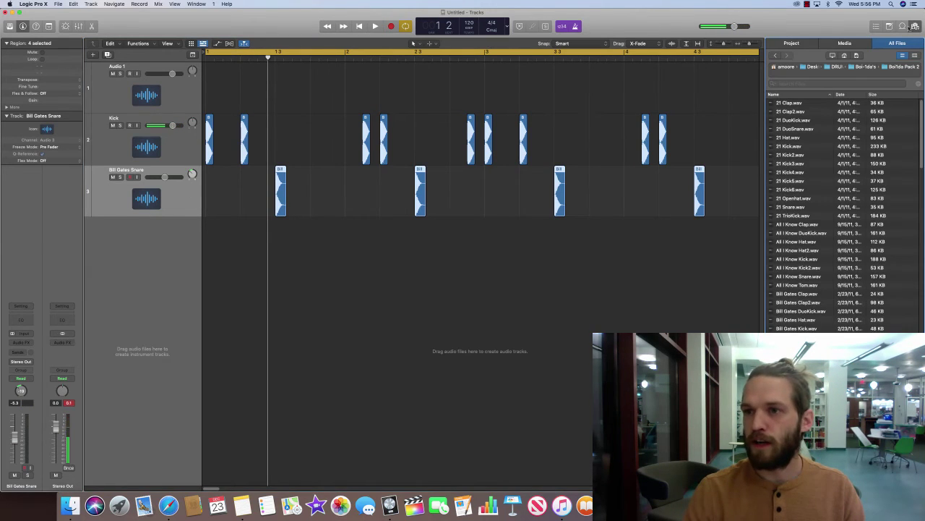
click(796, 328)
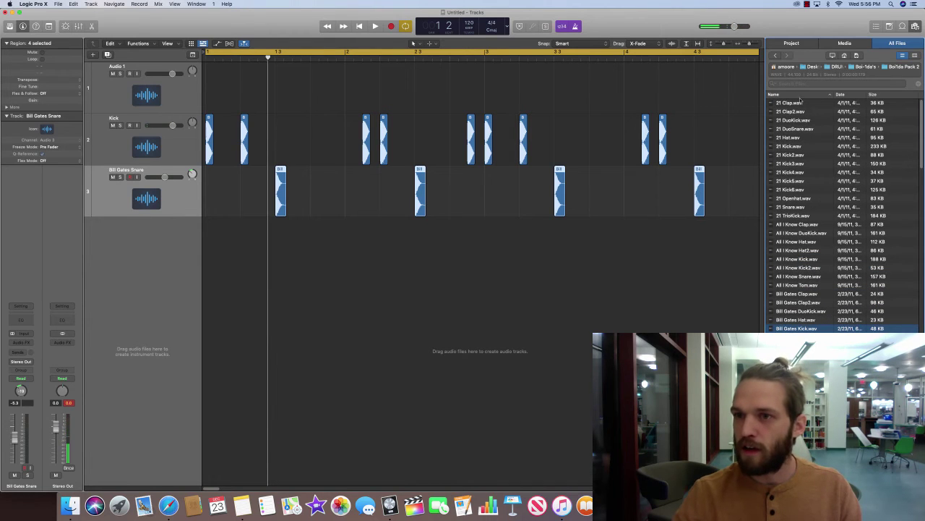
text(hat)
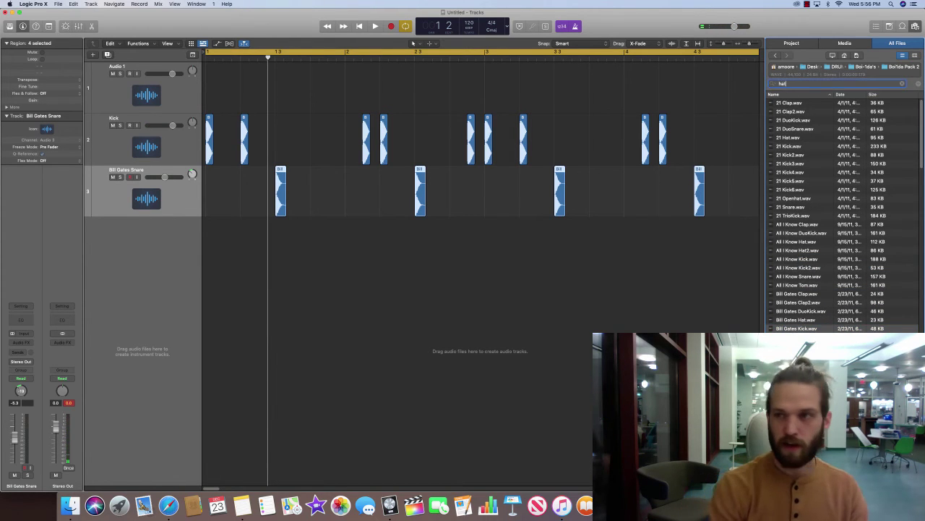
Step: Audition the closed and open hat samples in the search results, from Bill Gates OpenHat.wav through All I Know Hat2.wav
click(825, 111)
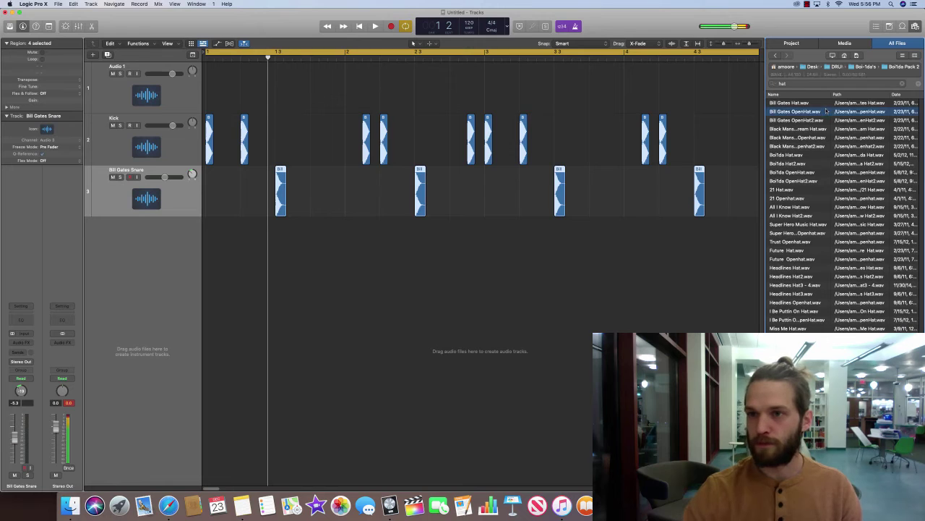
click(820, 120)
click(811, 137)
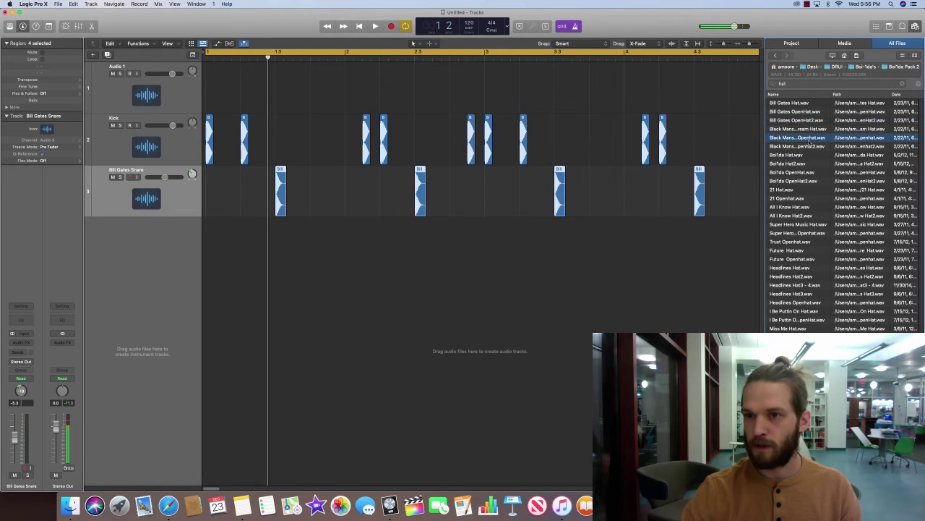
click(791, 130)
click(790, 146)
click(790, 155)
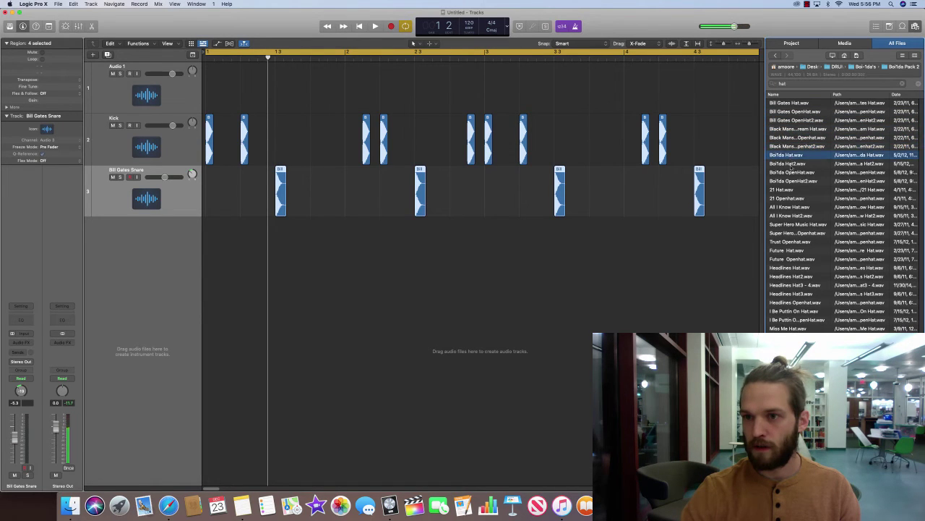
click(790, 165)
click(785, 188)
click(787, 198)
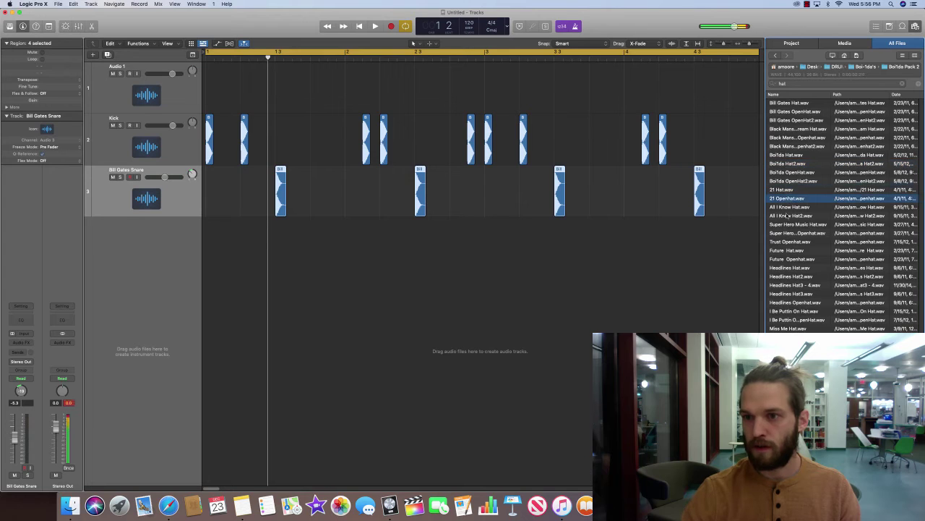
click(786, 208)
click(785, 216)
Step: Place All I Know Hat.wav at bar 1 and All I Know Hat2.wav at beat 2 of bar 1, each on its own new track
click(783, 210)
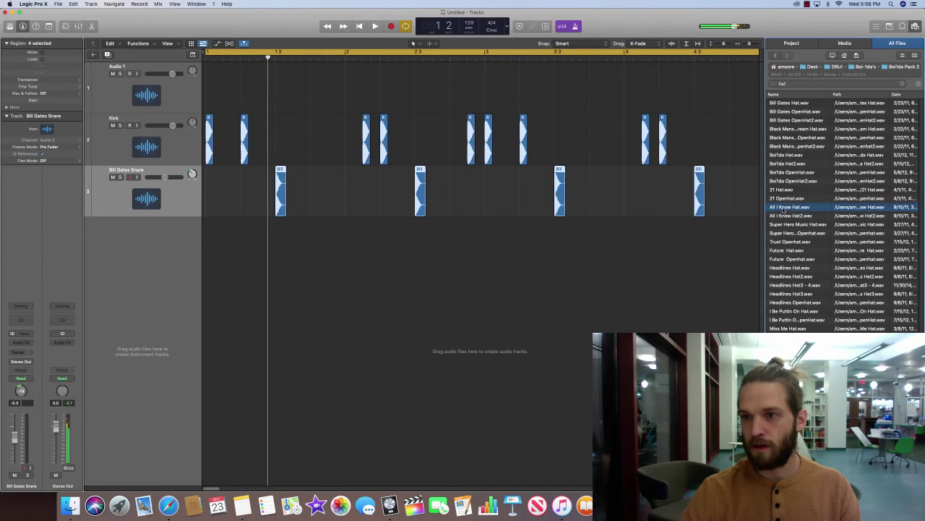
drag(694, 229, 202, 300)
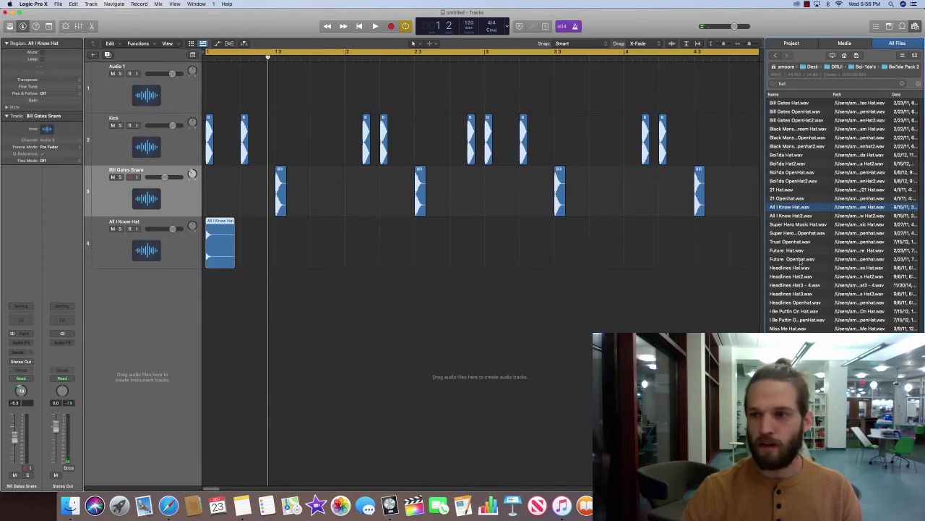
click(796, 216)
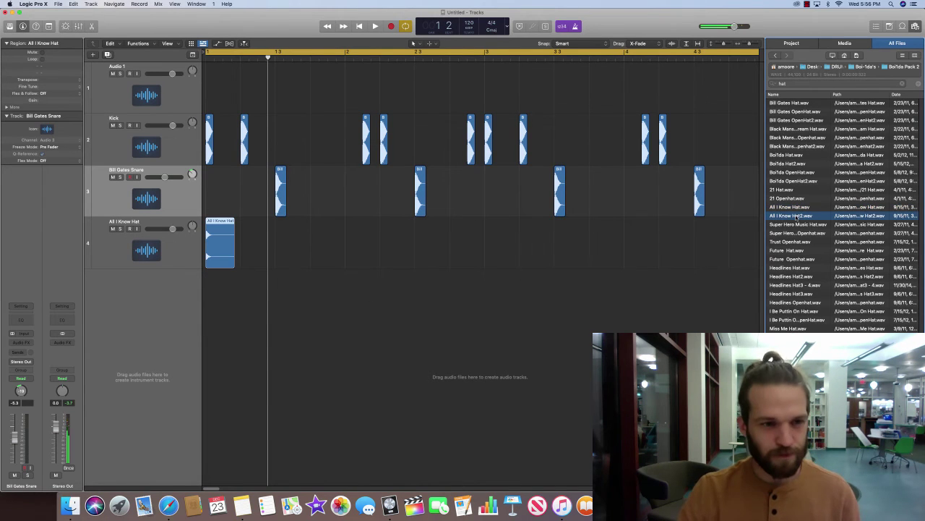
drag(796, 215, 239, 306)
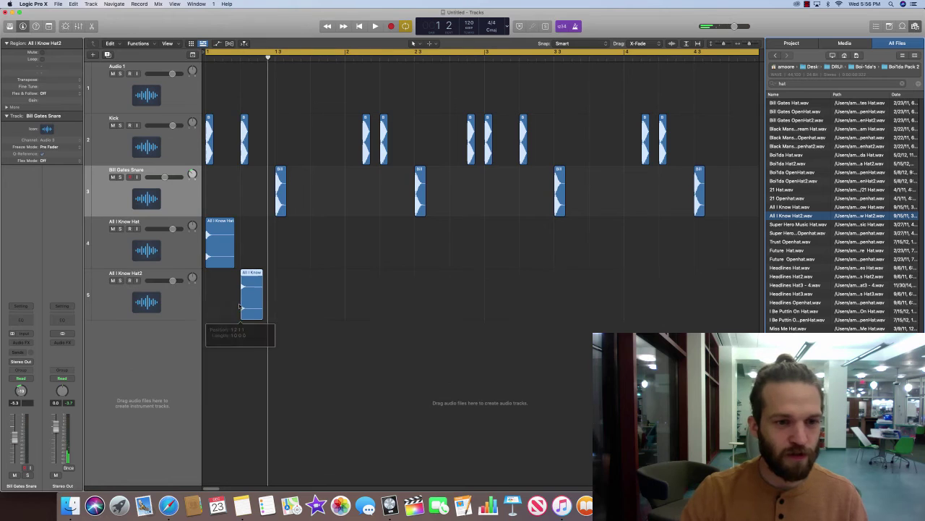
Step: Set the All I Know Hat2 track's volume to -2.7 dB, move its region to the offbeat after beat 1, and play the beat
click(154, 282)
mouse_move(172, 280)
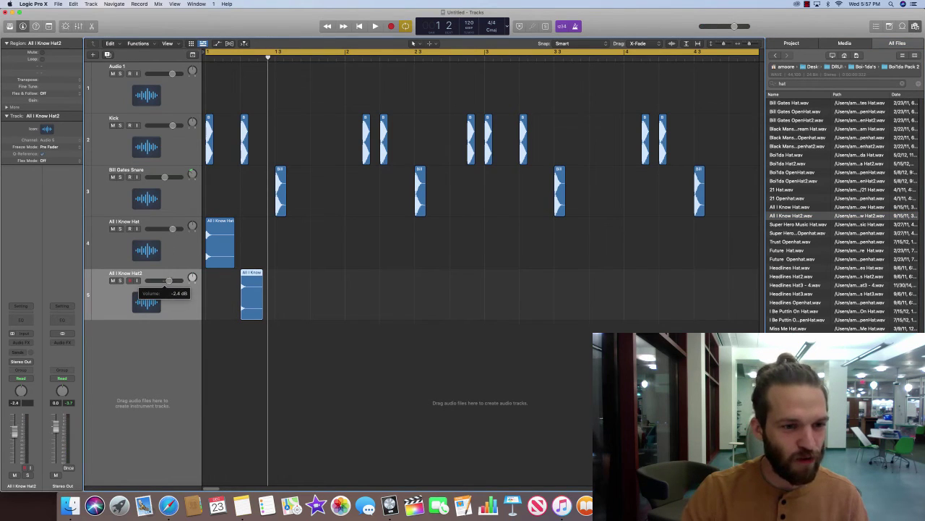
key(space)
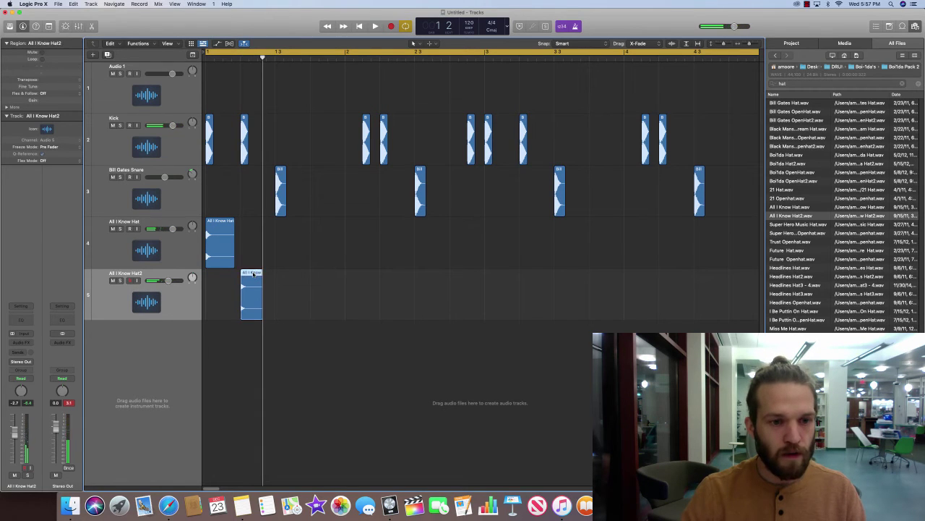
mouse_move(245, 273)
mouse_down()
mouse_move(216, 273)
mouse_move(229, 273)
mouse_up()
key(space)
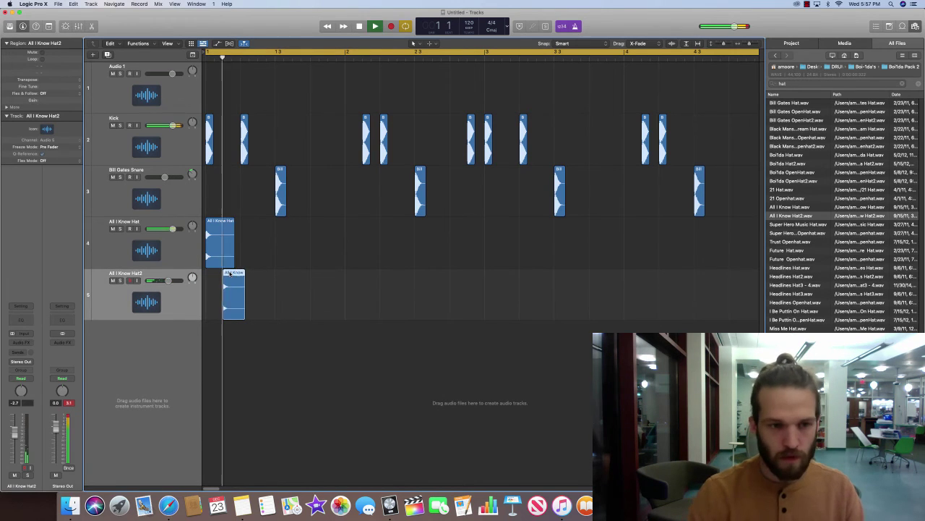
key(space)
Step: Copy the pair of hats to beat 2 of bar 1, copy both pairs to beats 3 and 4, and play the beat
click(267, 297)
click(215, 222)
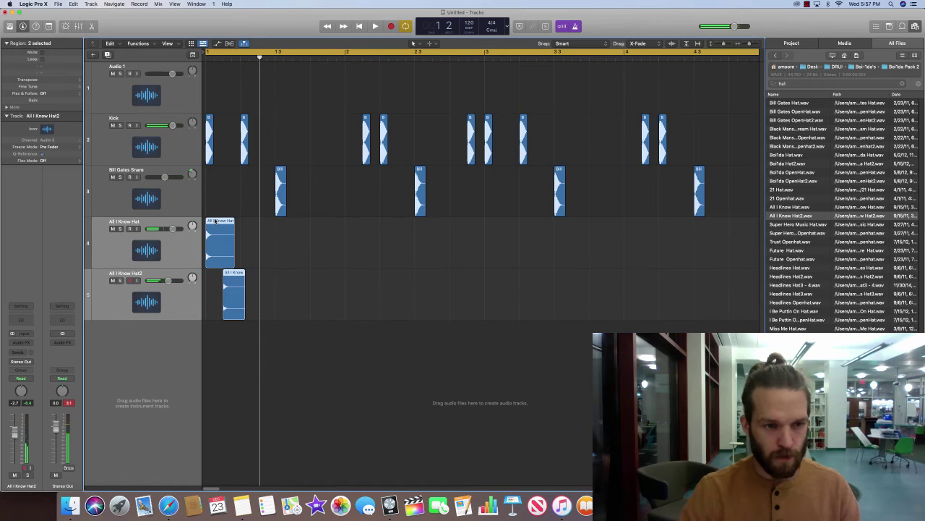
drag(215, 221, 250, 230)
key(space)
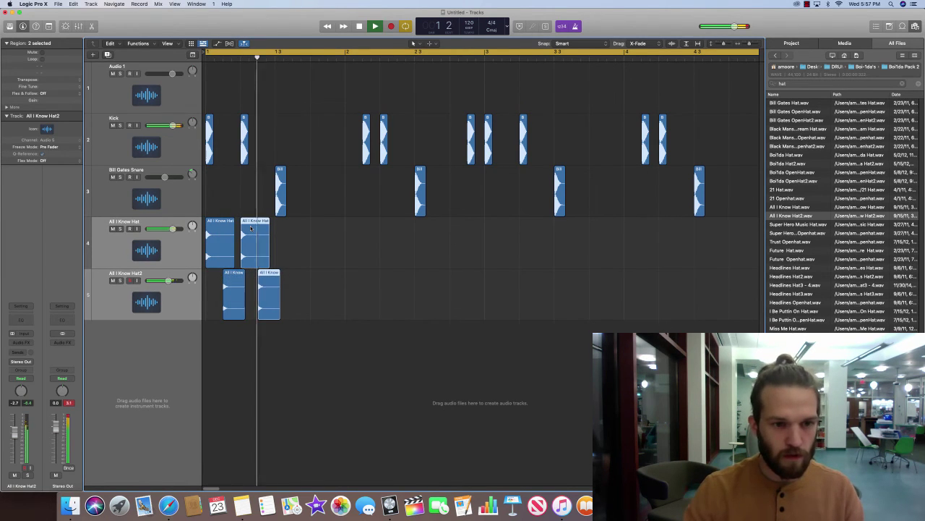
mouse_move(304, 320)
mouse_down()
mouse_move(213, 219)
mouse_move(217, 230)
mouse_move(284, 230)
mouse_up()
key(space)
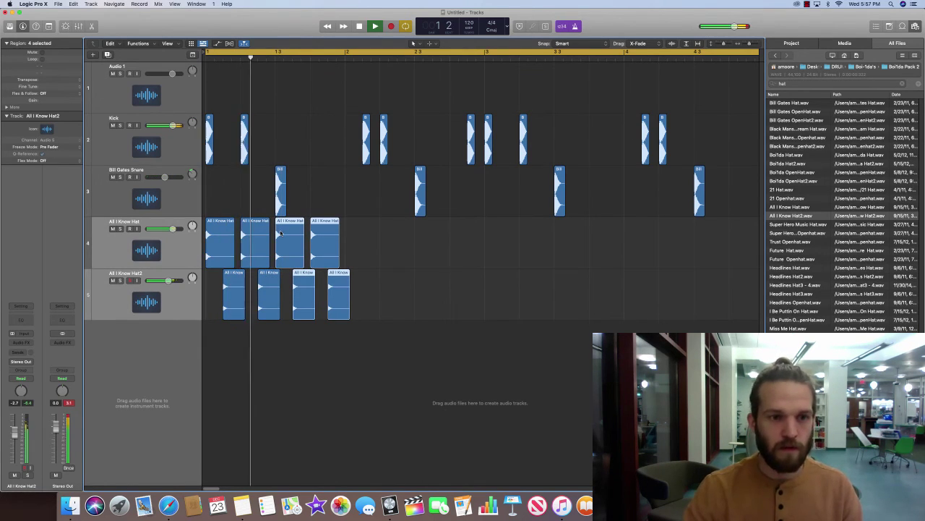
key(space)
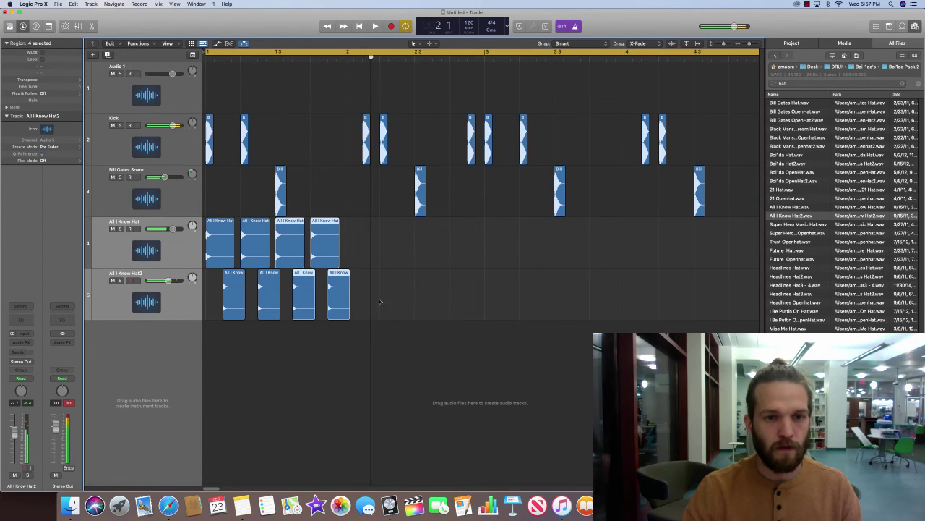
Step: Copy all the hats of bar 1 to bar 2 on both hat tracks and listen to the beat
click(374, 302)
drag(375, 299, 357, 225)
key(space)
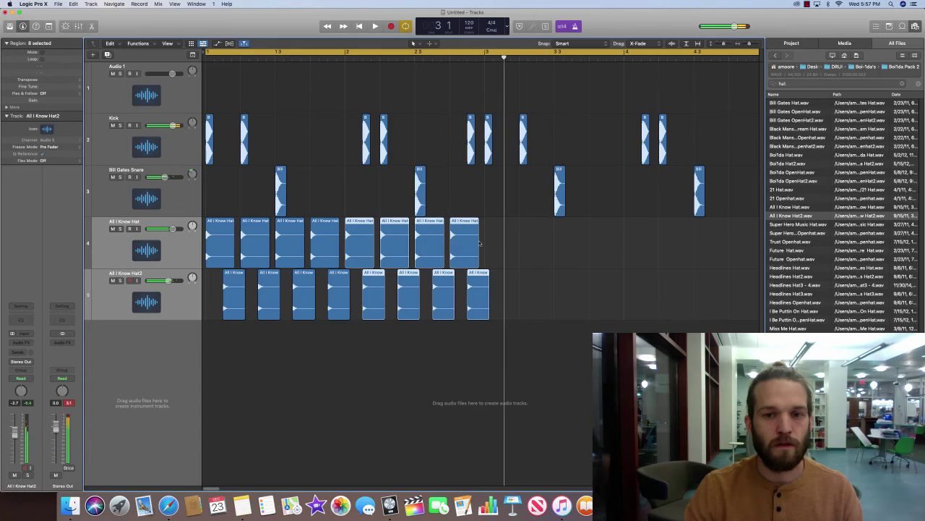
Step: Hide the file browser, copy the two bars of hats to bars 3 and 4, and play the beat from the start
key(f)
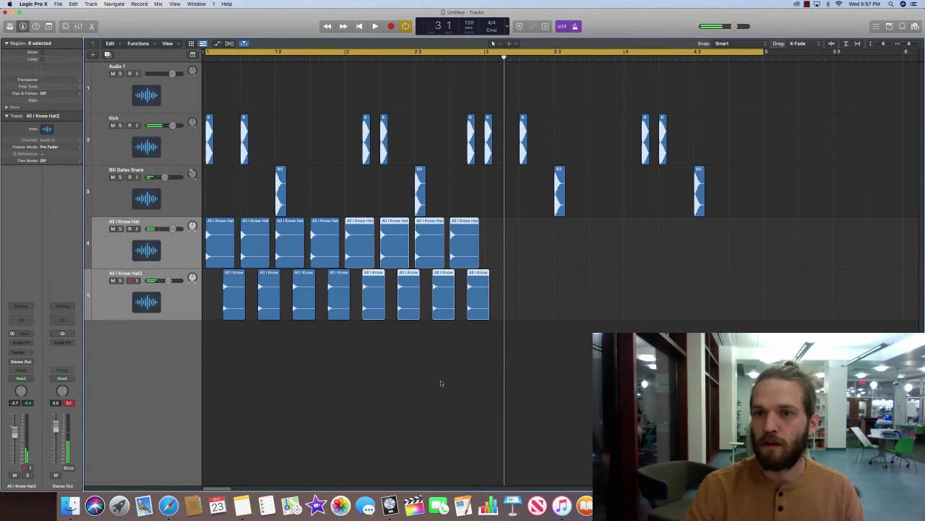
drag(518, 337, 168, 242)
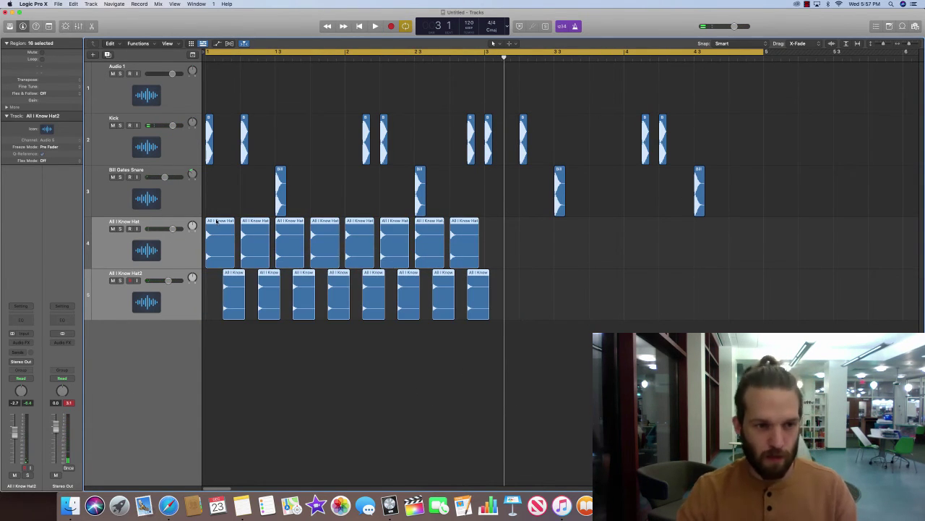
drag(217, 222, 494, 229)
key(Return)
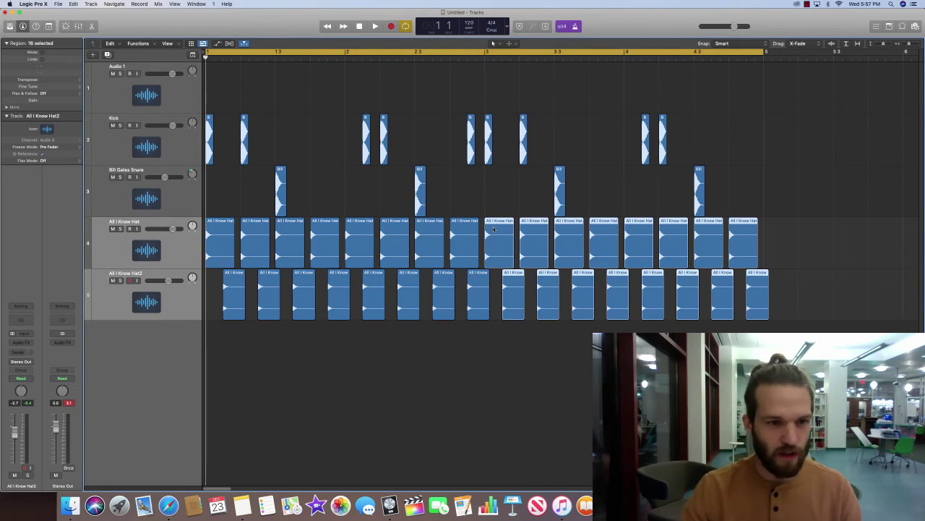
key(space)
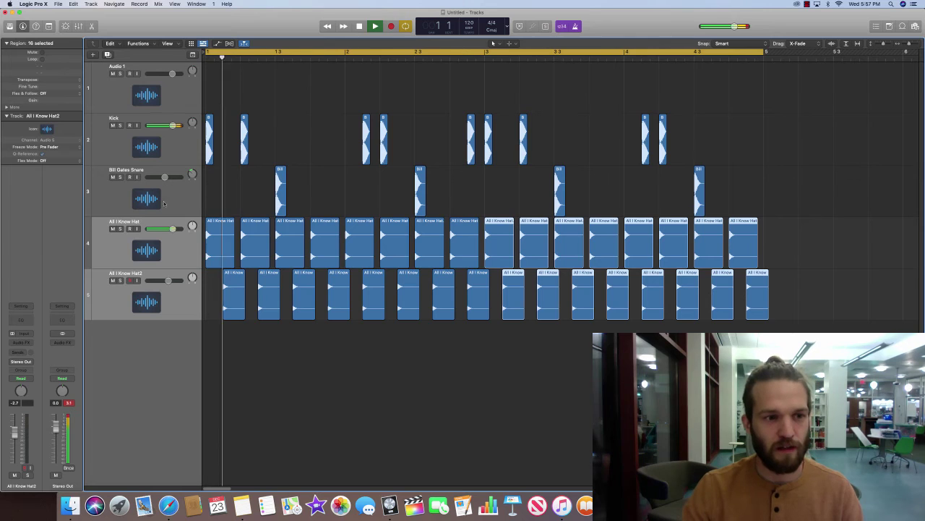
Step: Rename the All I Know Hat track "Hi hat 1" and the All I Know Hat2 track "Hi hat accent"
double_click(126, 220)
text(Hi hat 1)
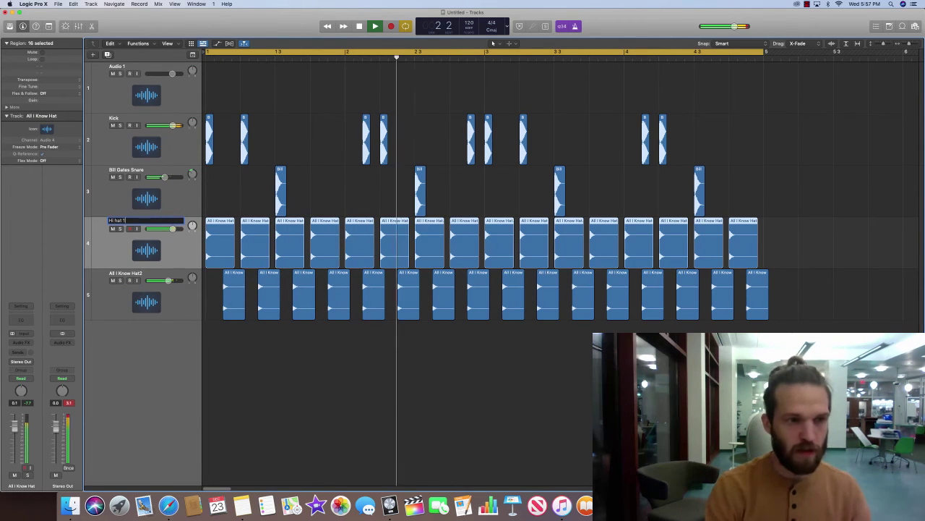
key(Return)
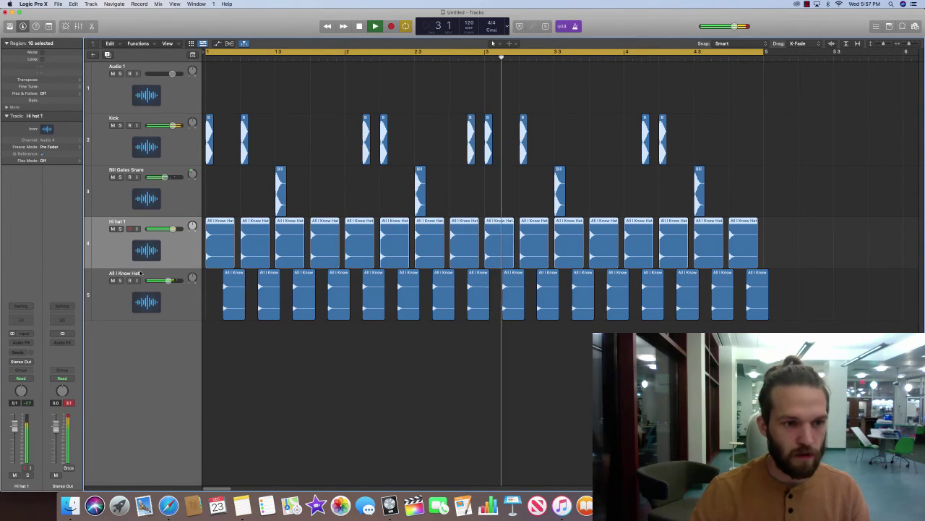
double_click(148, 272)
text(Hi hat acce)
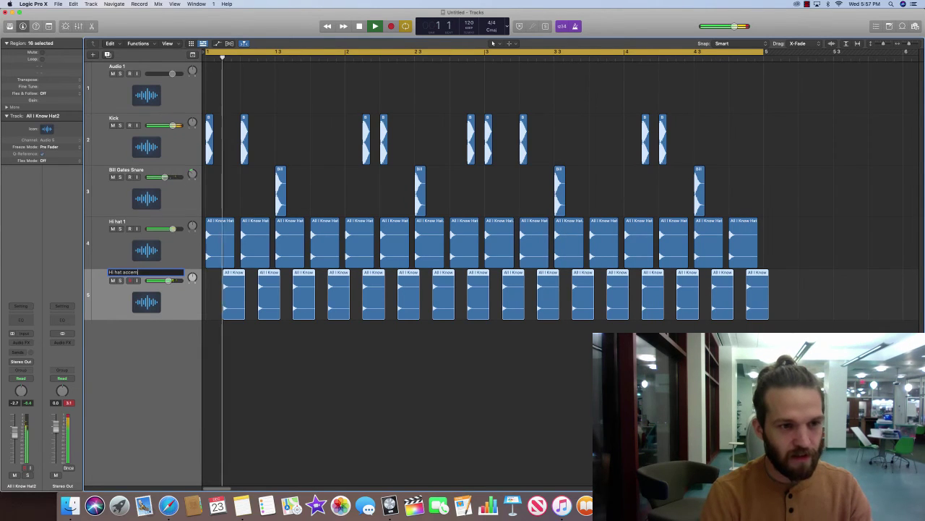
key(Return)
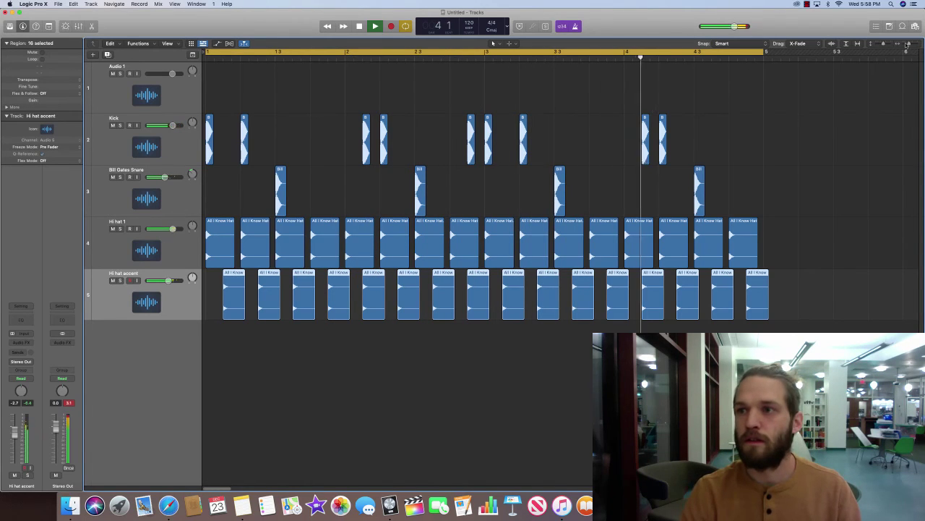
Step: Stop playback, show the file browser, and search the DRUMS AND SUCH folder for "808"
drag(910, 43, 881, 45)
key(space)
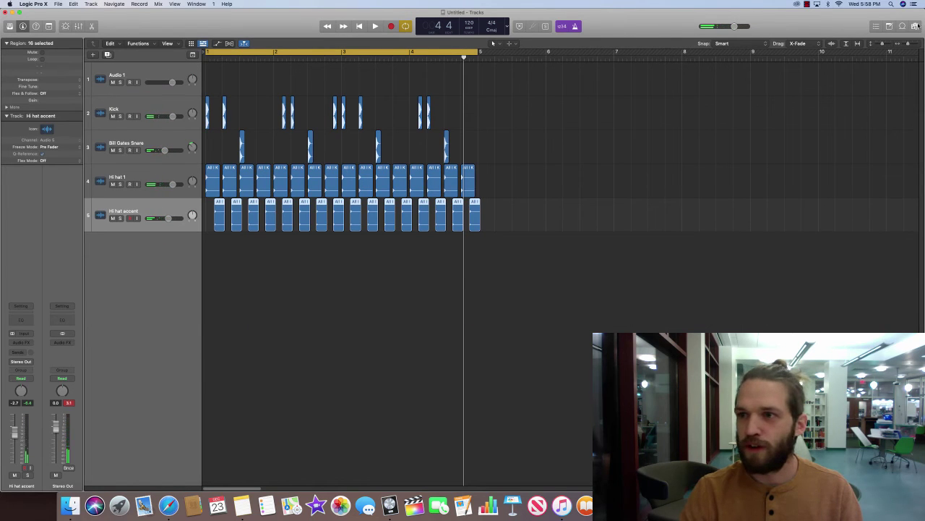
click(916, 26)
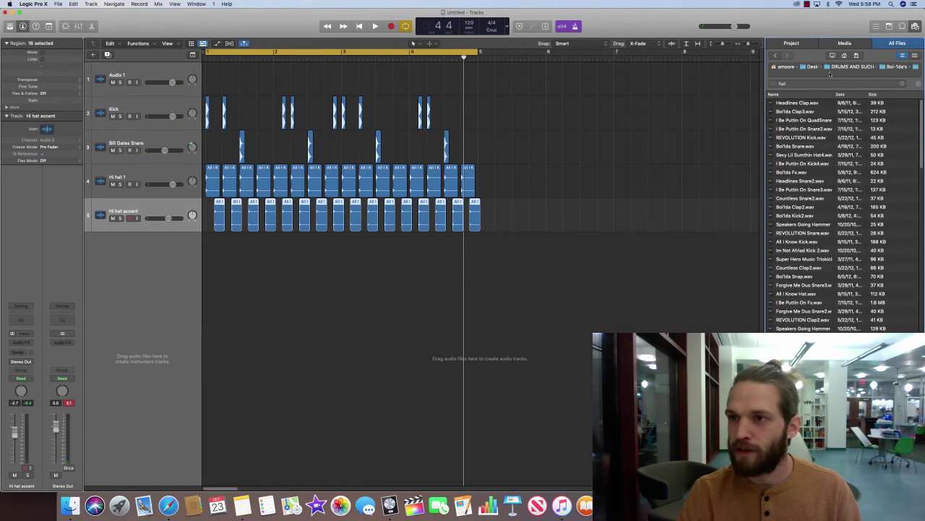
click(834, 67)
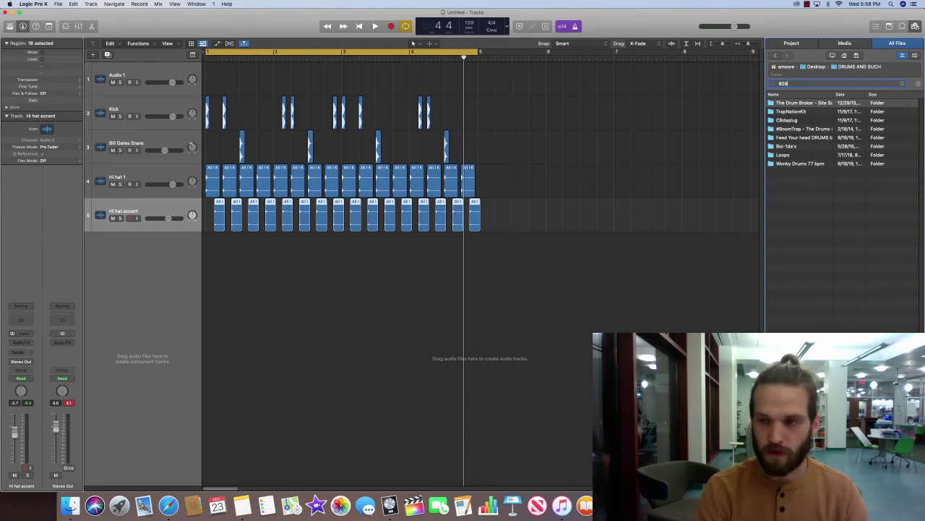
key(Return)
Step: Audition several 808 samples and place the BWB THE WAVE 808 (2)-24b sample at bar 2 on a new track
click(784, 103)
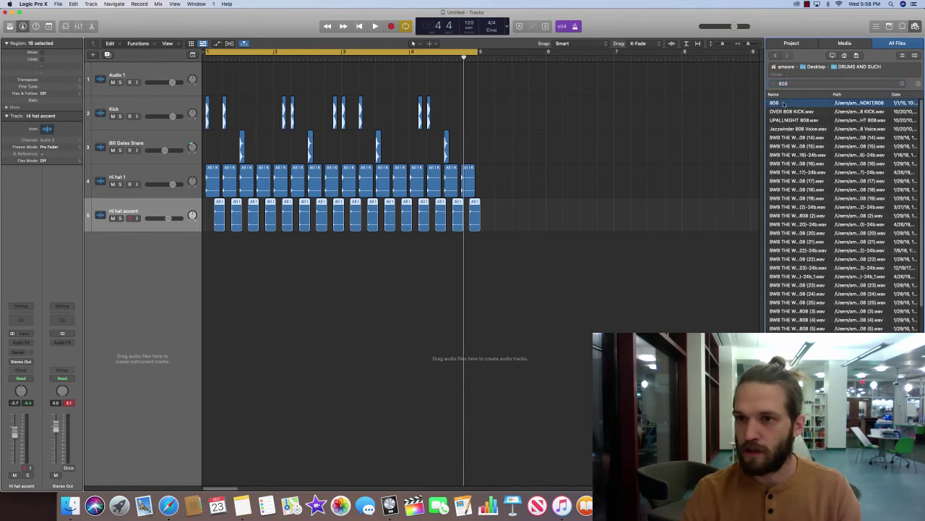
click(785, 111)
click(788, 123)
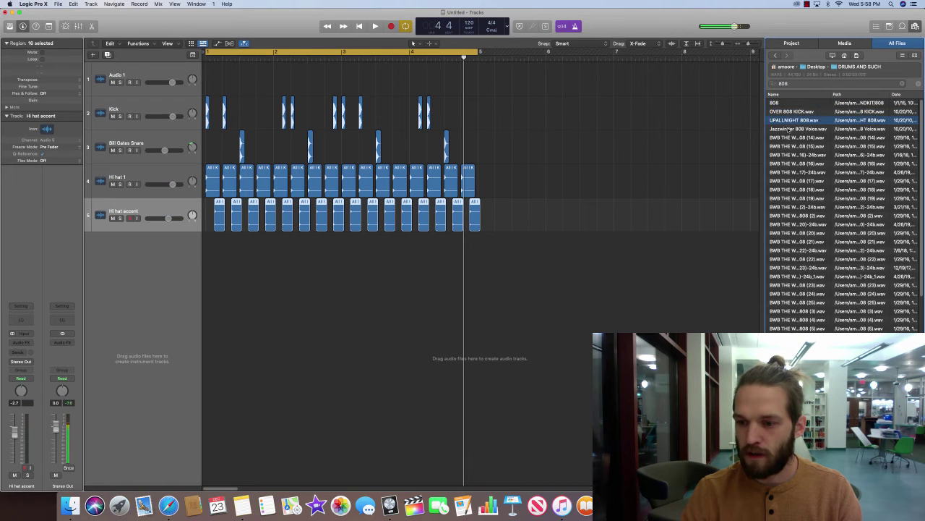
click(789, 147)
click(781, 130)
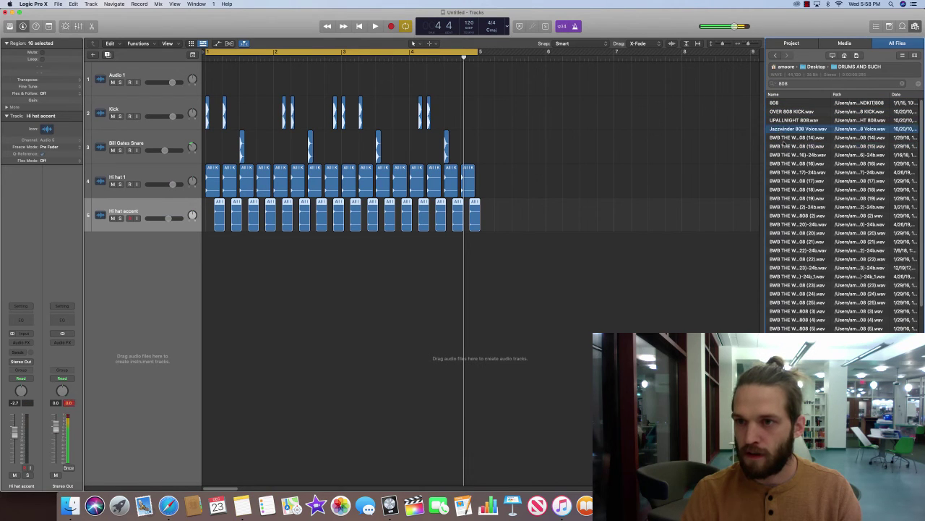
click(787, 163)
click(796, 208)
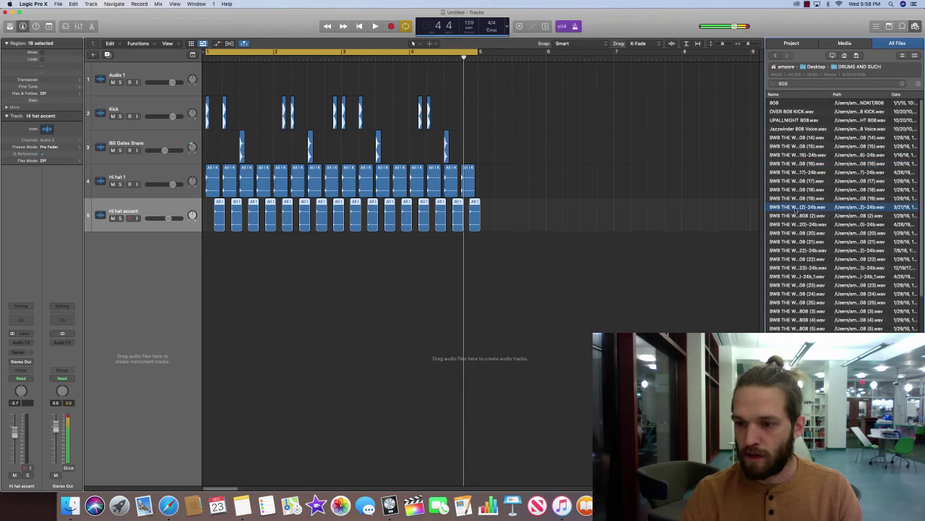
drag(800, 207, 278, 274)
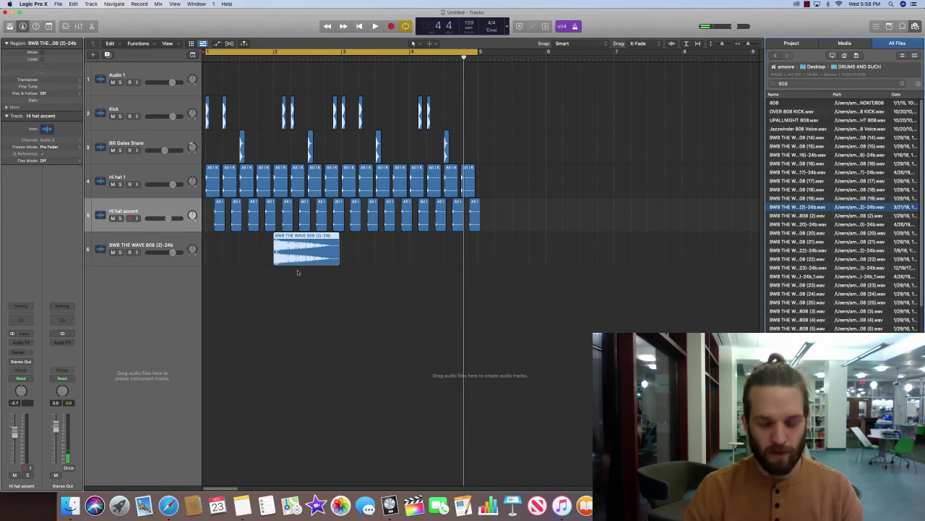
Step: Play the beat from the start, move the 808 region to the beginning of bar 1, and play it again
key(Return)
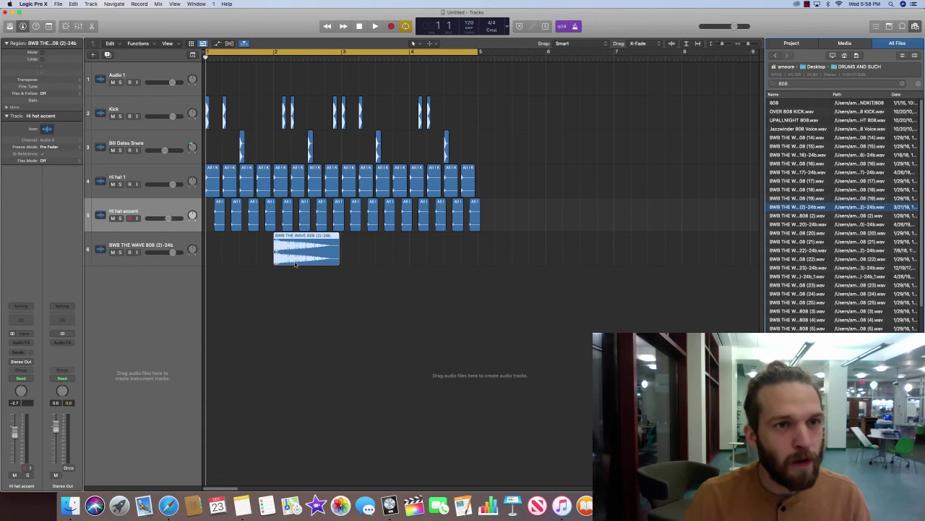
key(space)
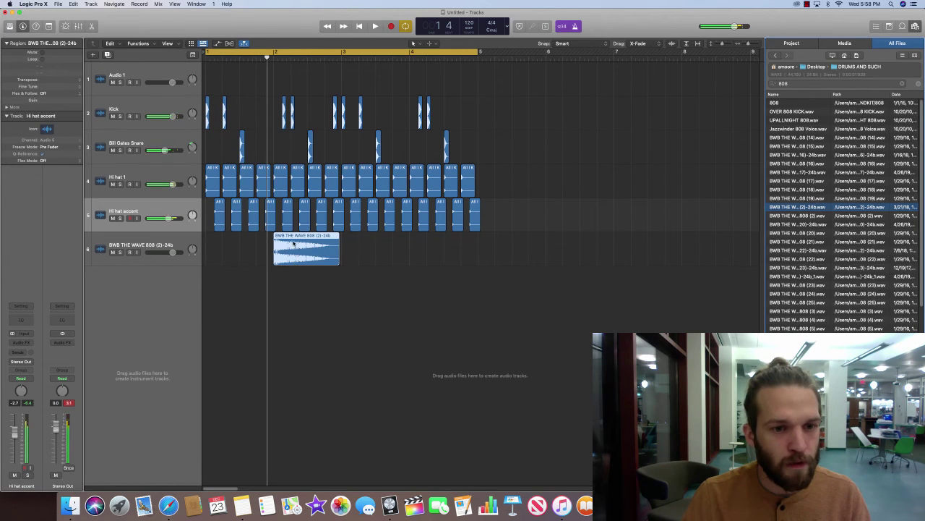
drag(294, 243, 235, 236)
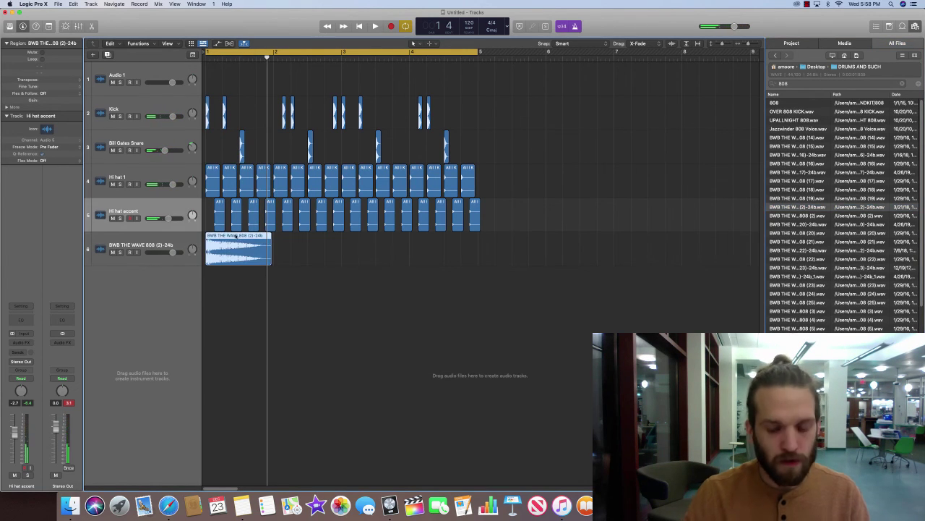
key(Return)
key(space)
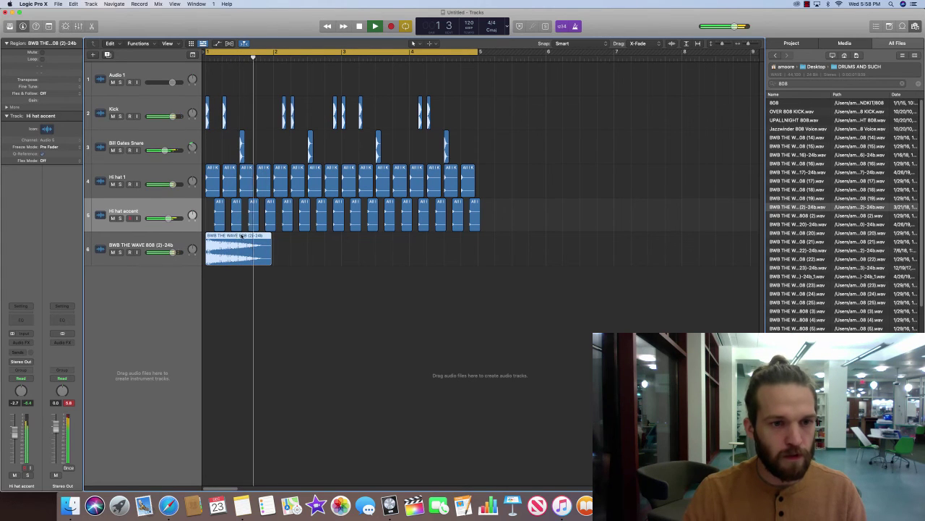
Step: Lower the 808 track's volume to -5.7 dB while playing the beat, restart it to check the level, and stop
drag(172, 252, 166, 253)
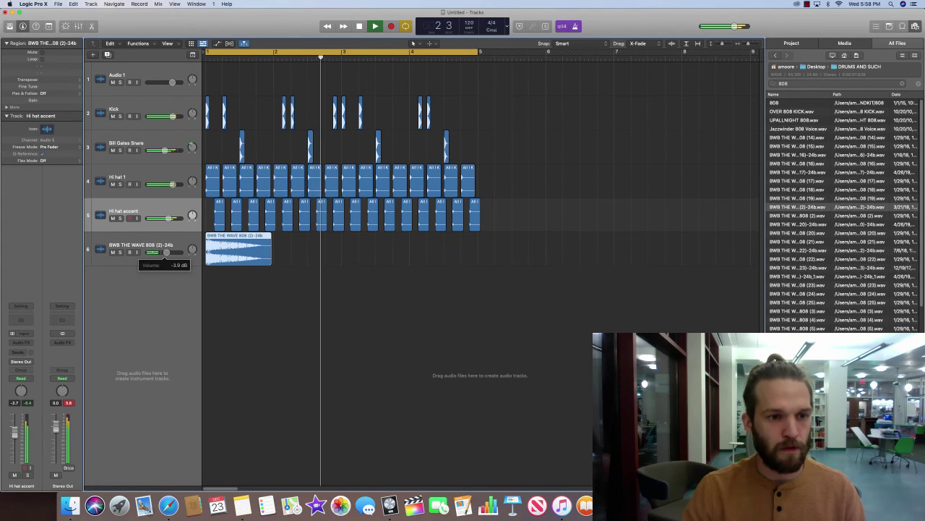
key(Return)
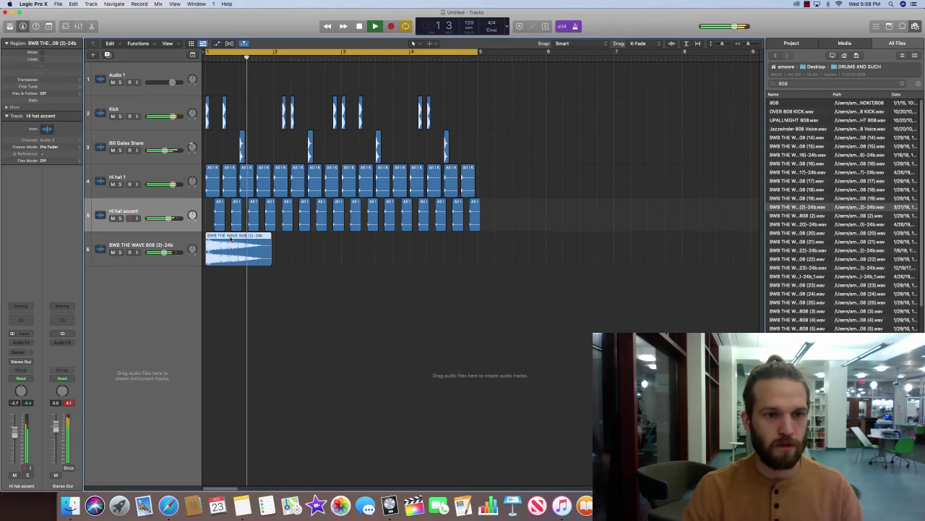
key(space)
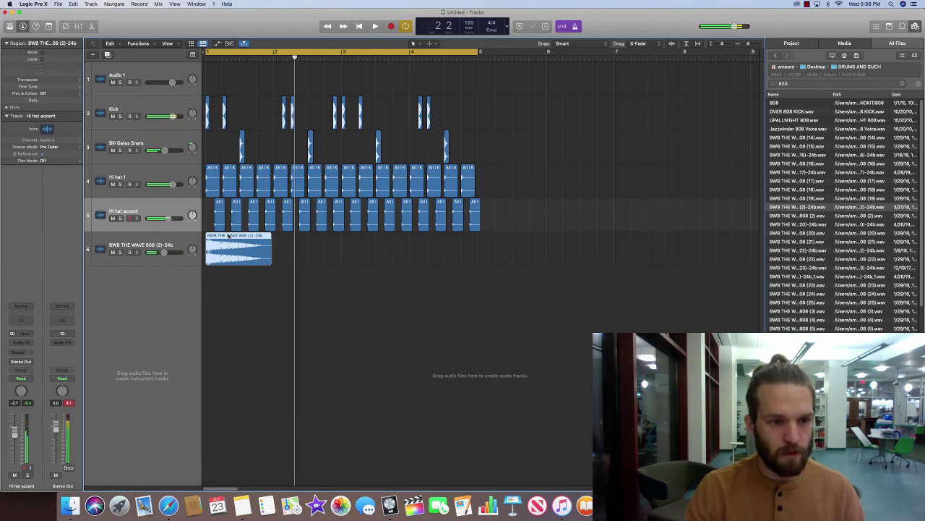
Step: Copy the 808 region to the bar 2 kick on beat 2 and lower the 808 track's volume to -7.4 dB during playback
drag(228, 236, 312, 241)
key(space)
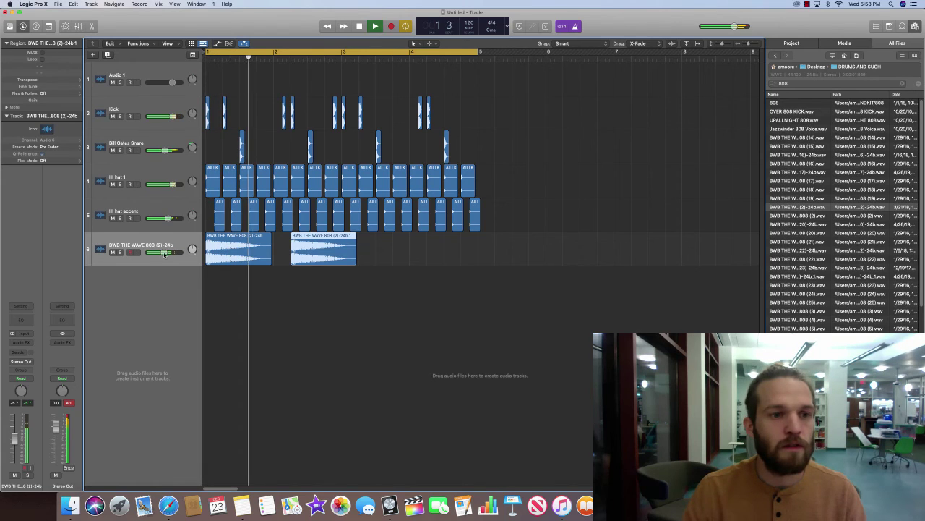
drag(164, 252, 163, 252)
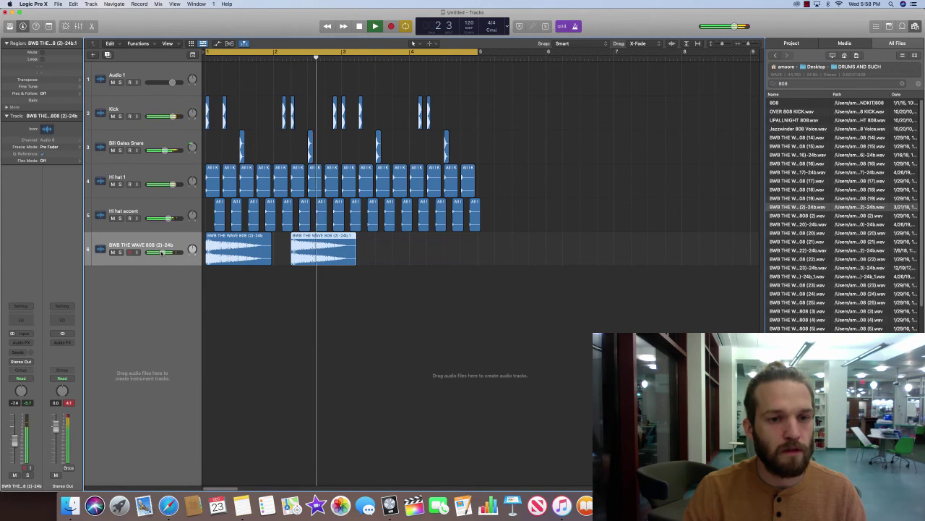
key(space)
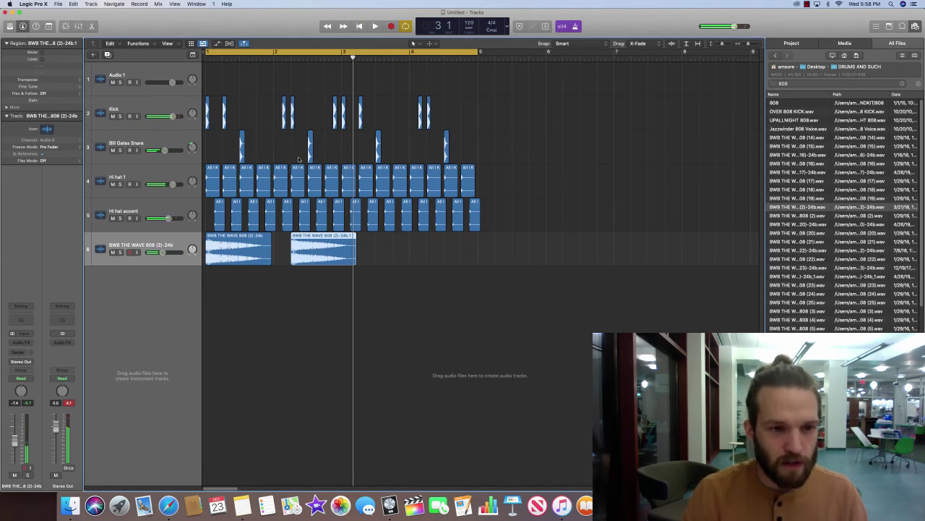
Step: Try a copy of the first 808 region at bar 3, overlapping the second one, and play from the start
click(289, 58)
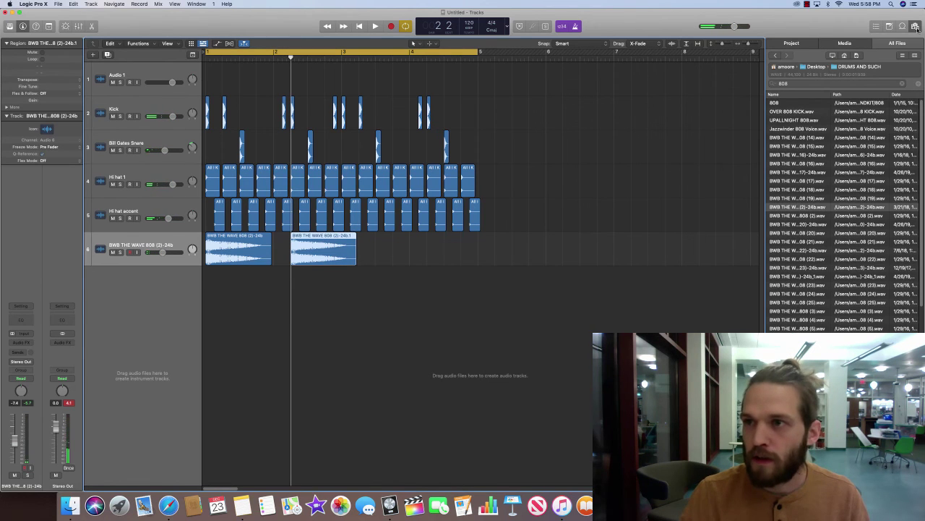
click(232, 246)
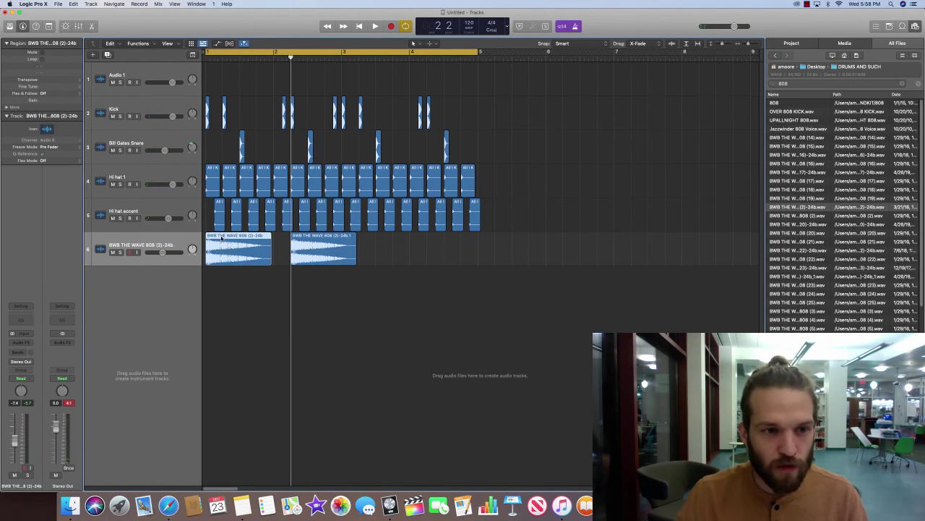
drag(223, 237, 355, 241)
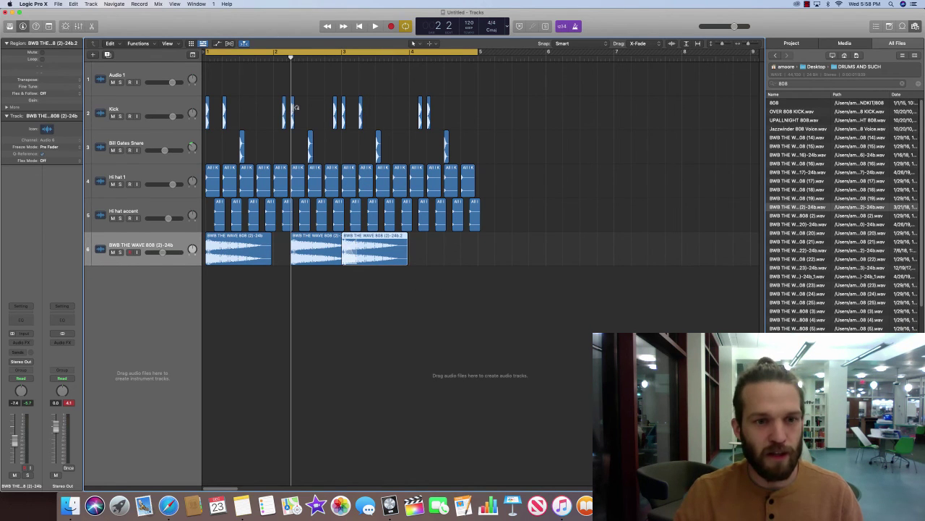
key(Return)
key(space)
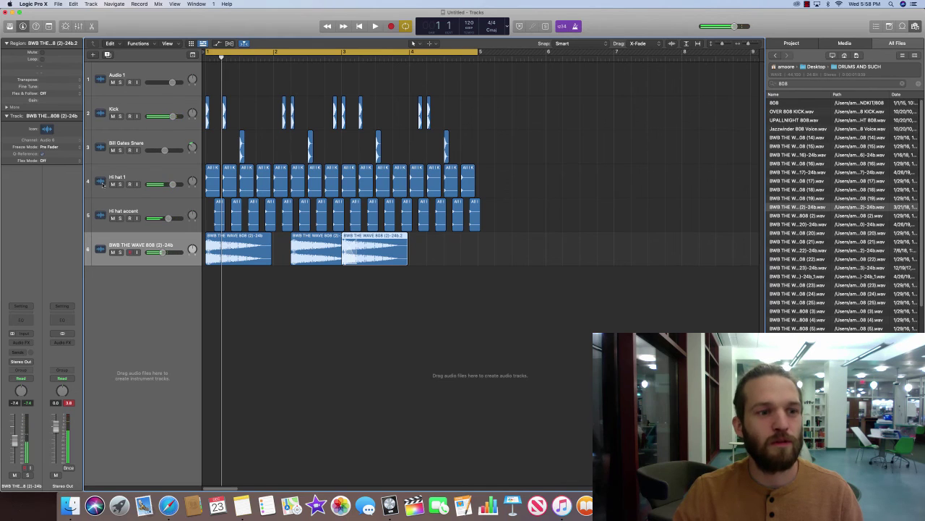
Step: Solo the 808 track, listen to the overlapping regions from bar 2, and turn solo off
click(120, 252)
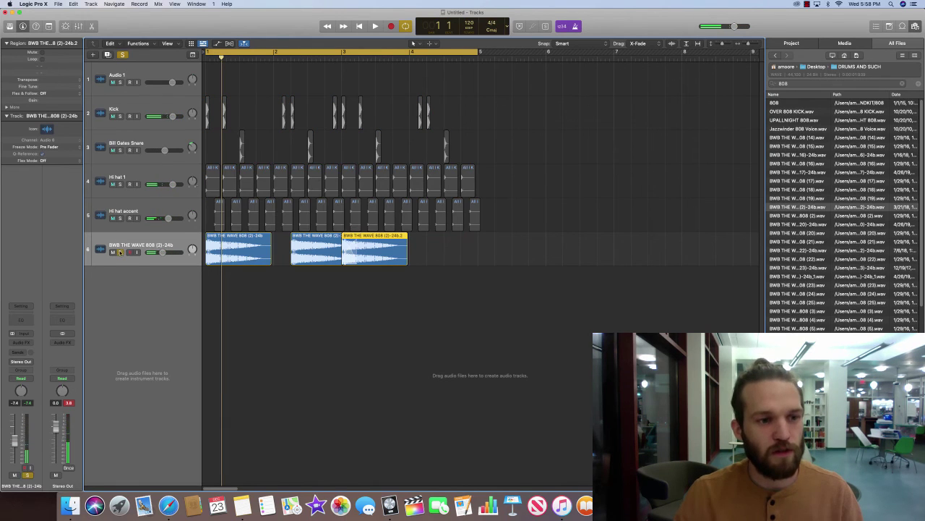
click(289, 59)
key(space)
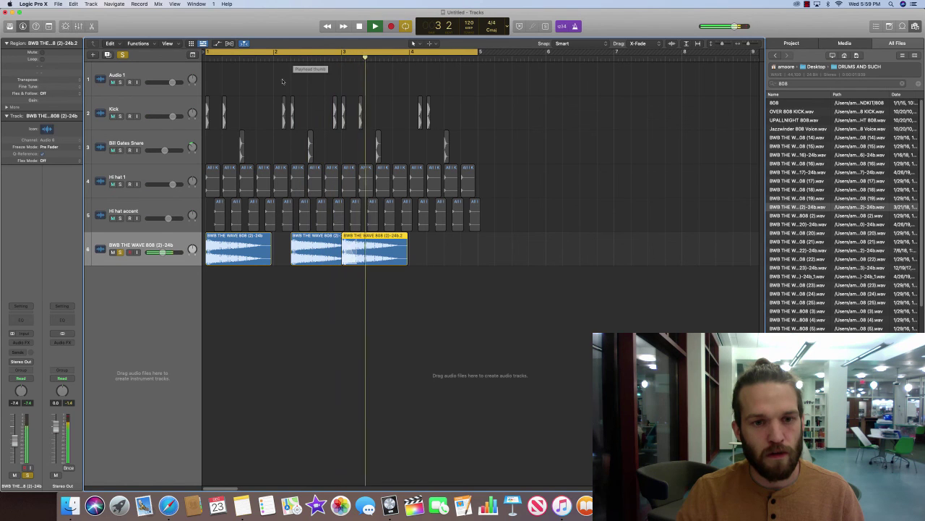
click(337, 58)
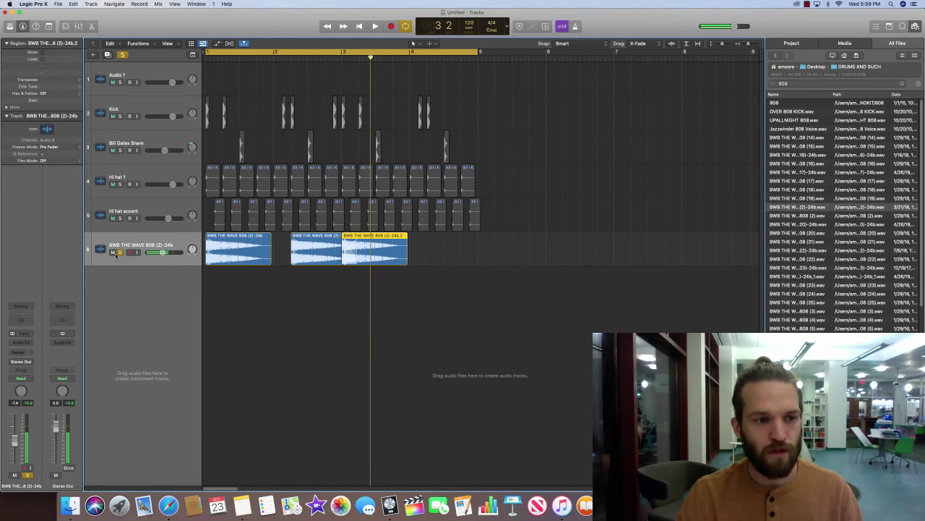
click(119, 253)
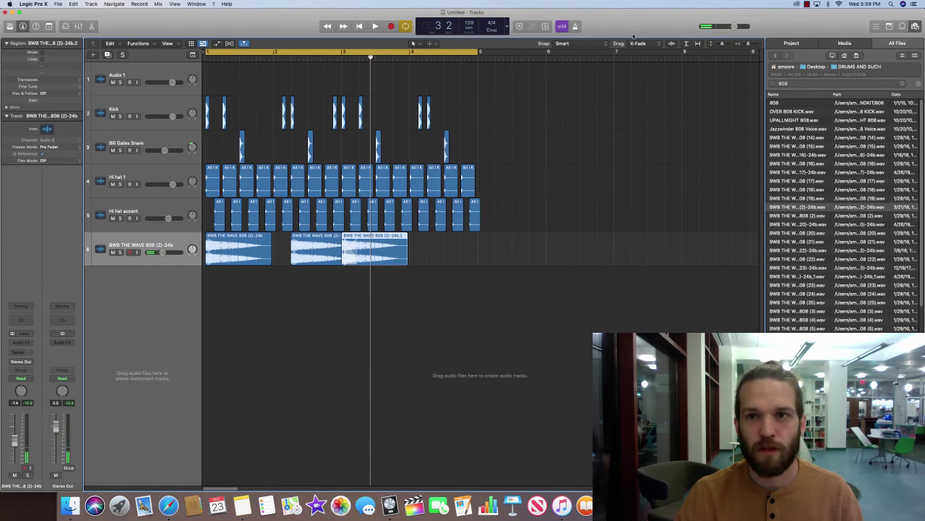
Step: Undo the 808 copy at bar 3 and review the drag mode options, keeping X-Fade
click(73, 4)
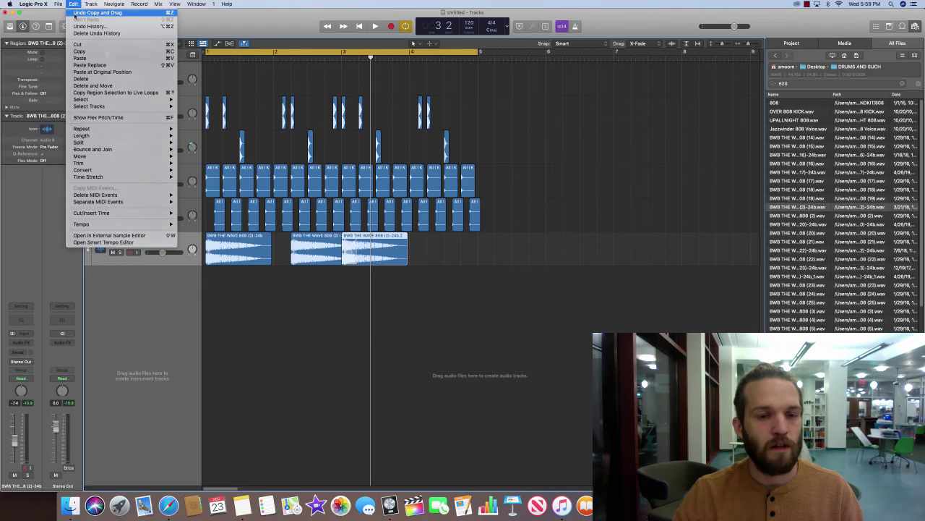
click(75, 13)
click(653, 44)
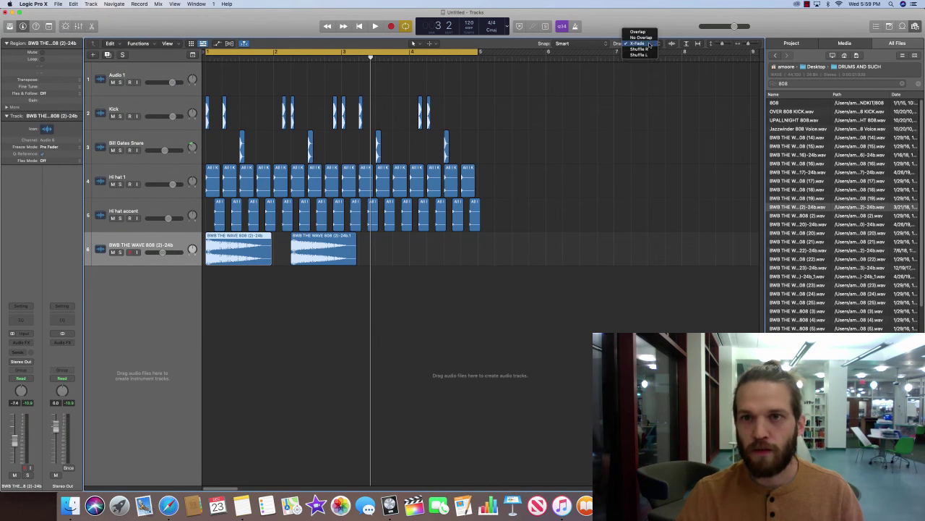
click(636, 164)
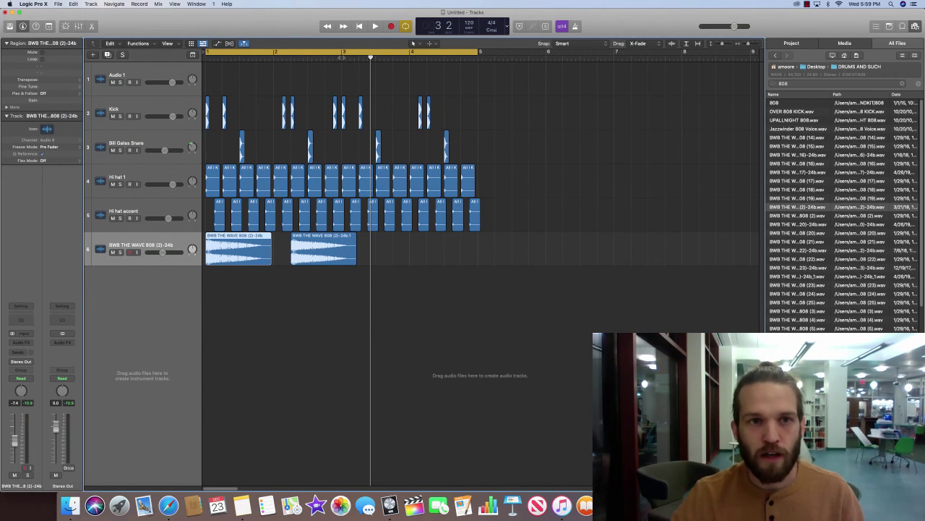
Step: Split the second 808 region at bar 3 and delete the part after the split
click(342, 58)
click(336, 248)
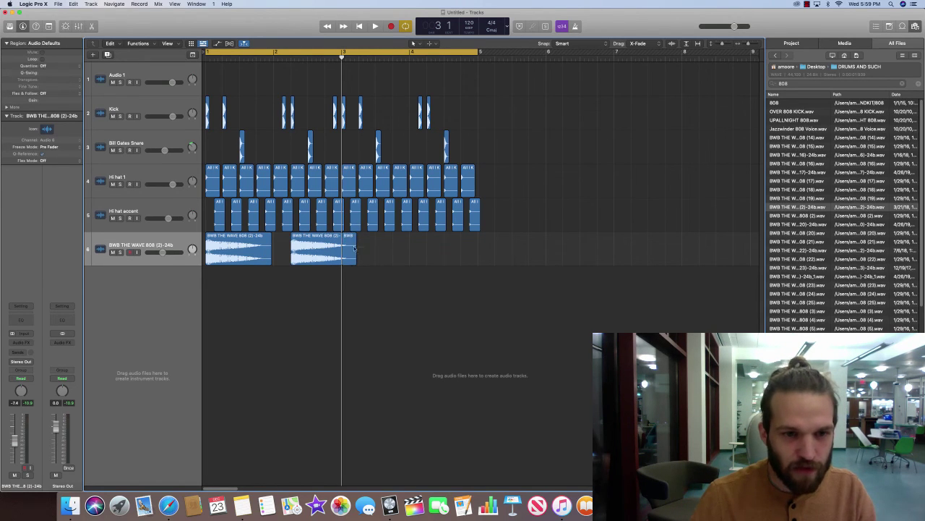
key(BackSpace)
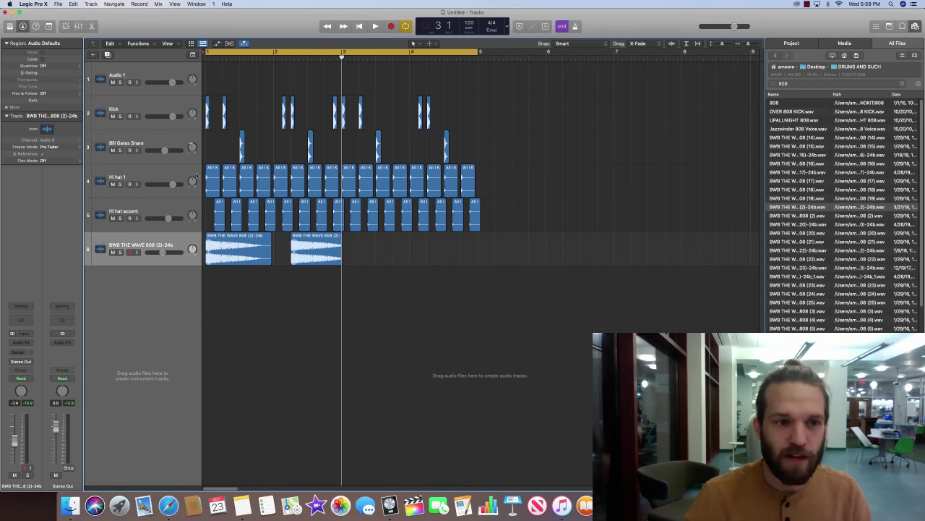
Step: Solo the 808 track and listen to how the shortened second region ends
click(120, 251)
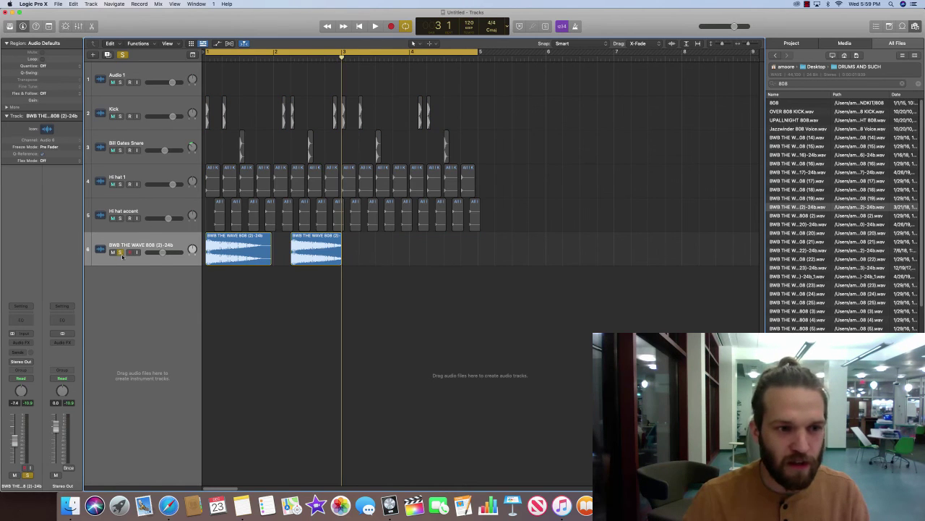
double_click(291, 59)
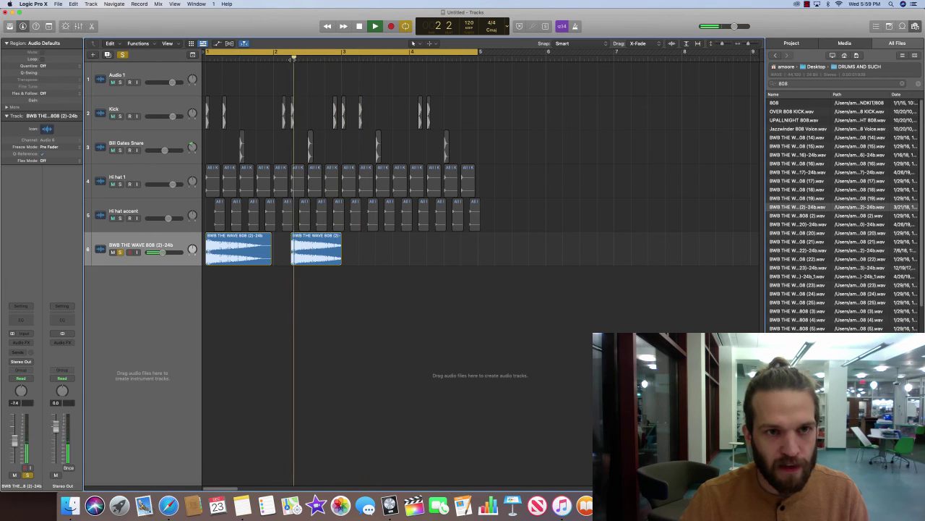
click(291, 59)
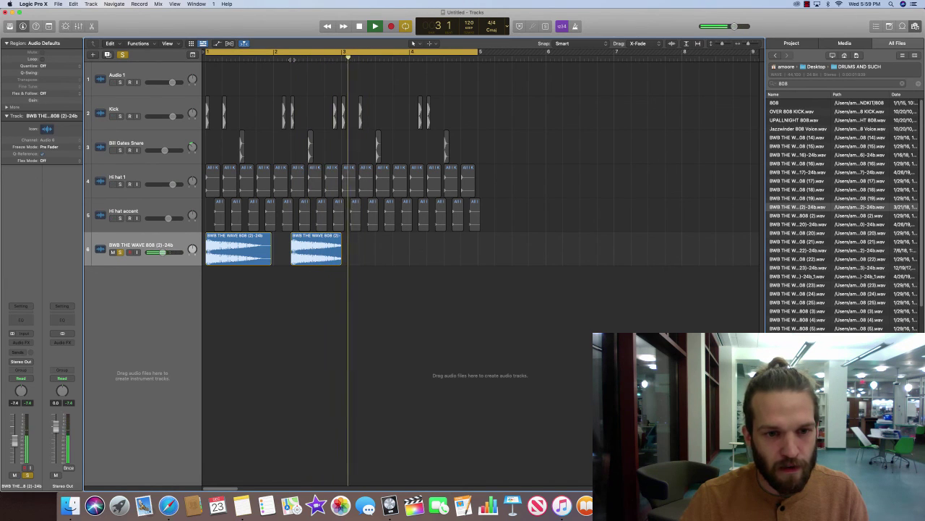
key(space)
Step: Add a fade-out at the end of the second 808 region with the Fade Tool
click(416, 43)
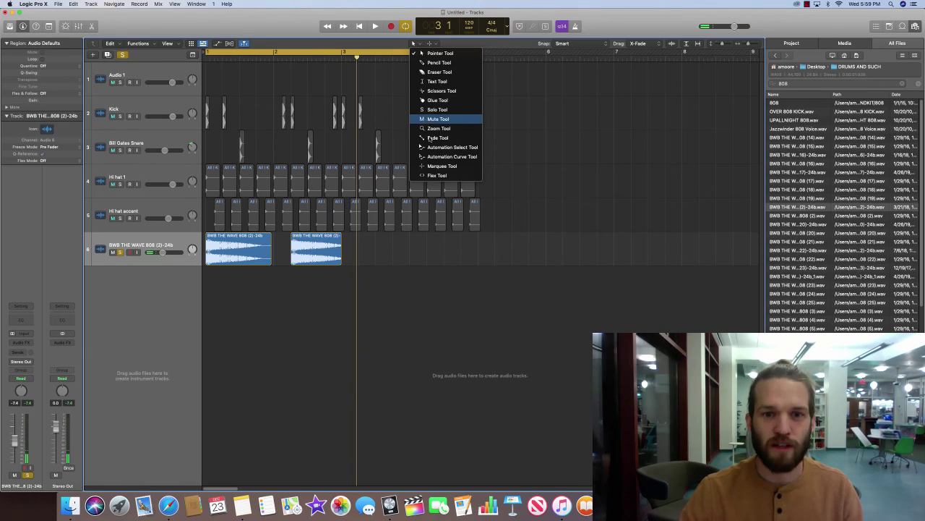
click(429, 143)
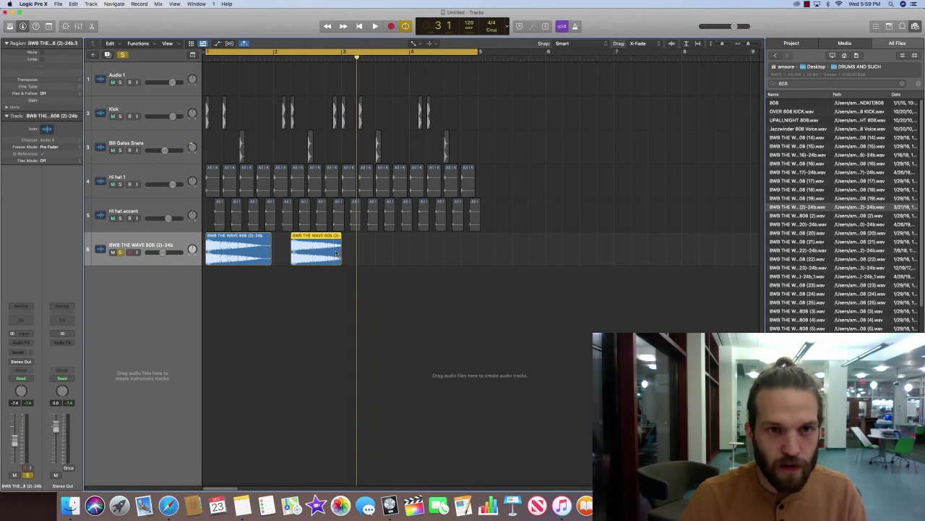
click(429, 43)
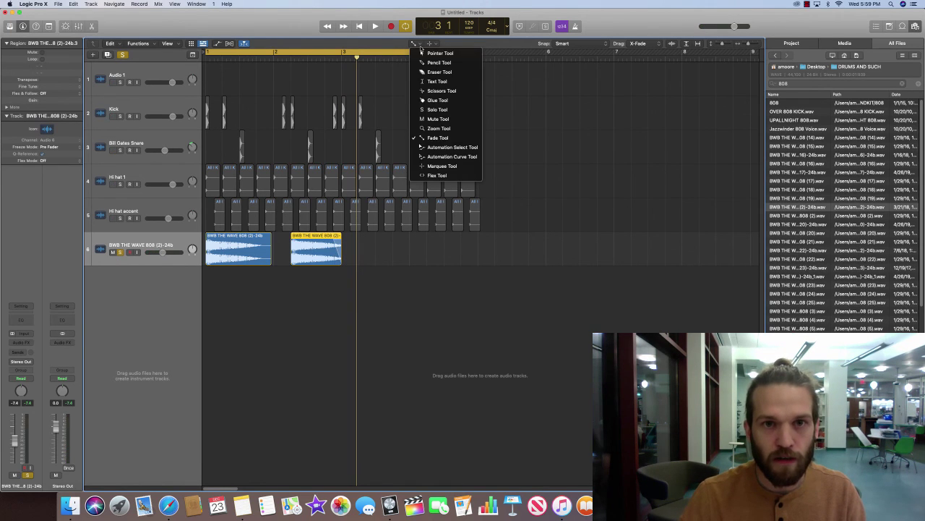
click(430, 143)
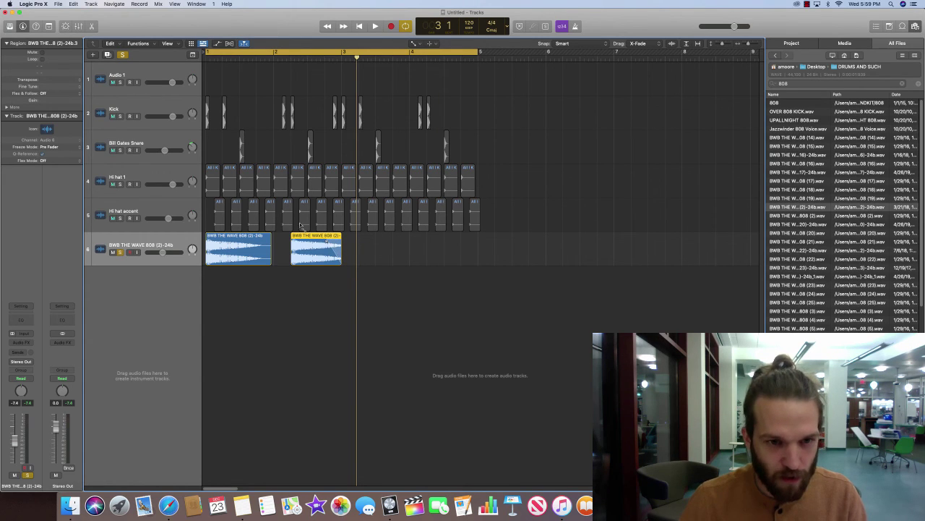
Step: Play the soloed 808 track from just before the second region to hear its fade-out
click(288, 58)
key(space)
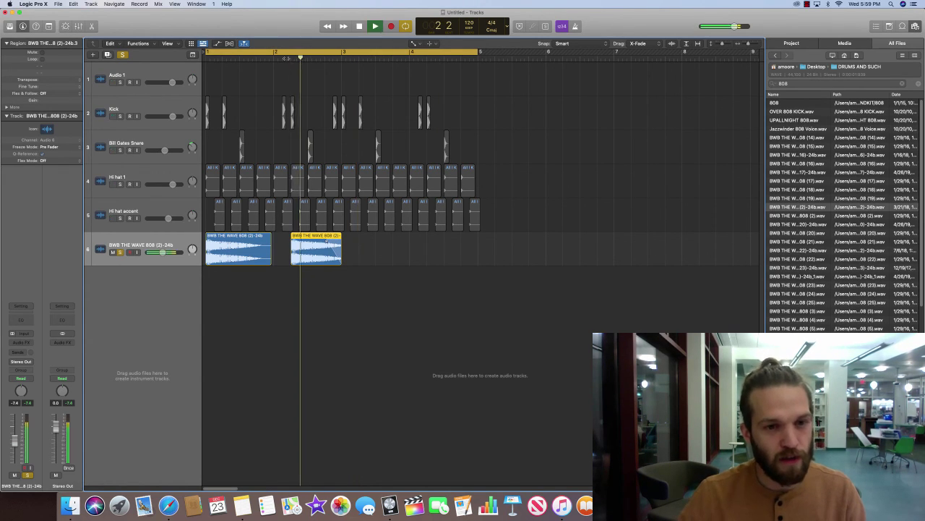
click(287, 58)
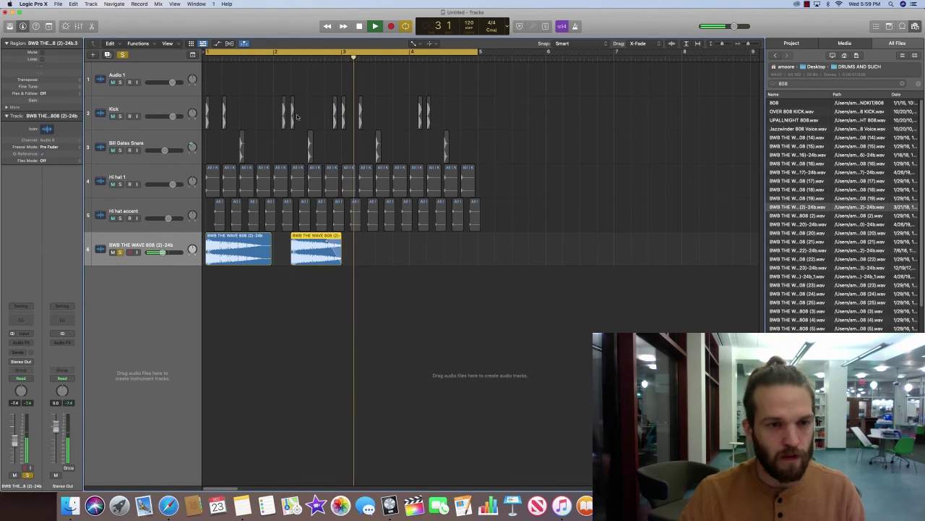
Step: Switch back to the Pointer Tool and copy the first 808 region to bar 3, directly after the faded region
click(237, 238)
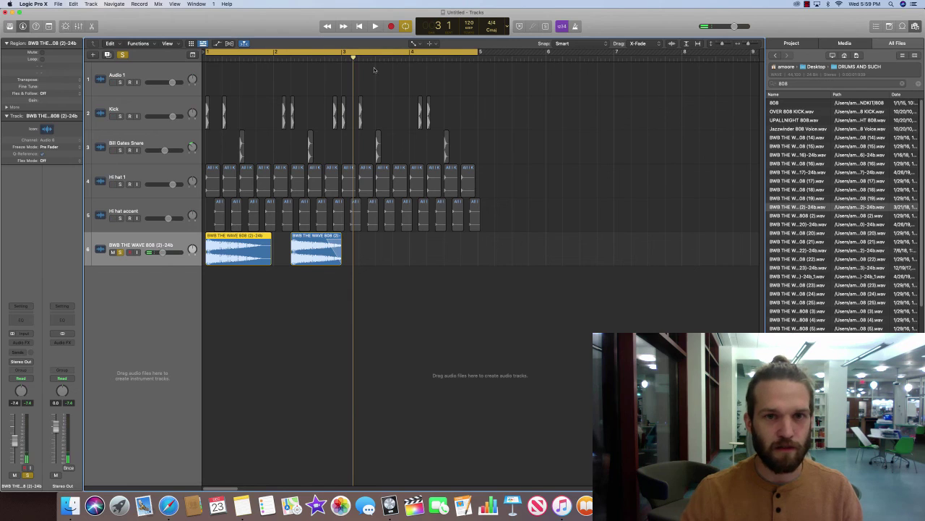
click(418, 44)
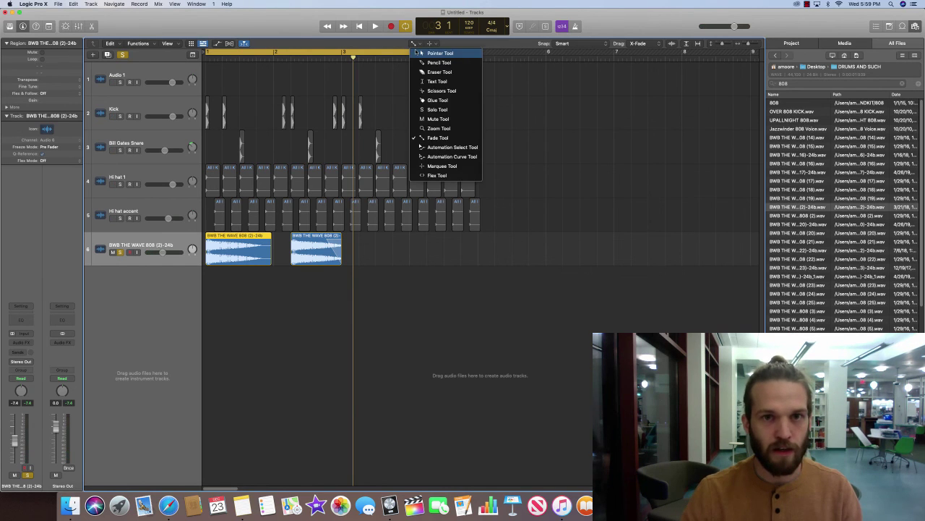
click(434, 51)
drag(229, 238, 366, 240)
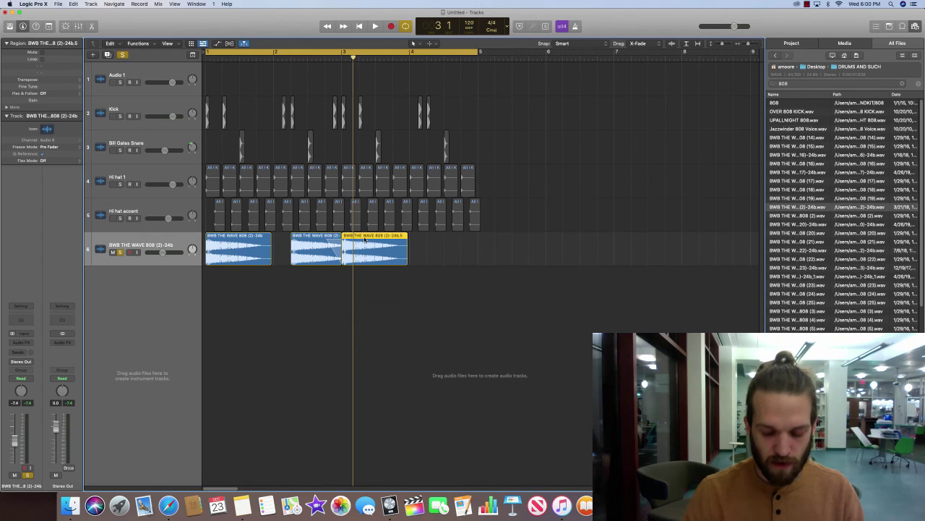
Step: Turn off solo on the 808 track, play the full four-bar beat from the start, and stop playback
key(Return)
click(121, 251)
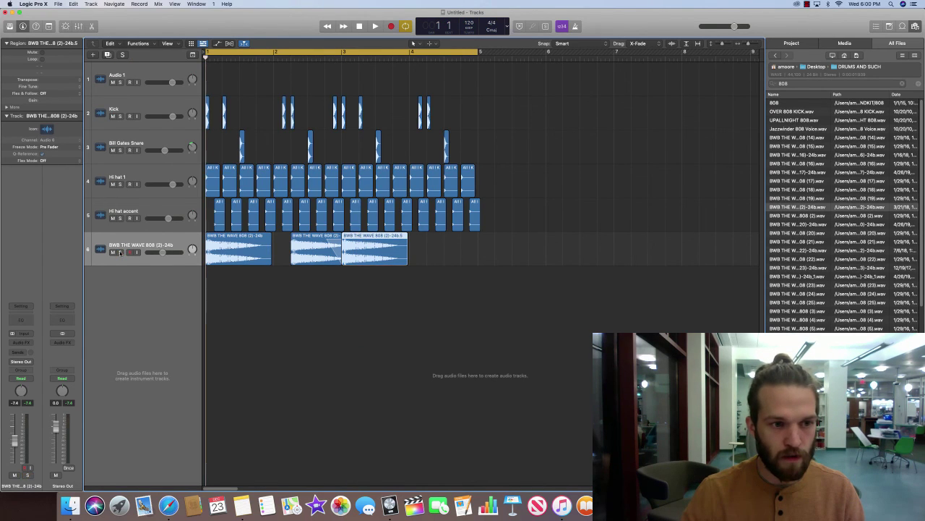
key(space)
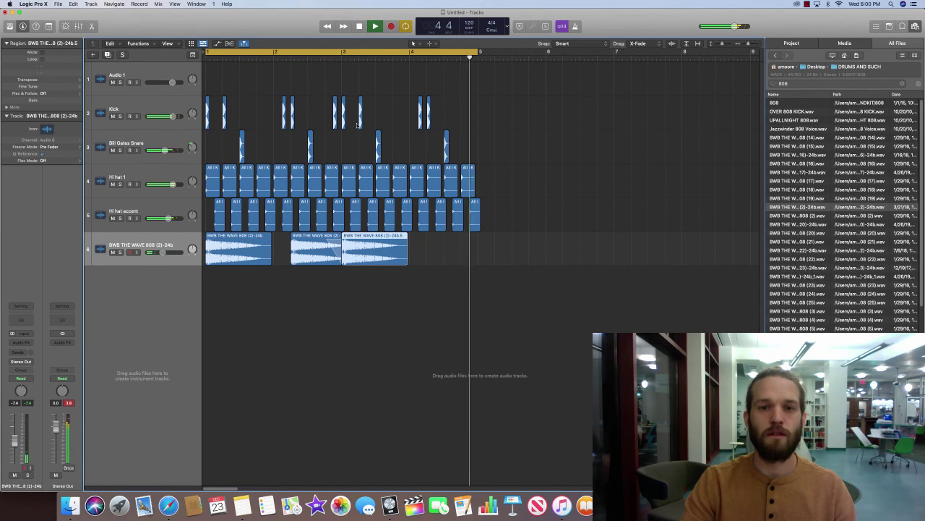
key(space)
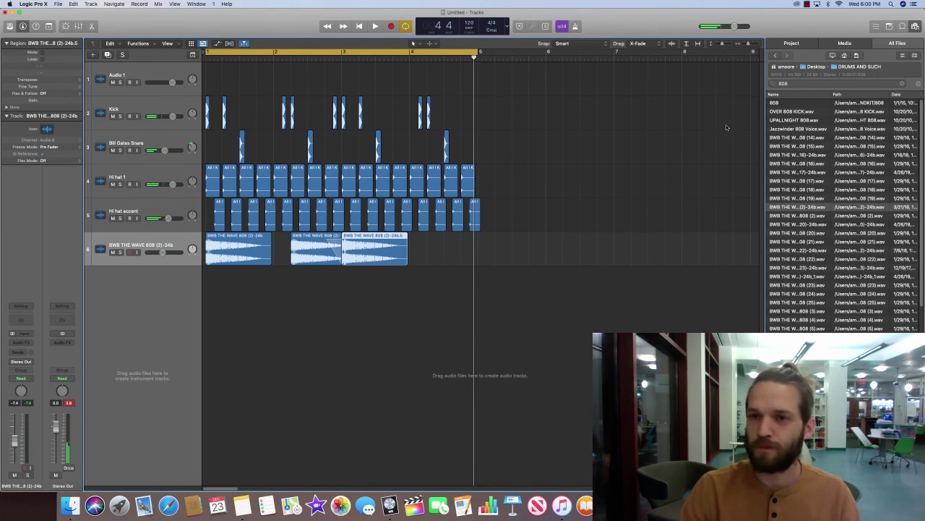
click(727, 127)
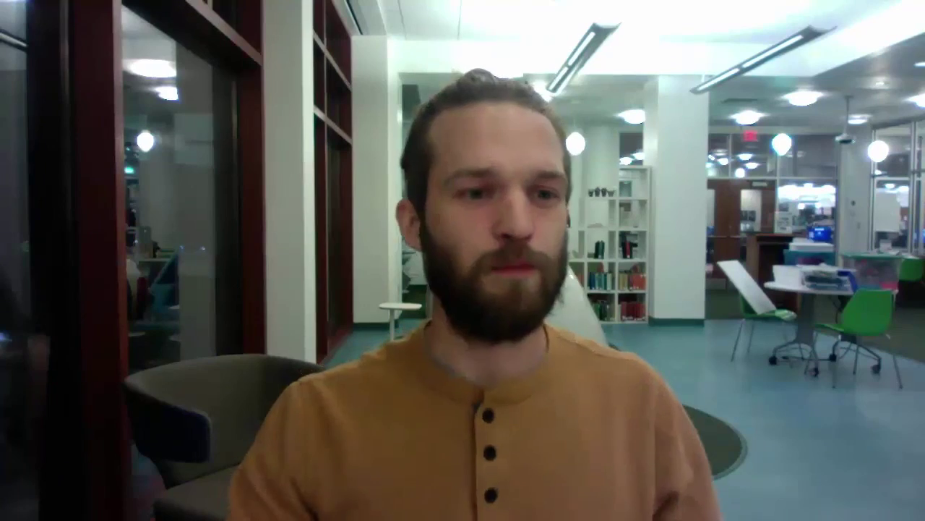